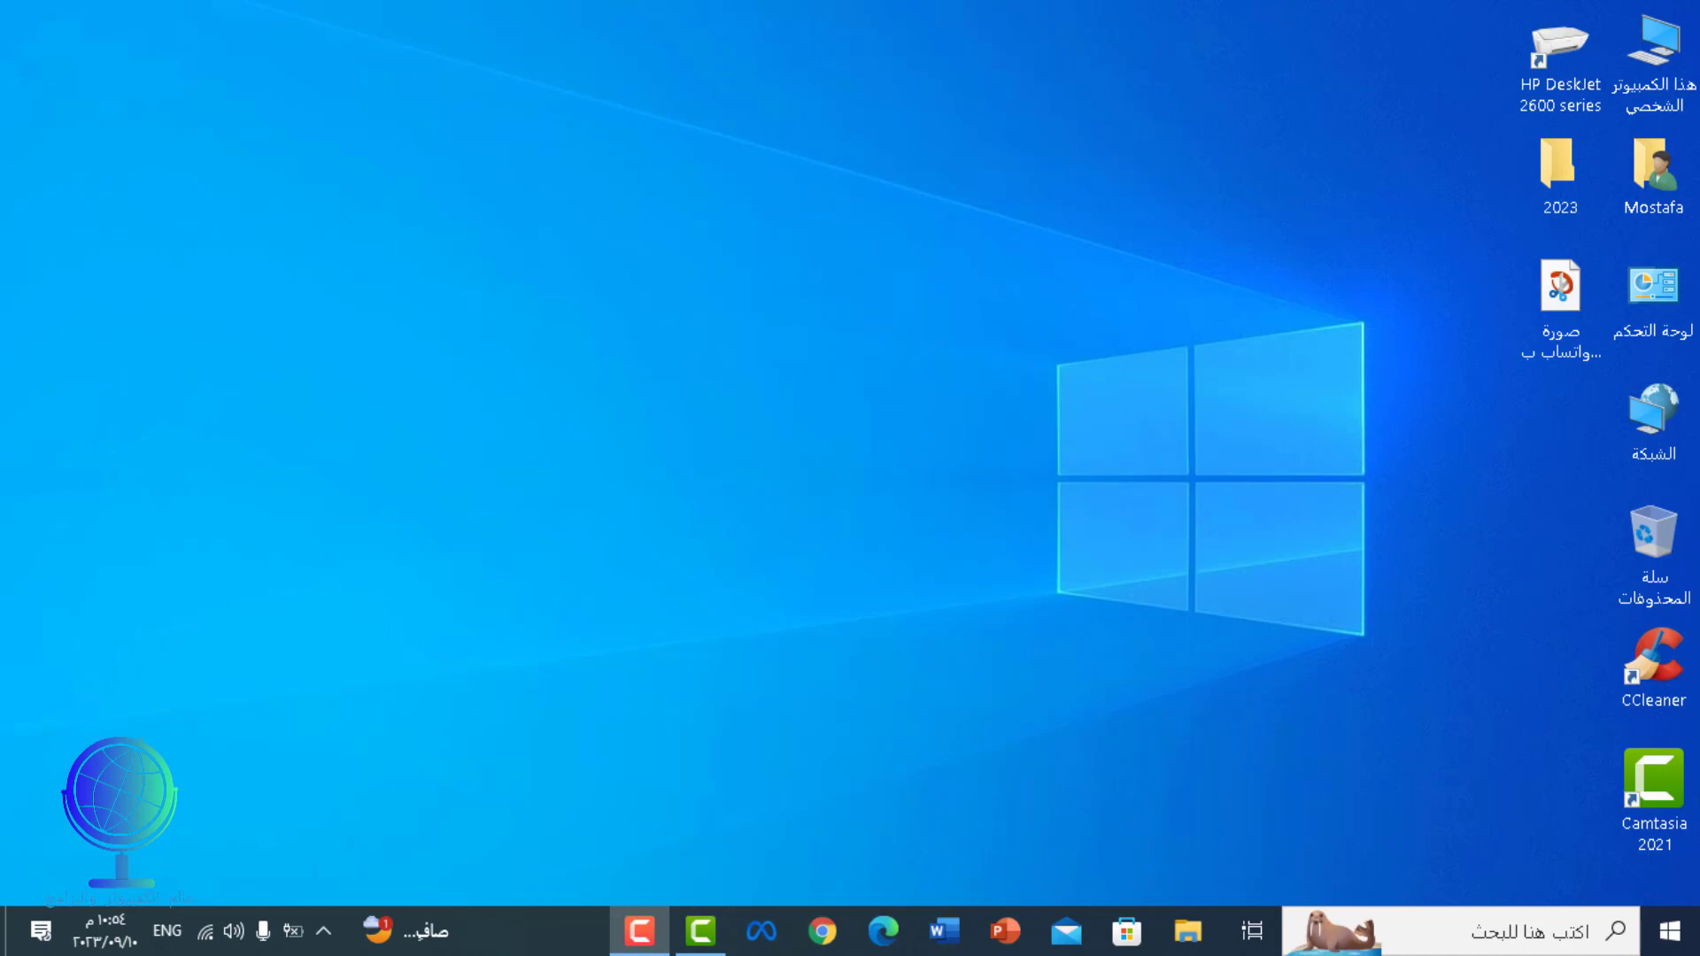
Open Disk Cleanup by running the command cleanmgr
key("super+r")
key("super+c")
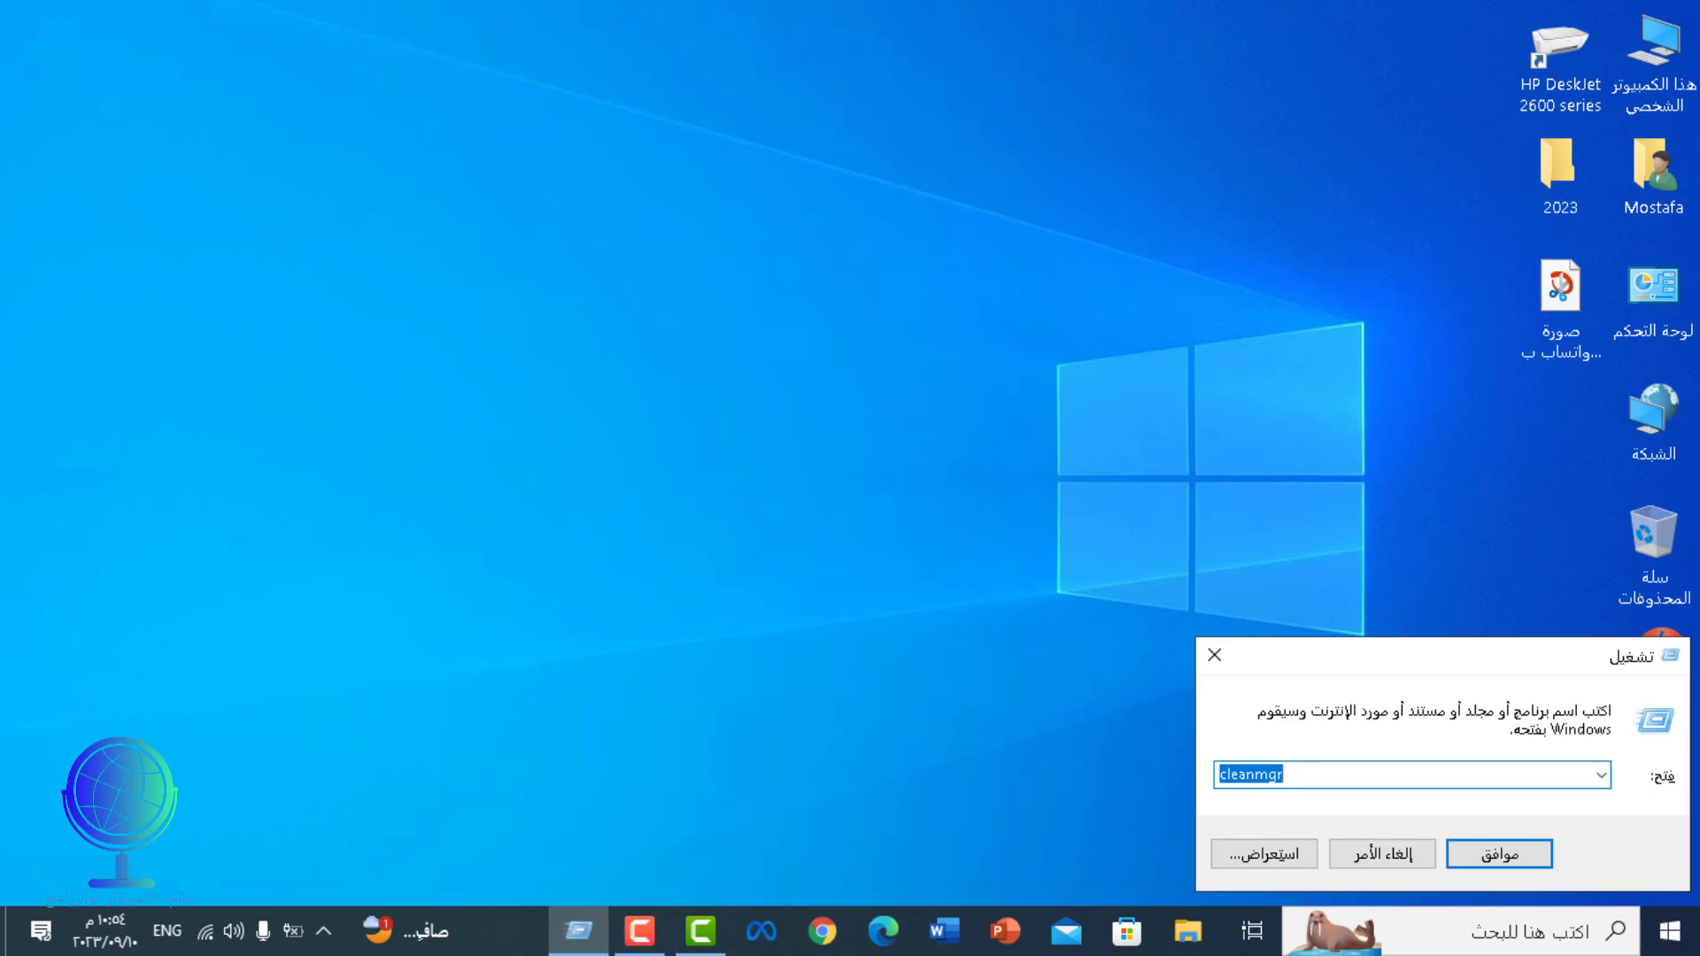
key("BackSpace")
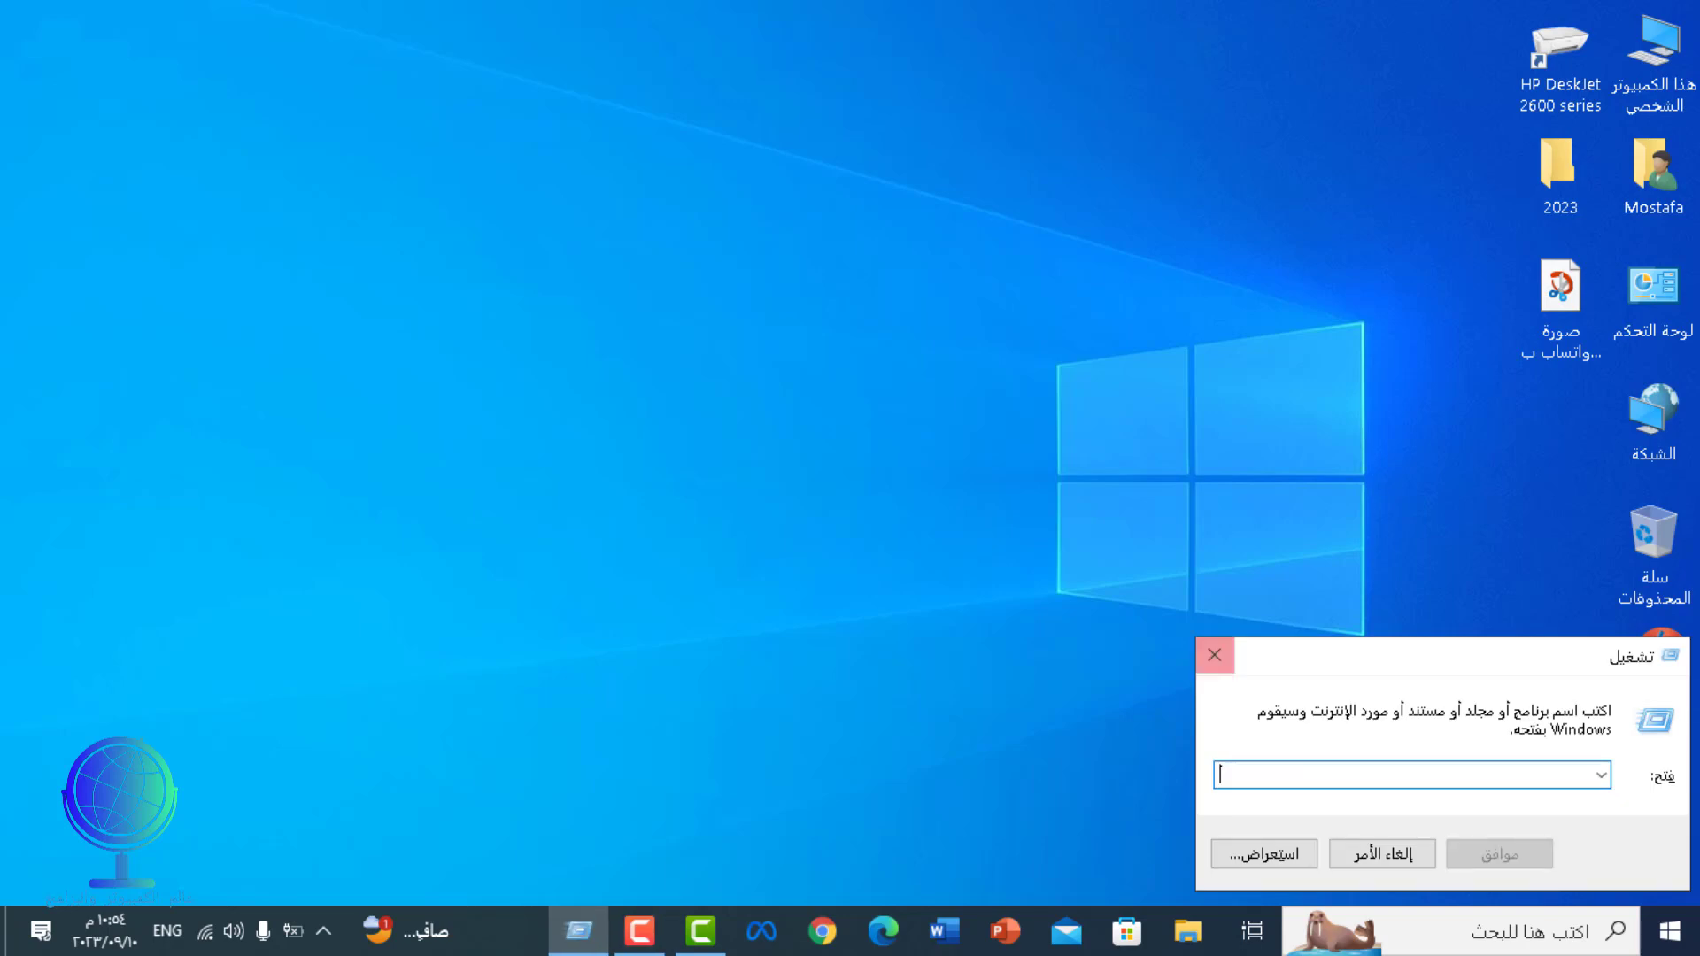
right_click(1267, 776)
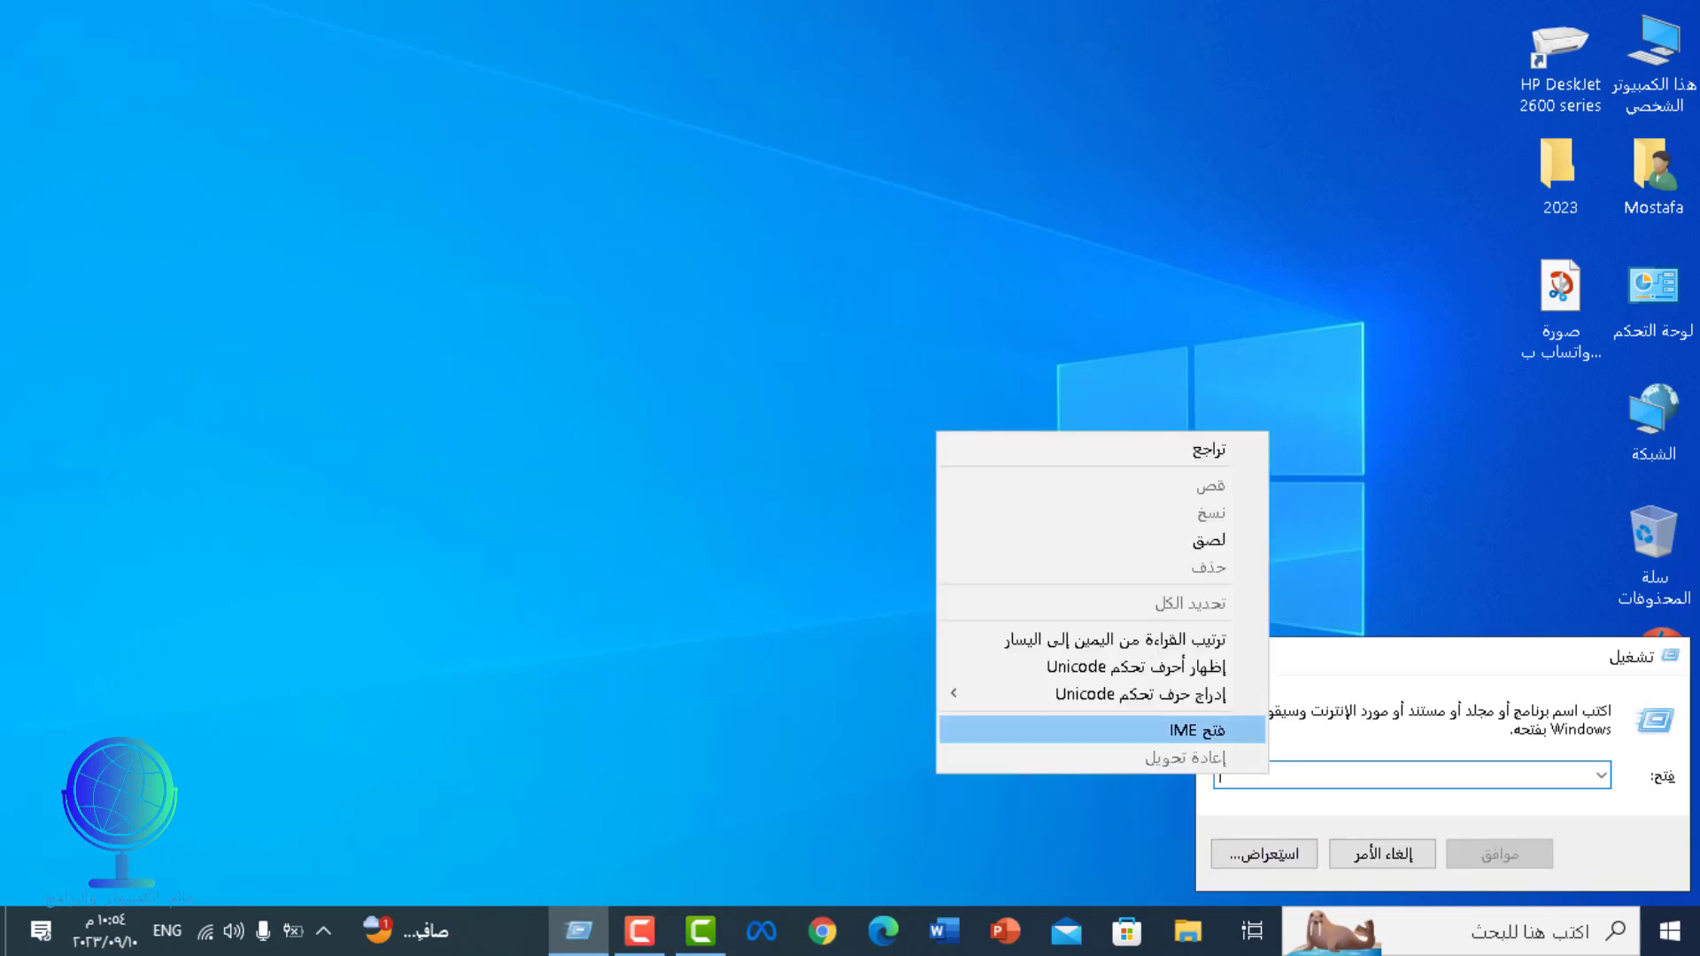
left_click(1208, 540)
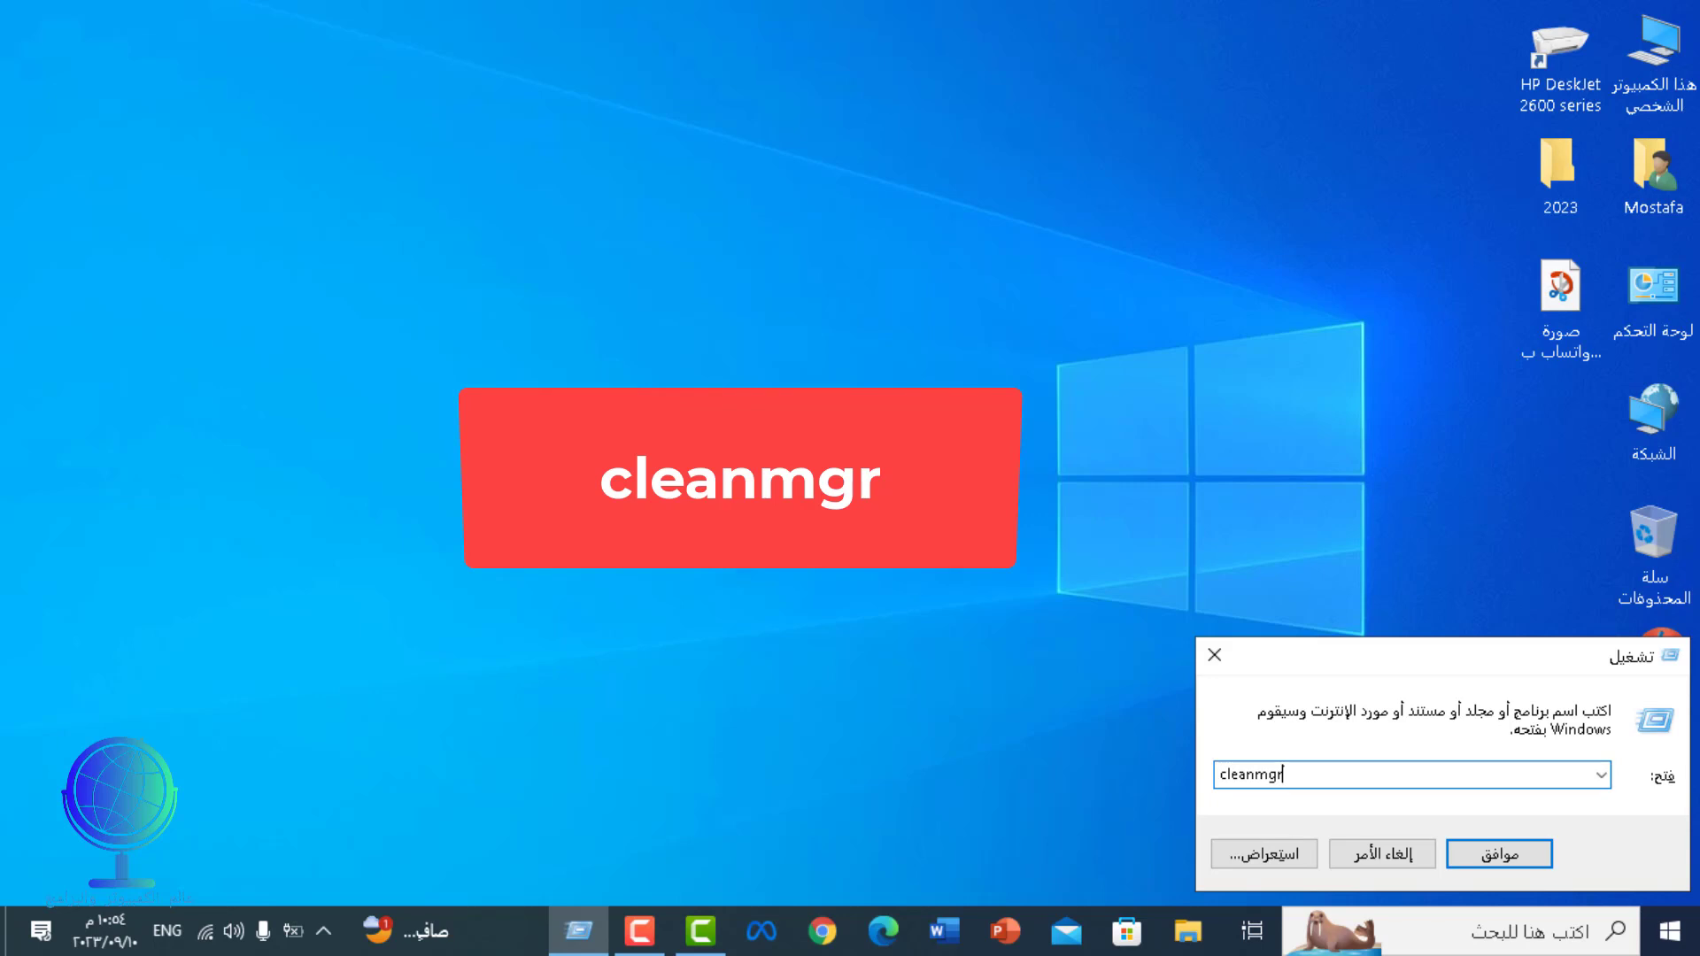
key("Return")
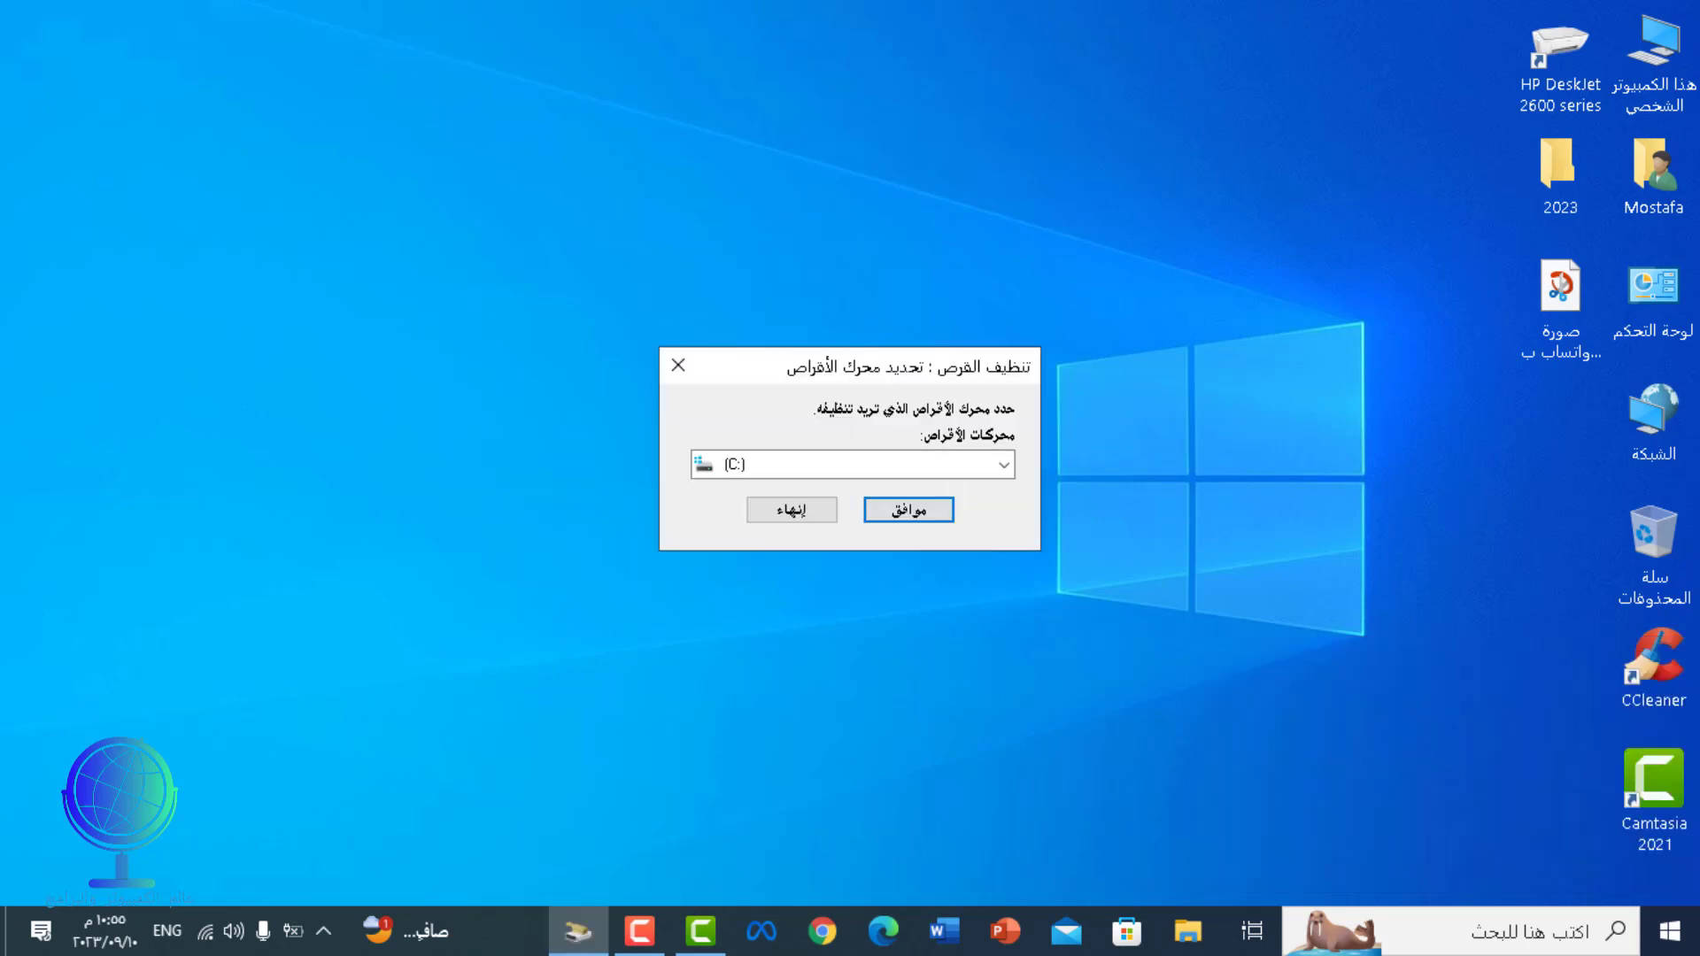
Choose drive C: as the drive to clean and start scanning it for removable files
left_click_drag(850, 365, 752, 336)
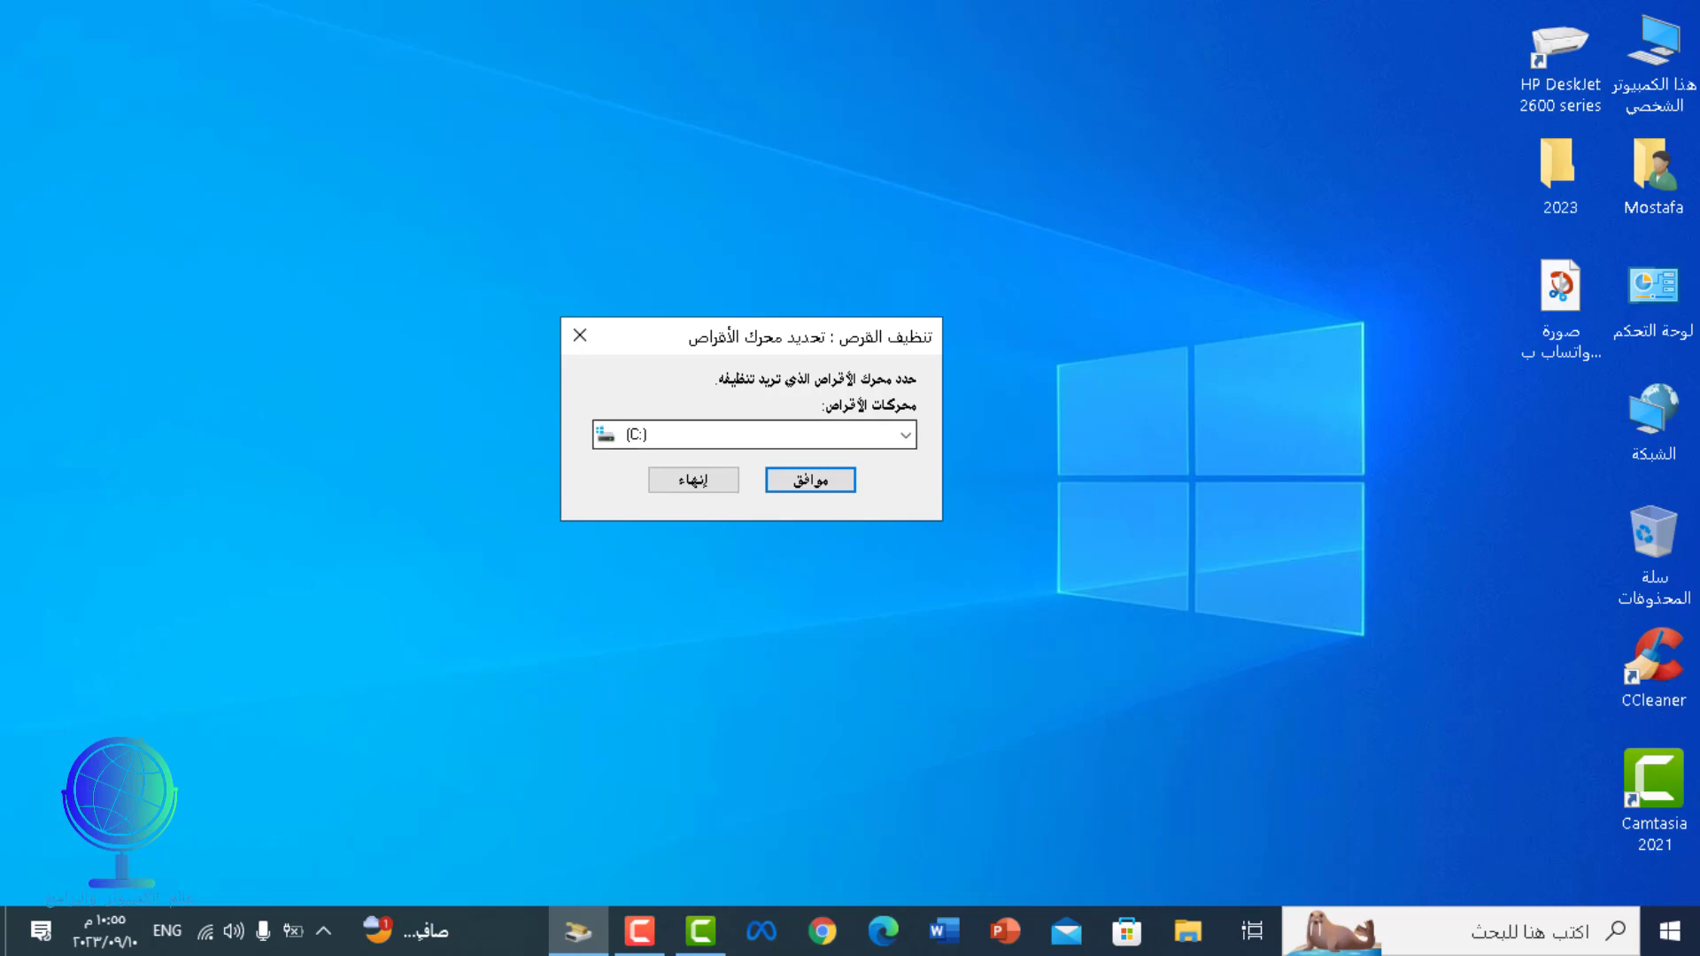
left_click(905, 435)
left_click_drag(904, 488, 904, 524)
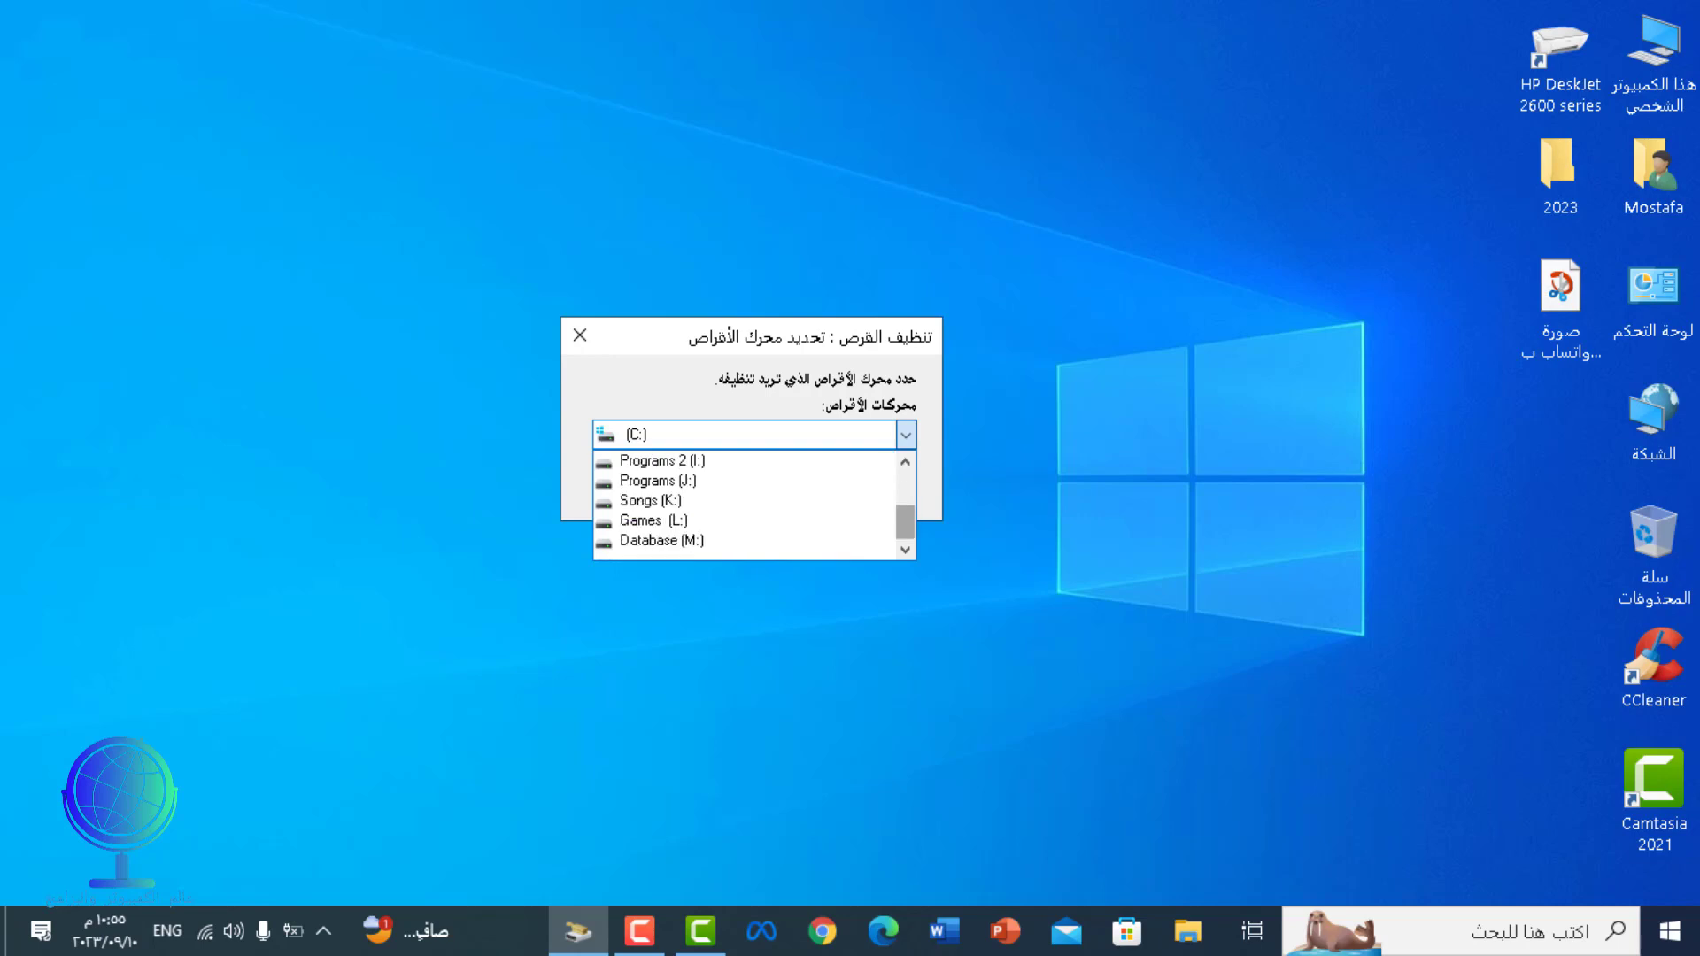
scroll(743, 505, "up", 2)
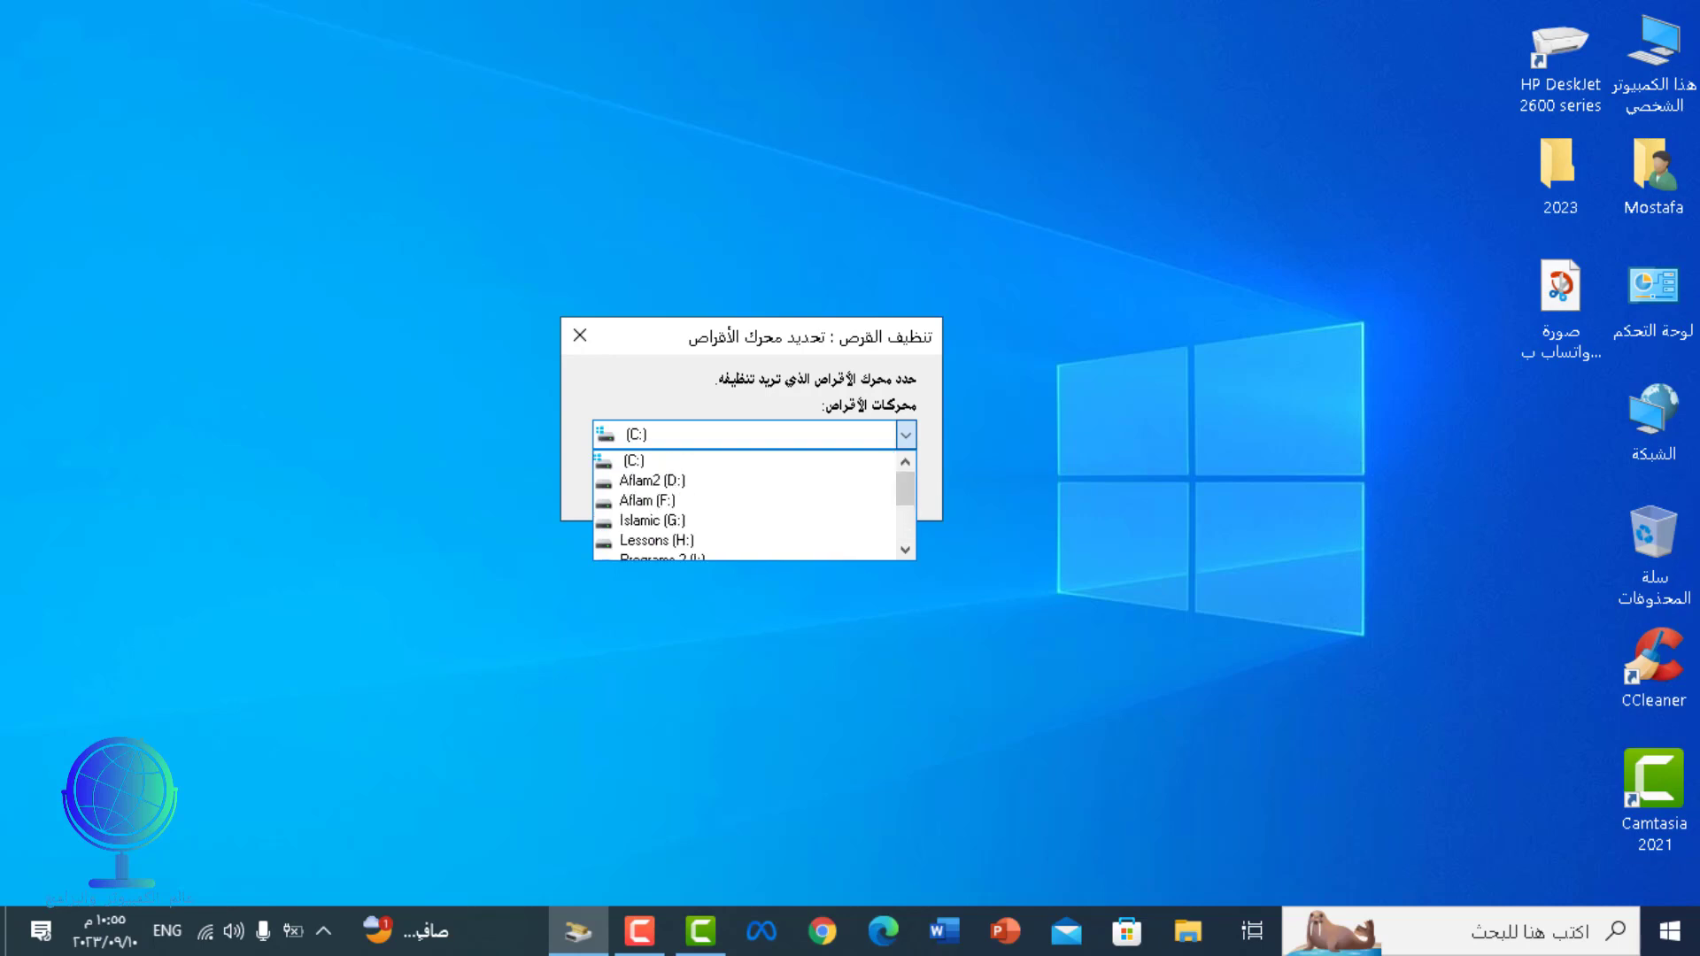
left_click(744, 460)
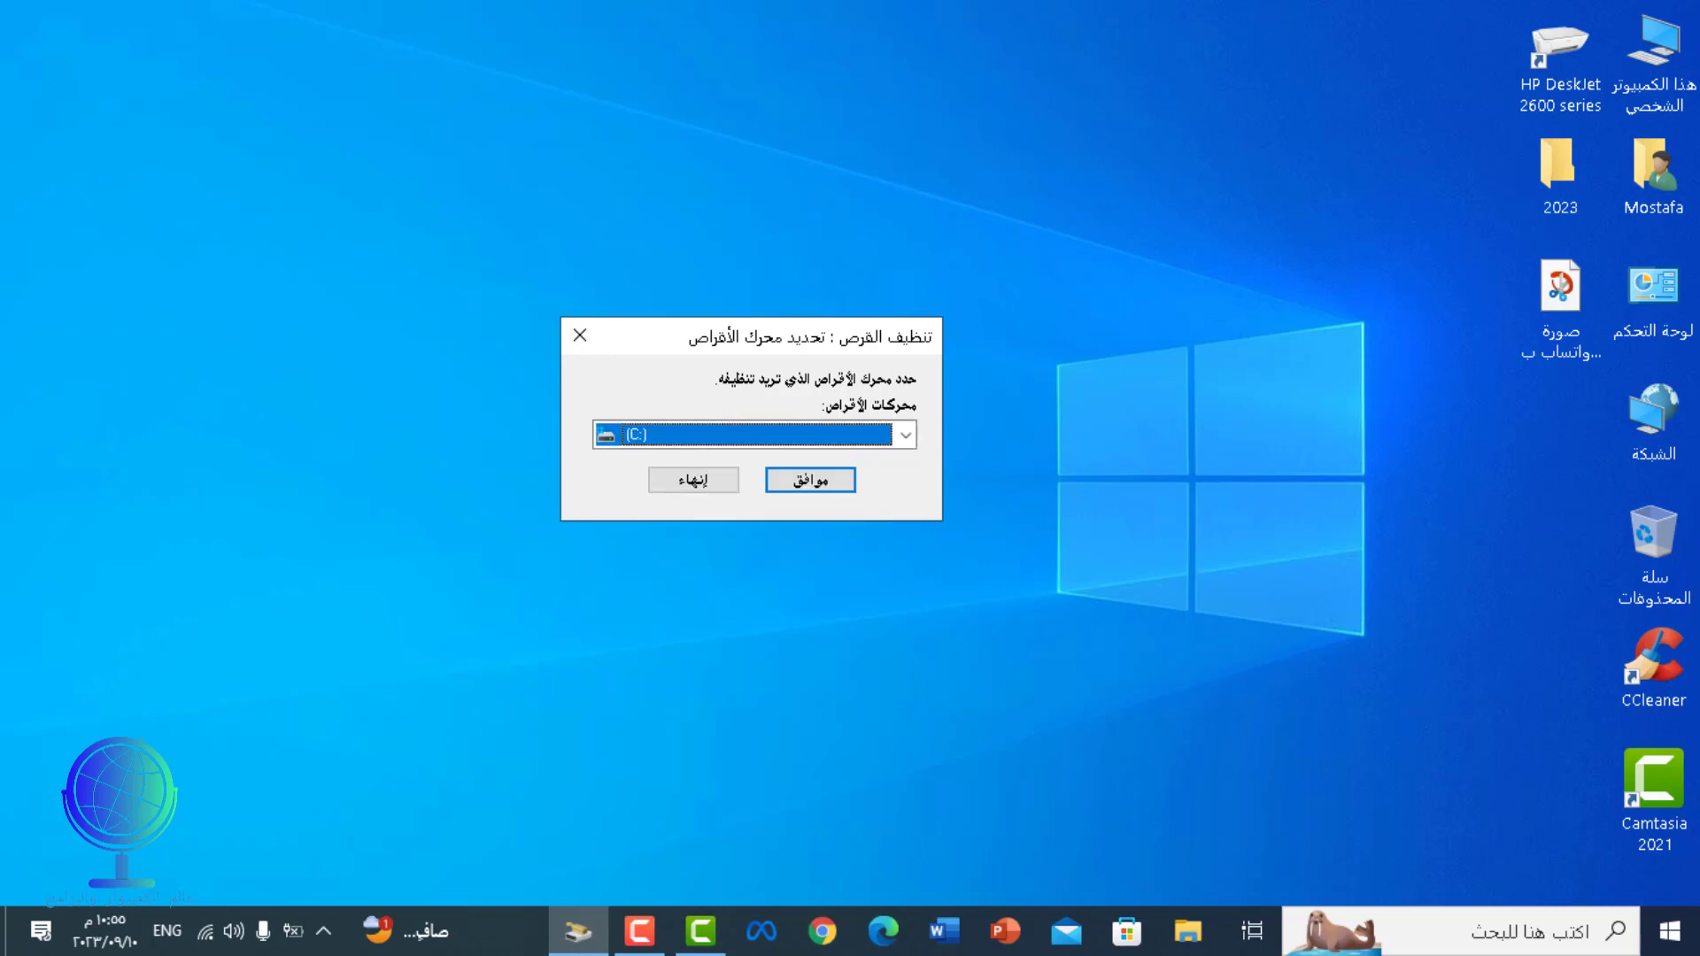
left_click_drag(752, 336, 801, 346)
key("Return")
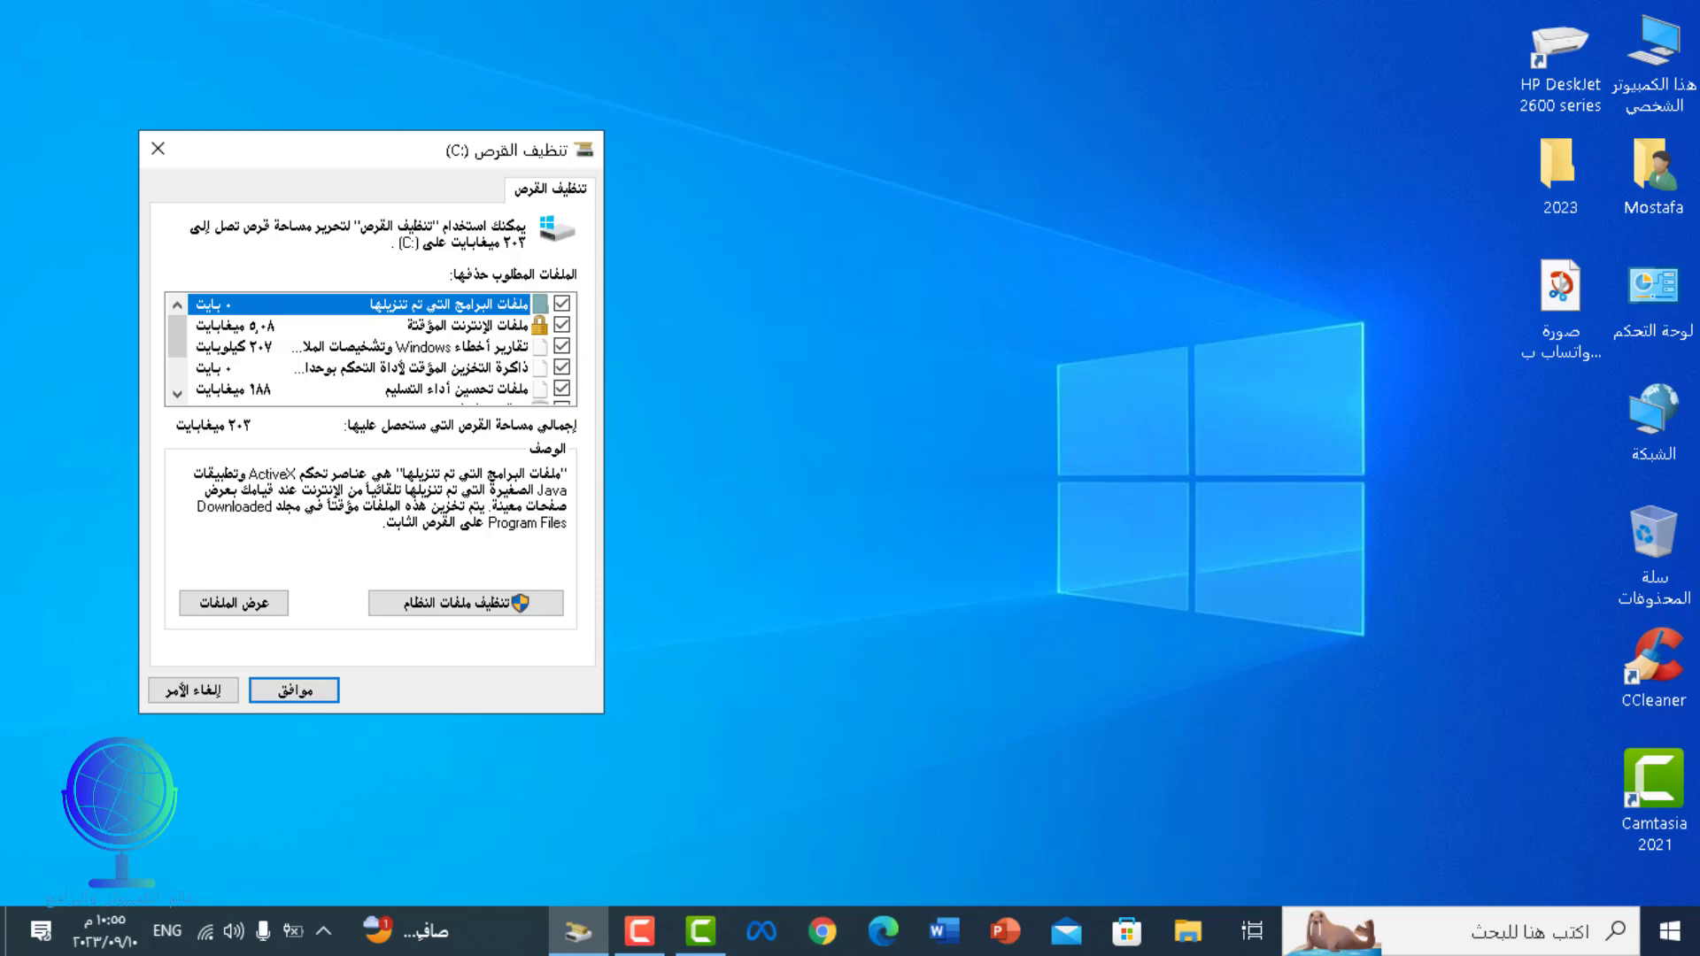
Review the removable file categories and rescan drive C: with system files included
scroll(372, 347, "down", 1)
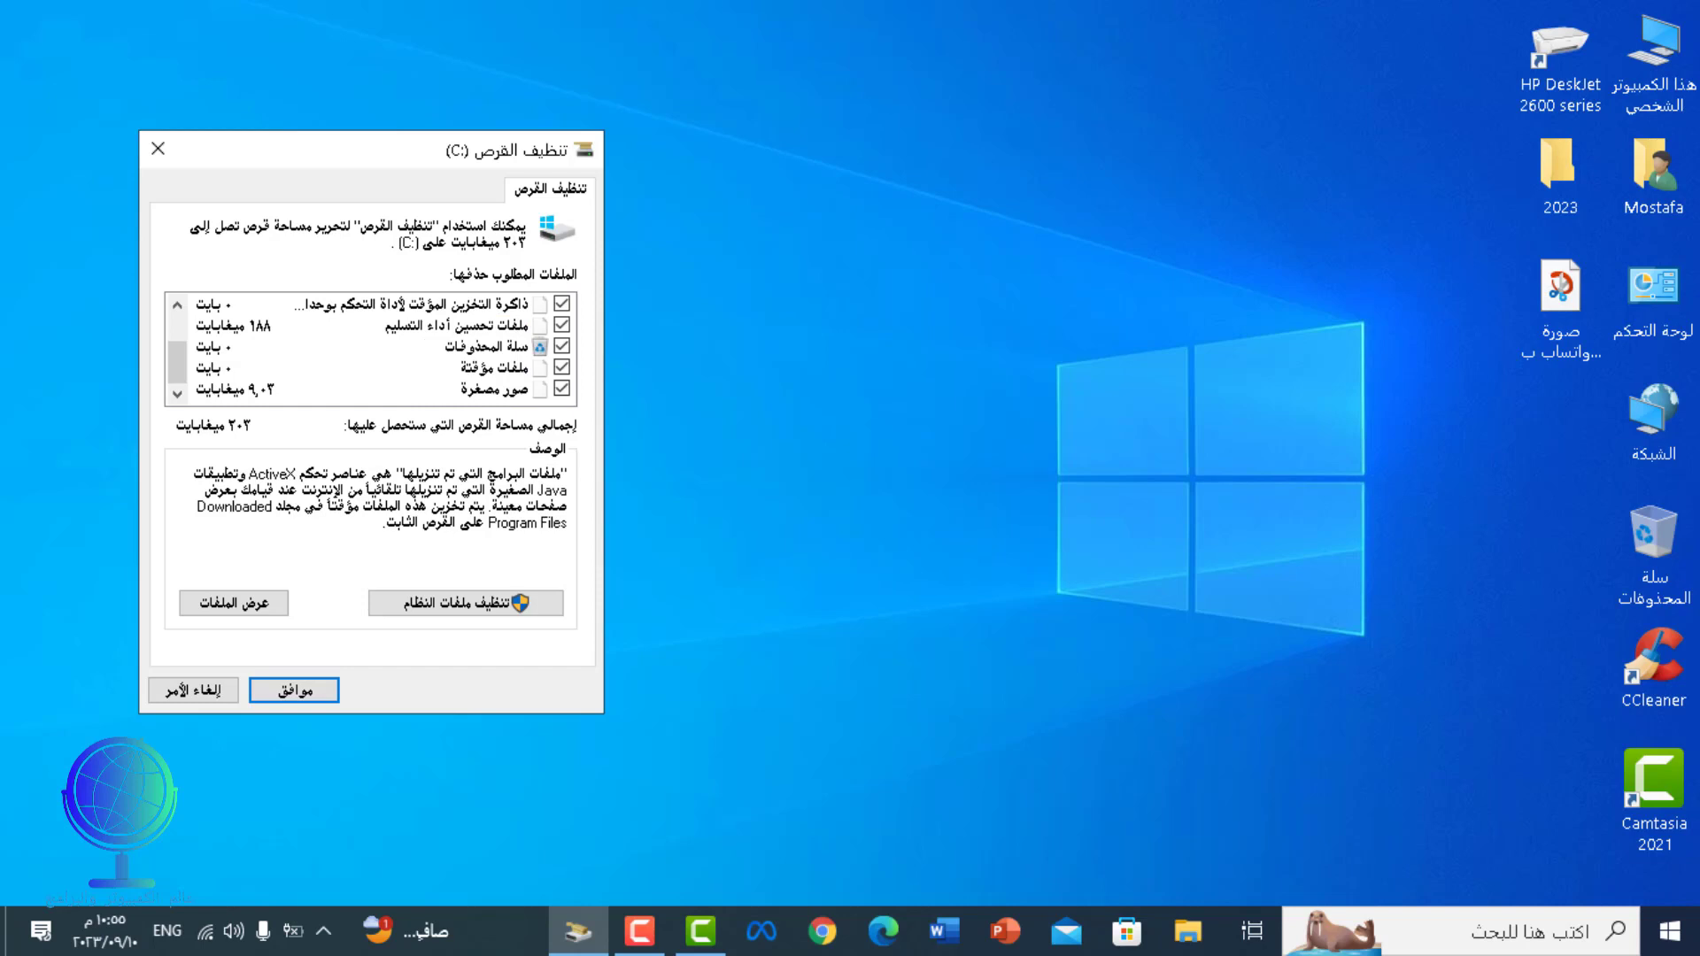
scroll(372, 347, "up", 1)
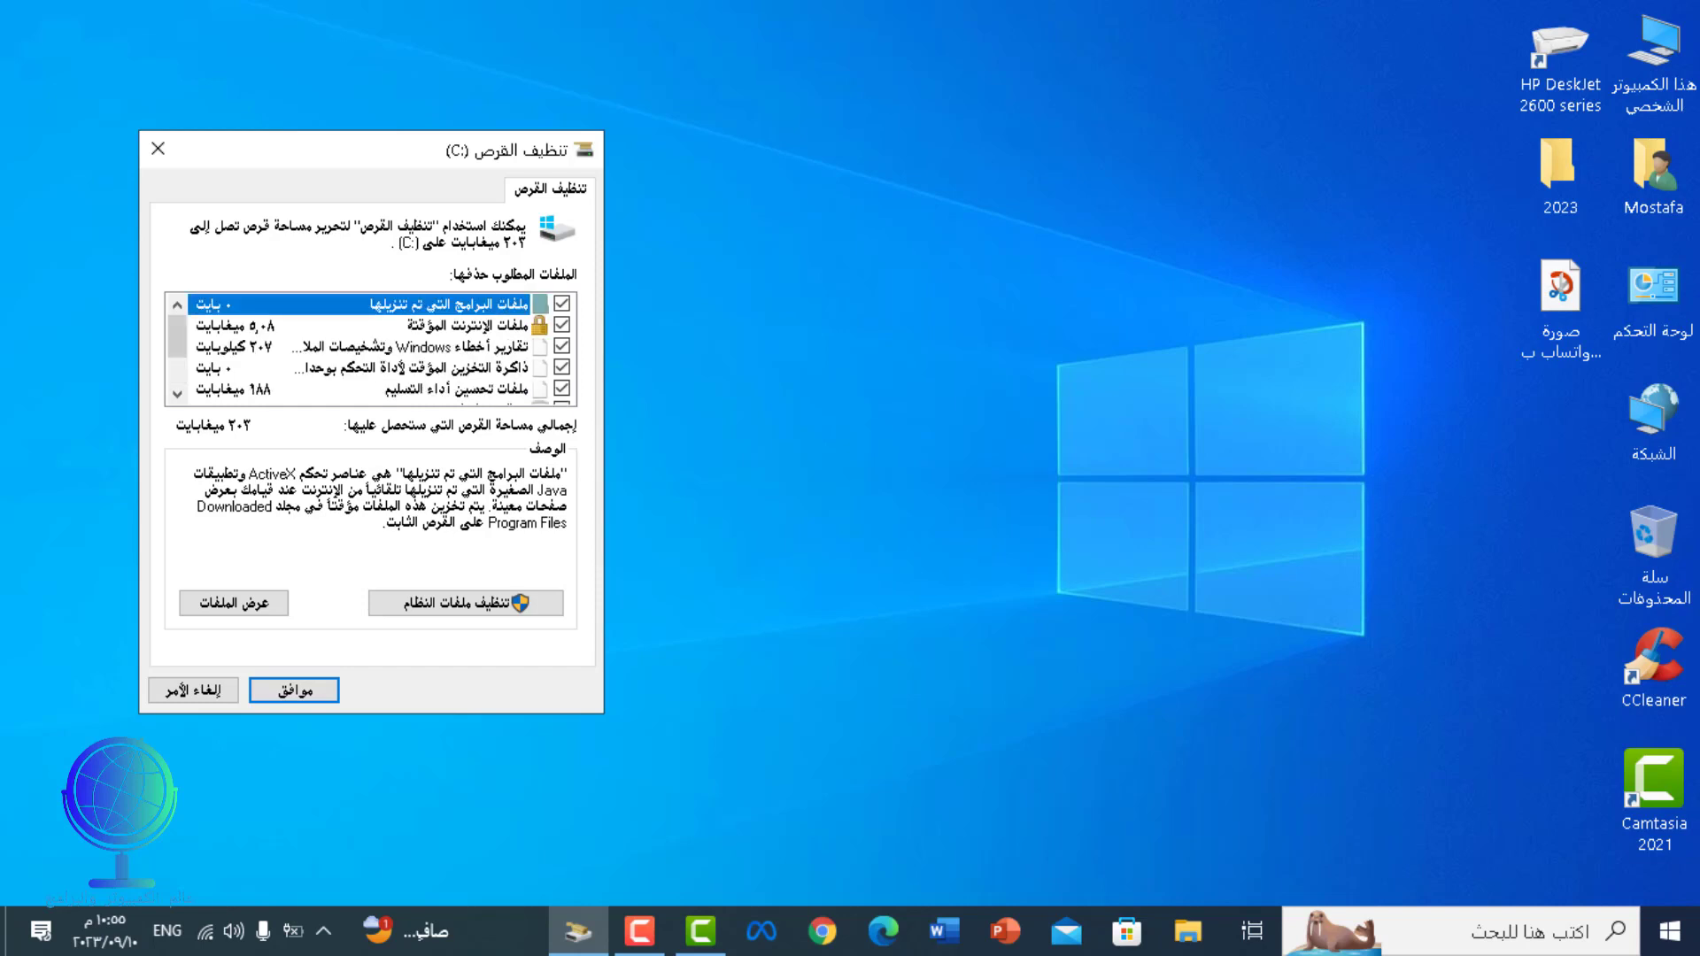
scroll(372, 347, "down", 1)
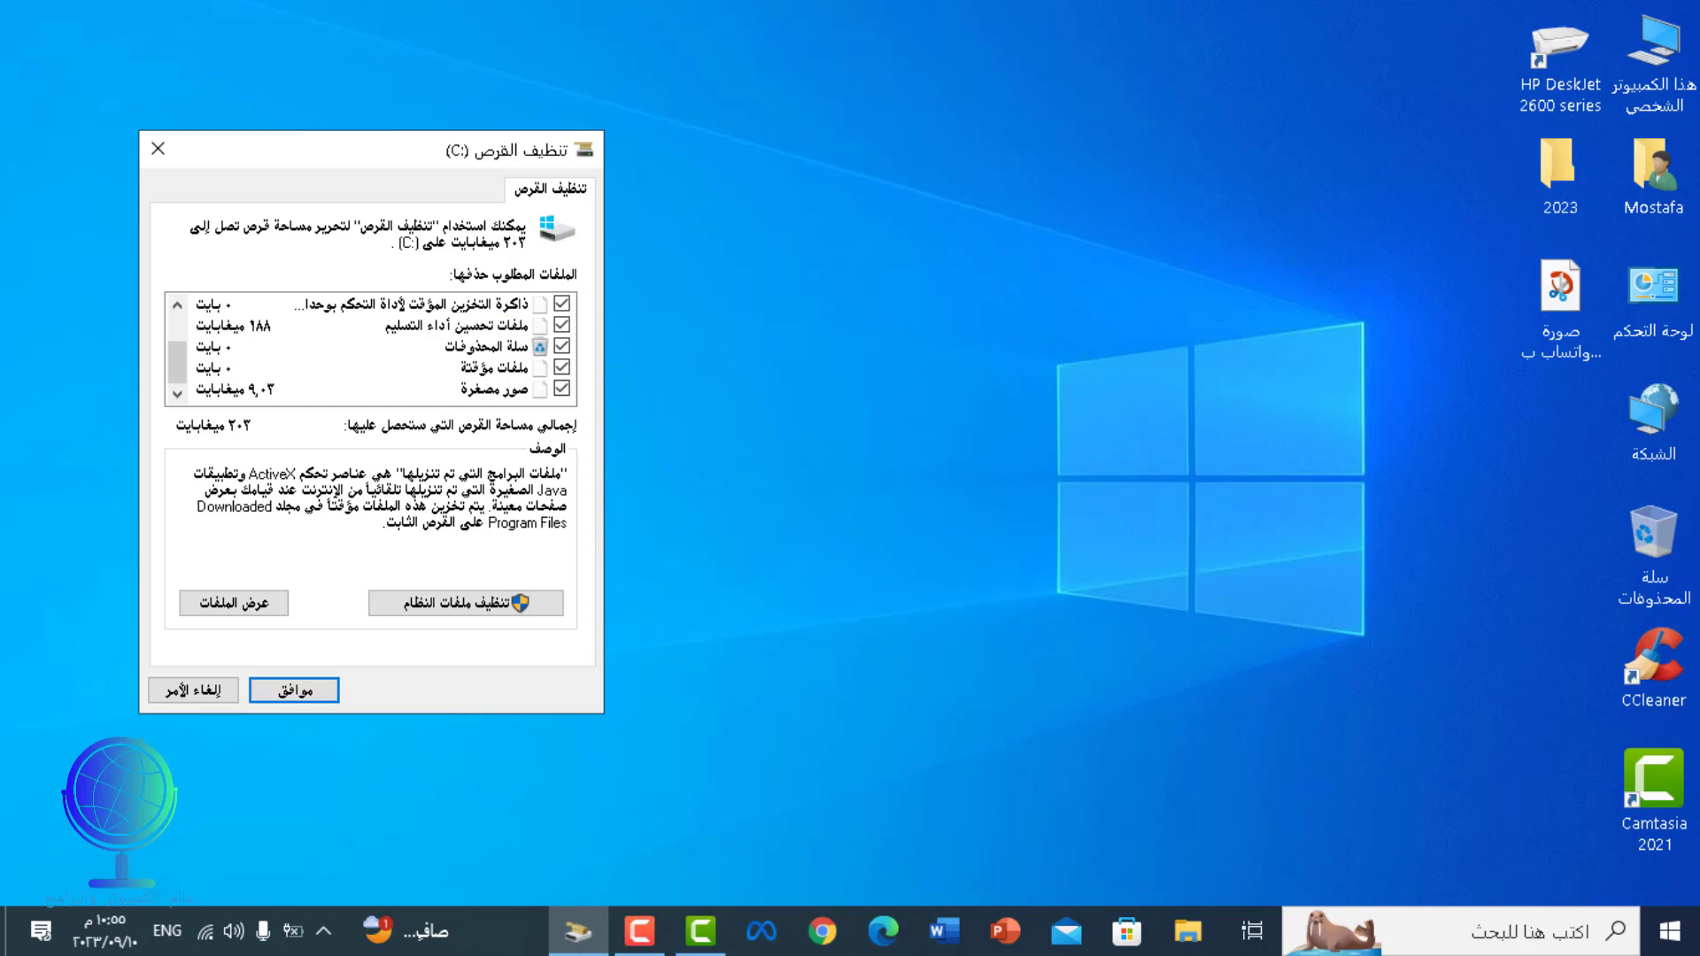
scroll(359, 347, "up", 1)
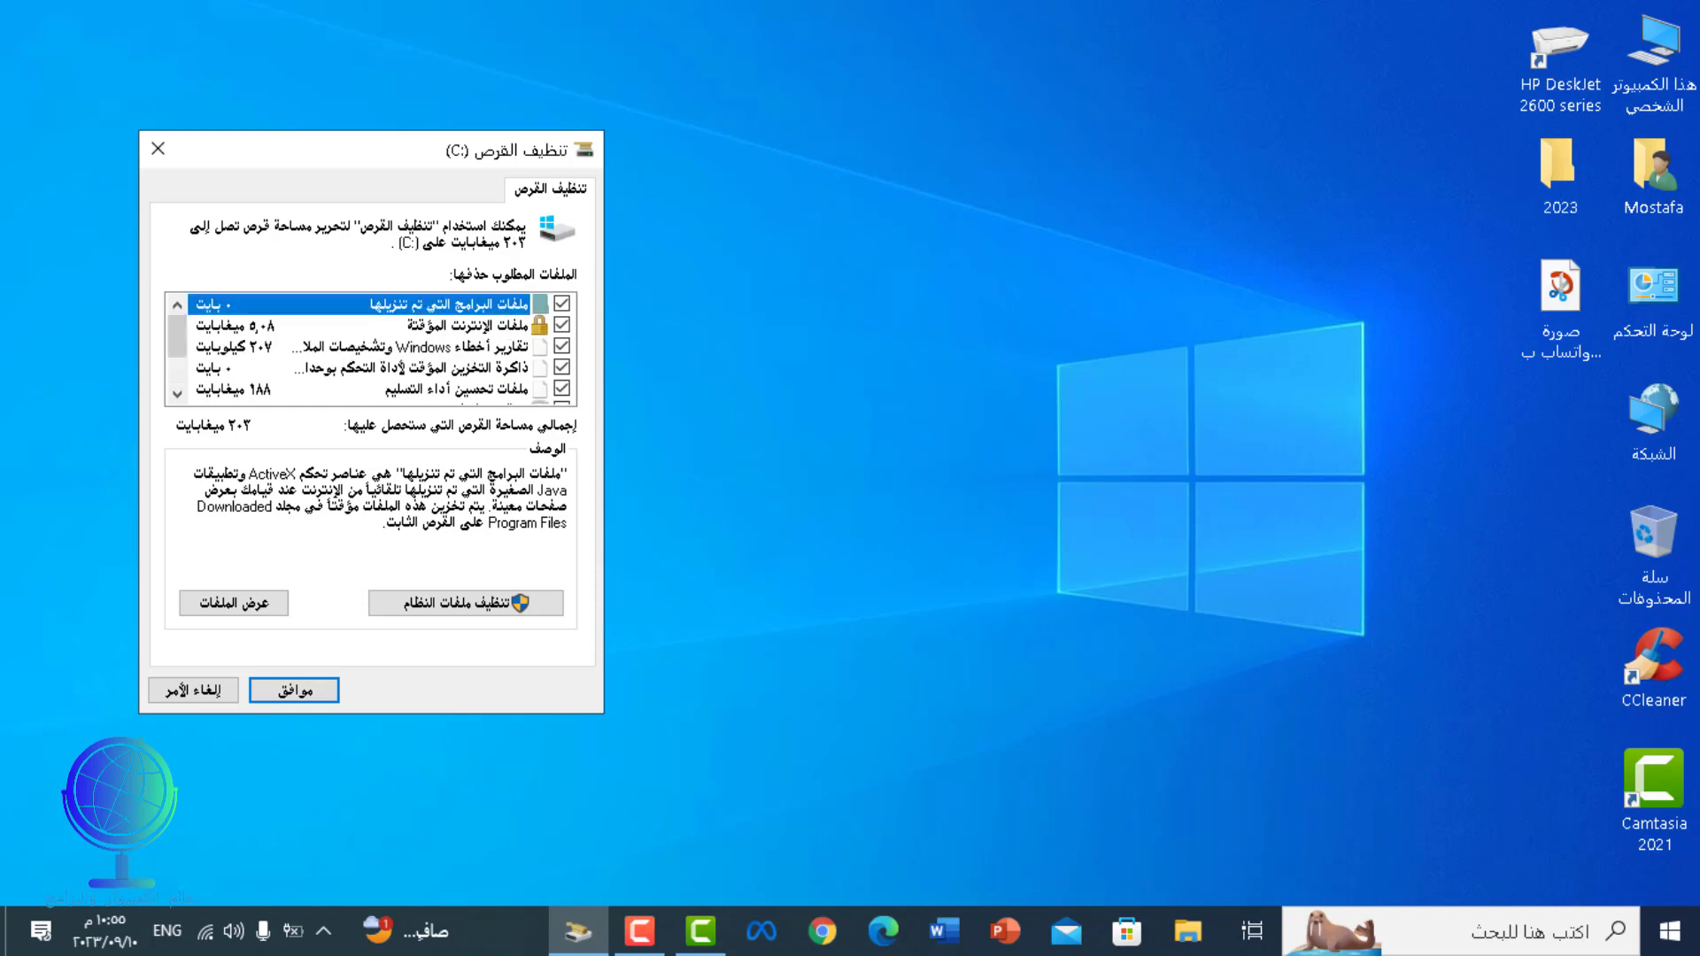
left_click(465, 603)
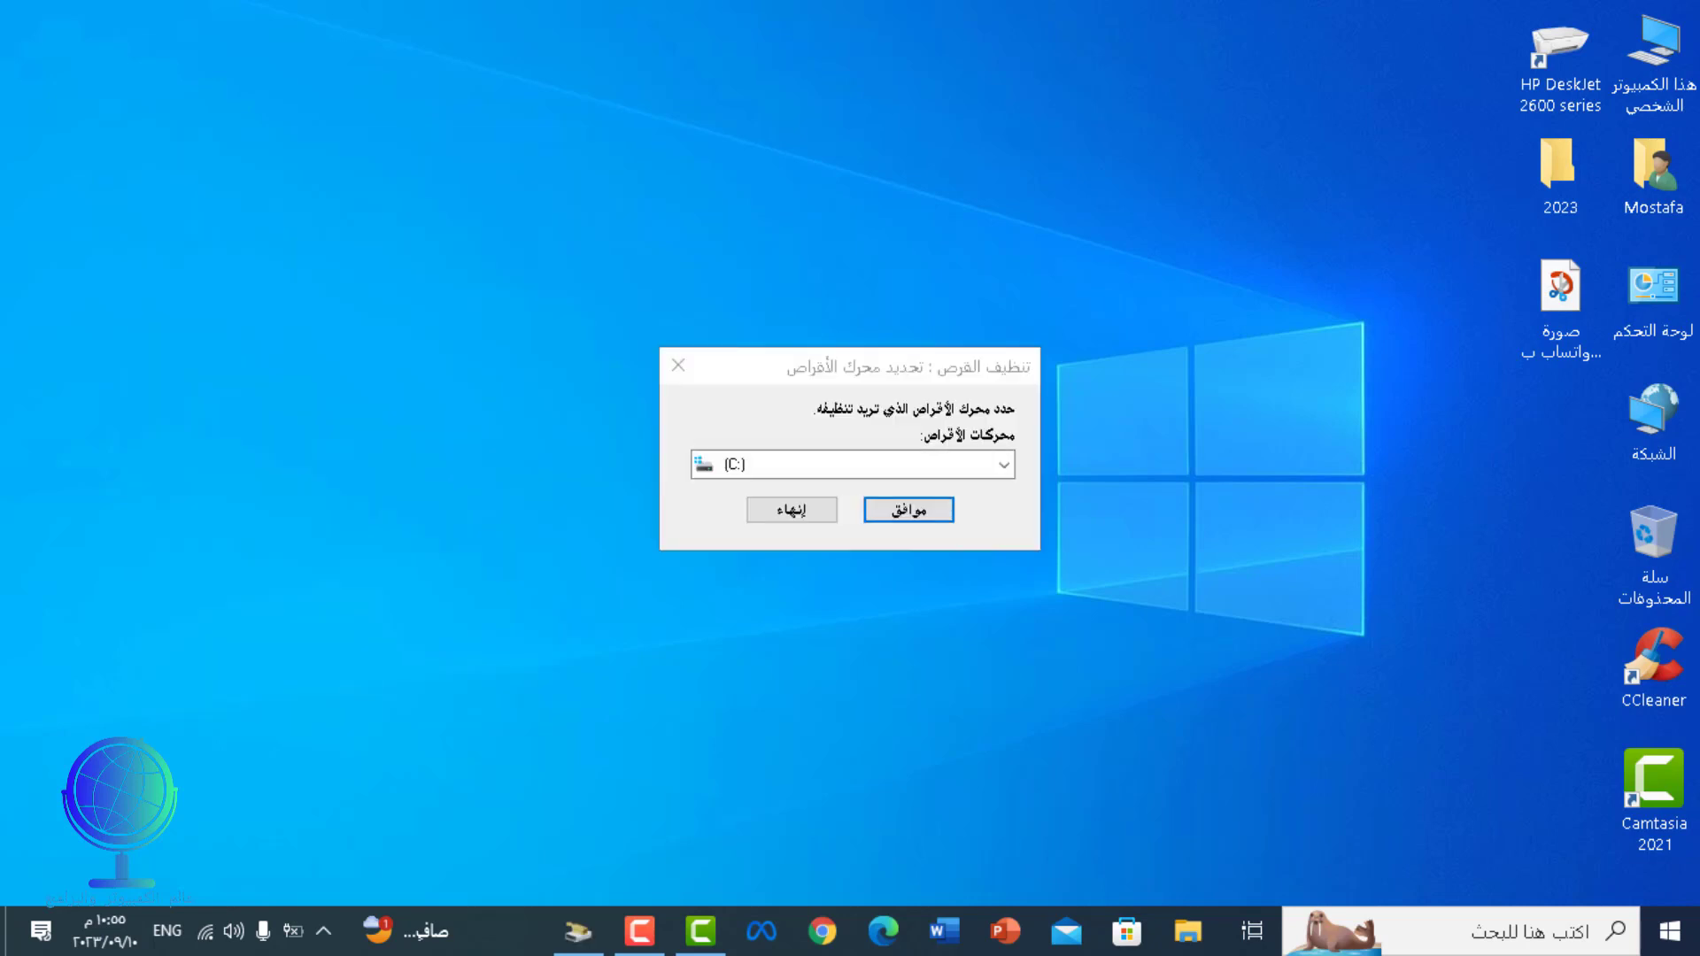
key("Return")
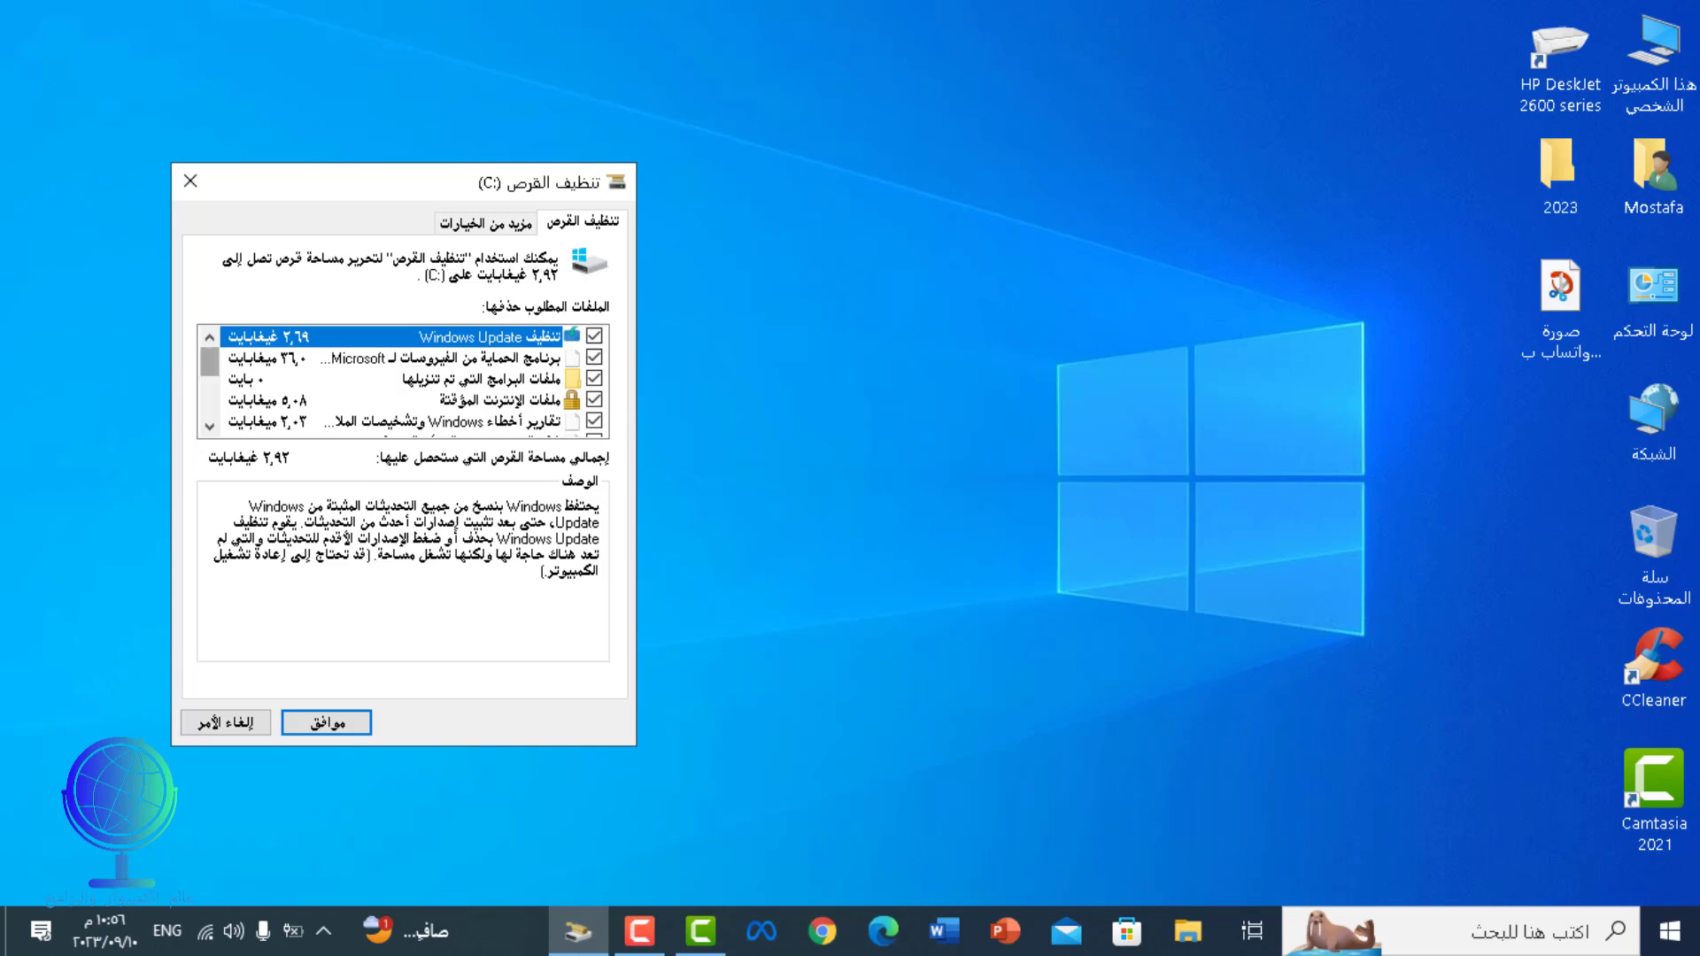
Permanently delete the checked file categories from drive C:, including the Windows Update cleanup
mouse_move(210, 361)
left_mouse_down()
mouse_move(209, 402)
mouse_move(210, 361)
left_mouse_up()
key("Return")
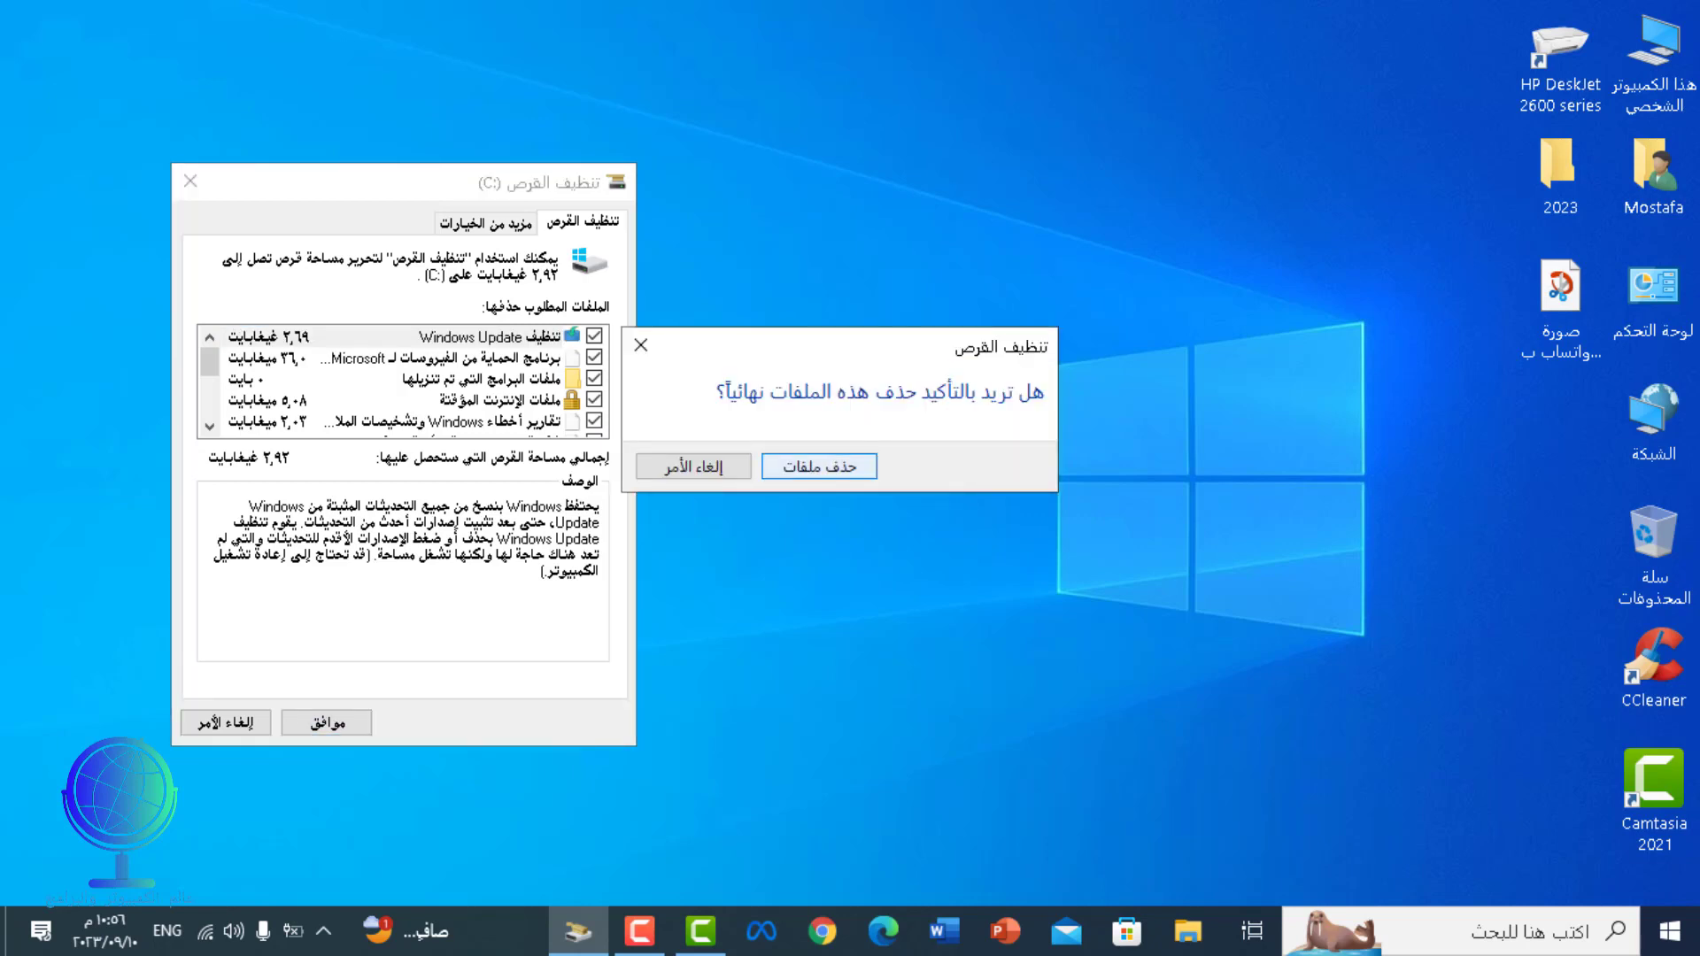
key("Return")
left_click_drag(850, 377, 429, 221)
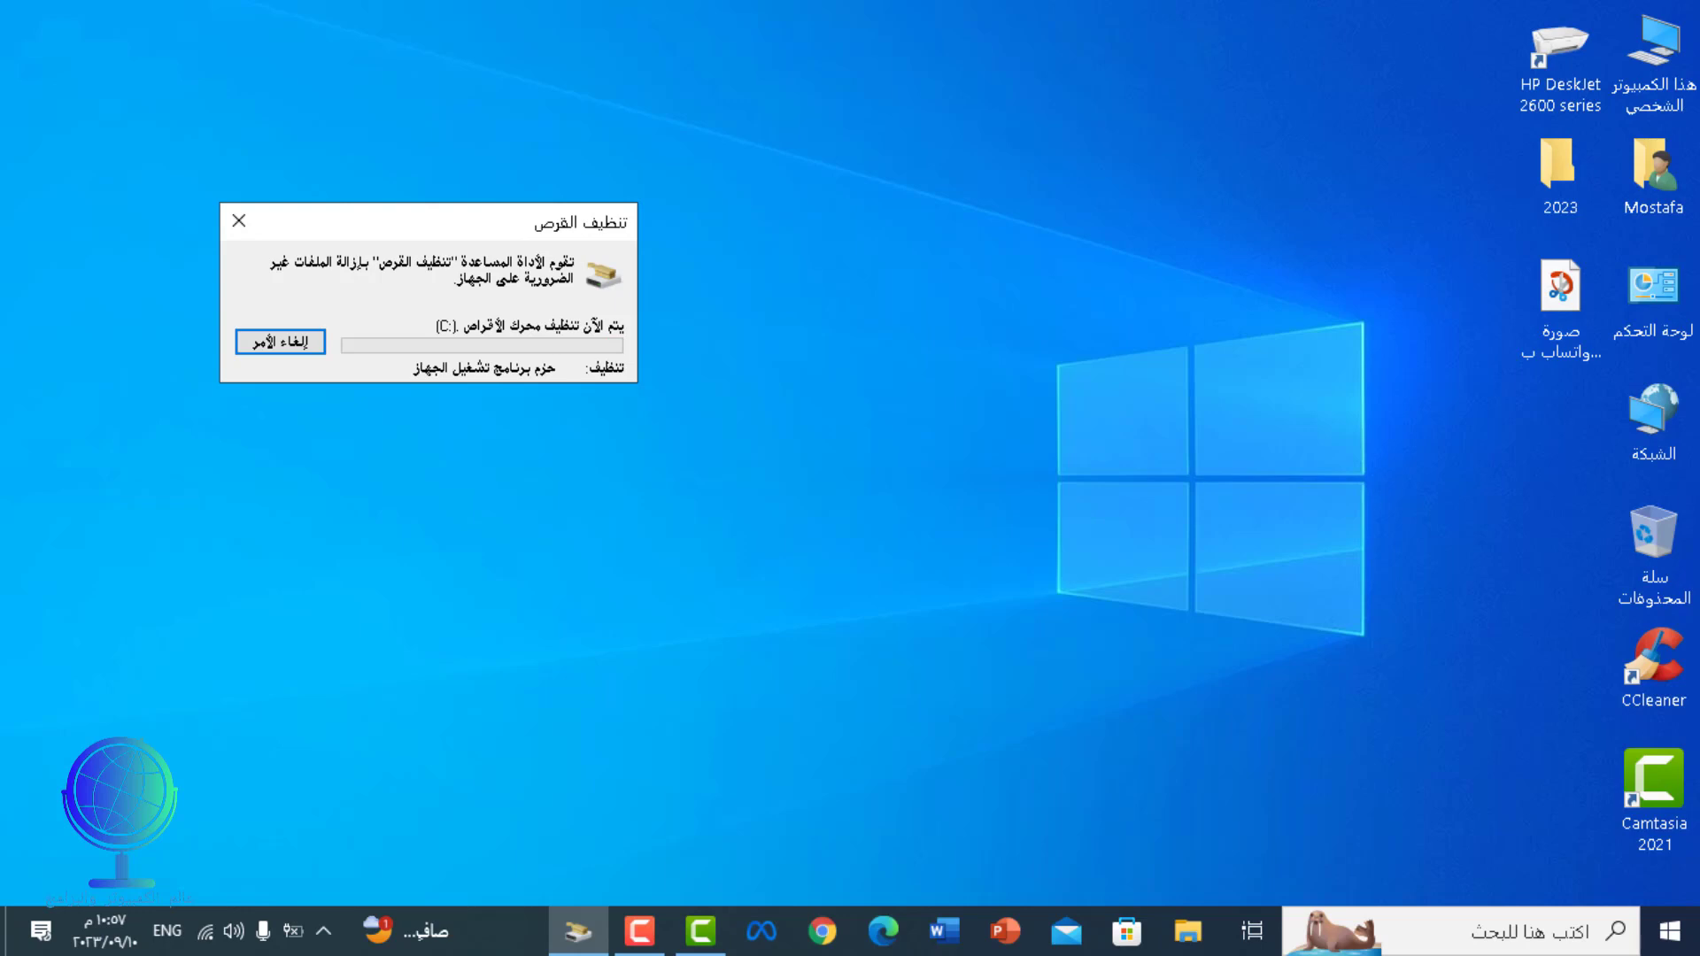
left_click(519, 74)
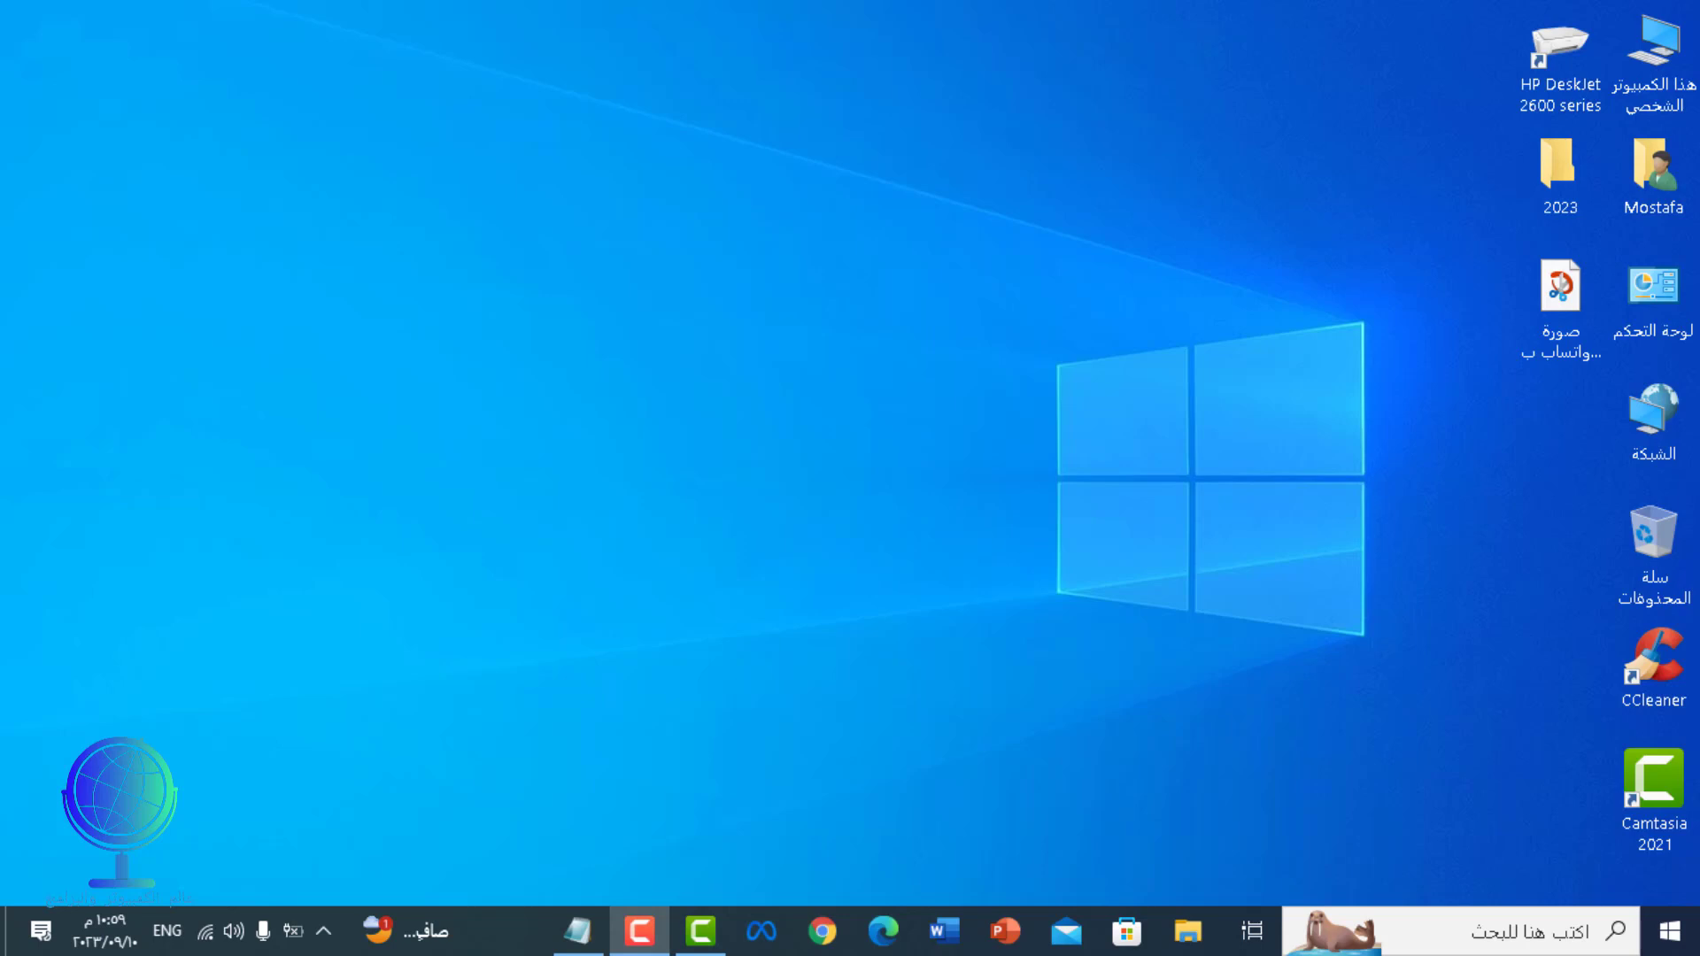
Open the Windows Prefetch folder by running the command Prefetch, granting permanent access to the folder
key("super+r")
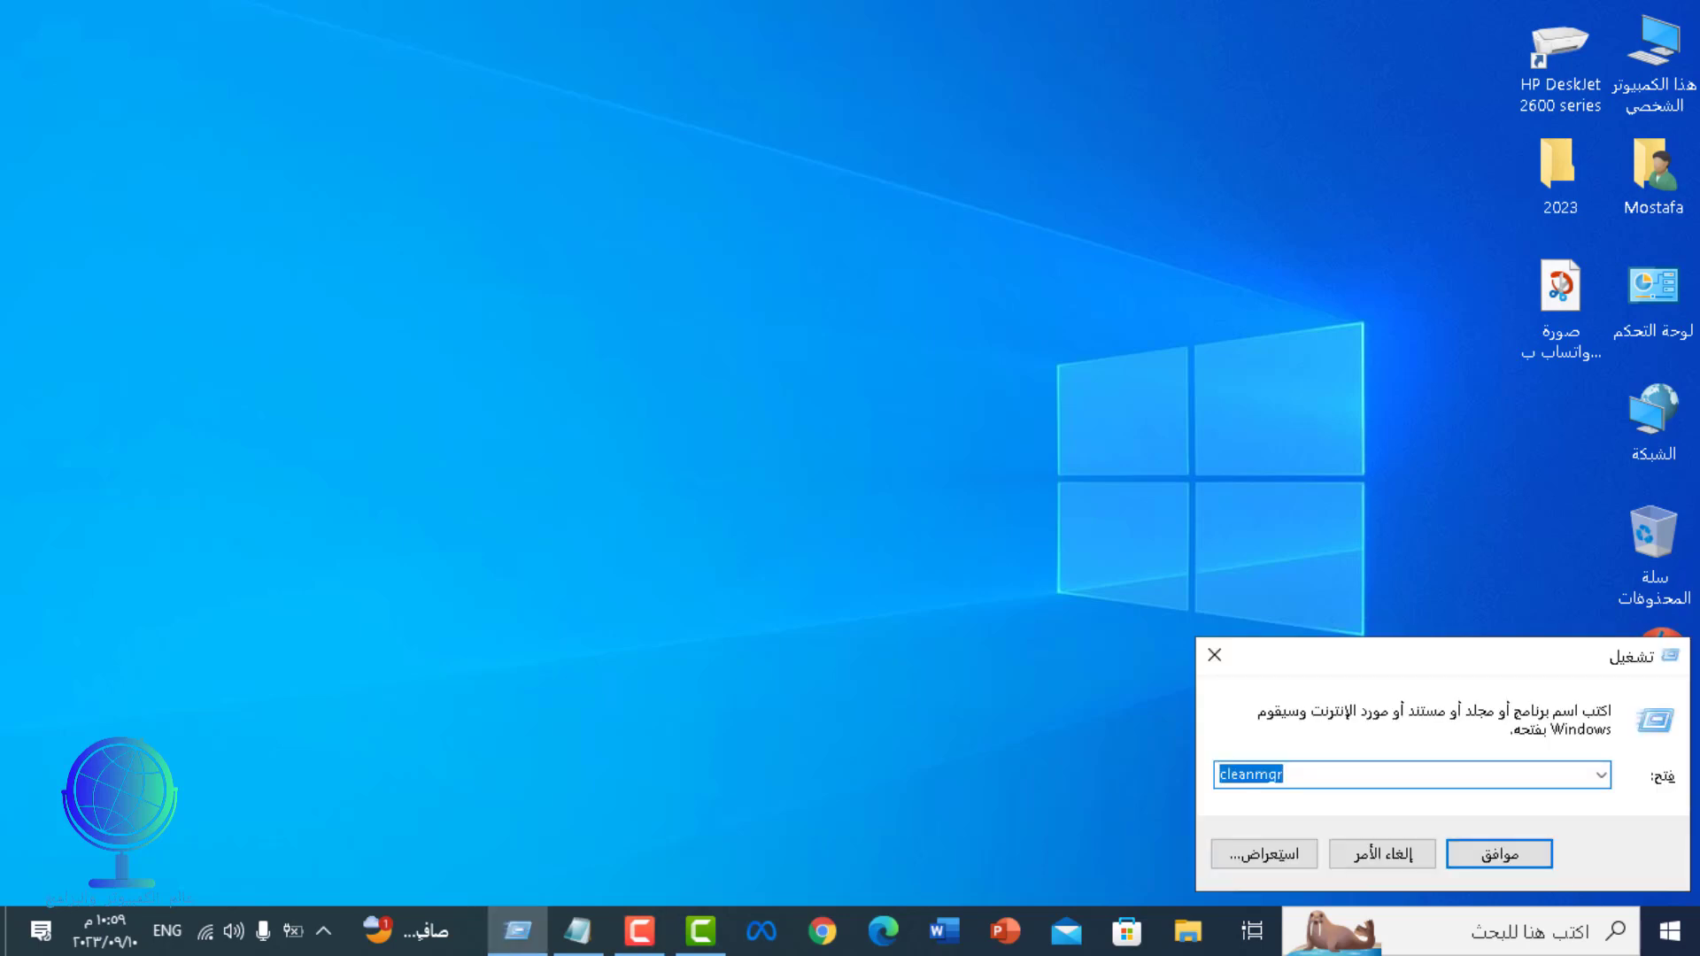
key("BackSpace")
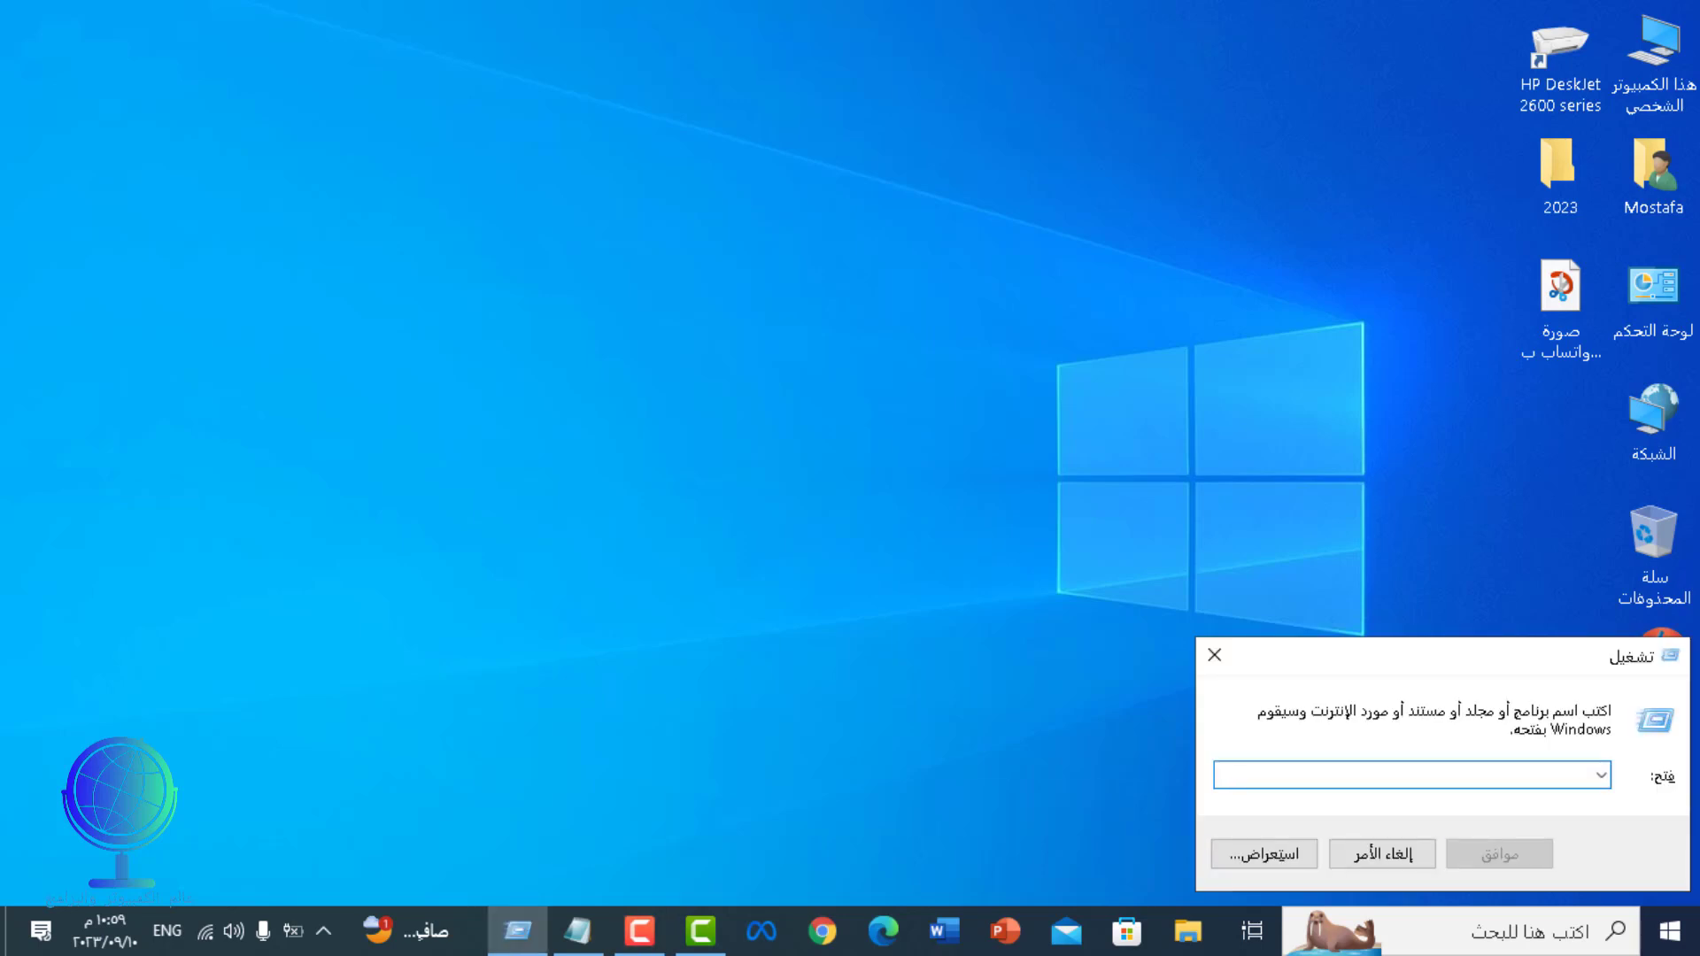
right_click(1239, 775)
left_click(1073, 540)
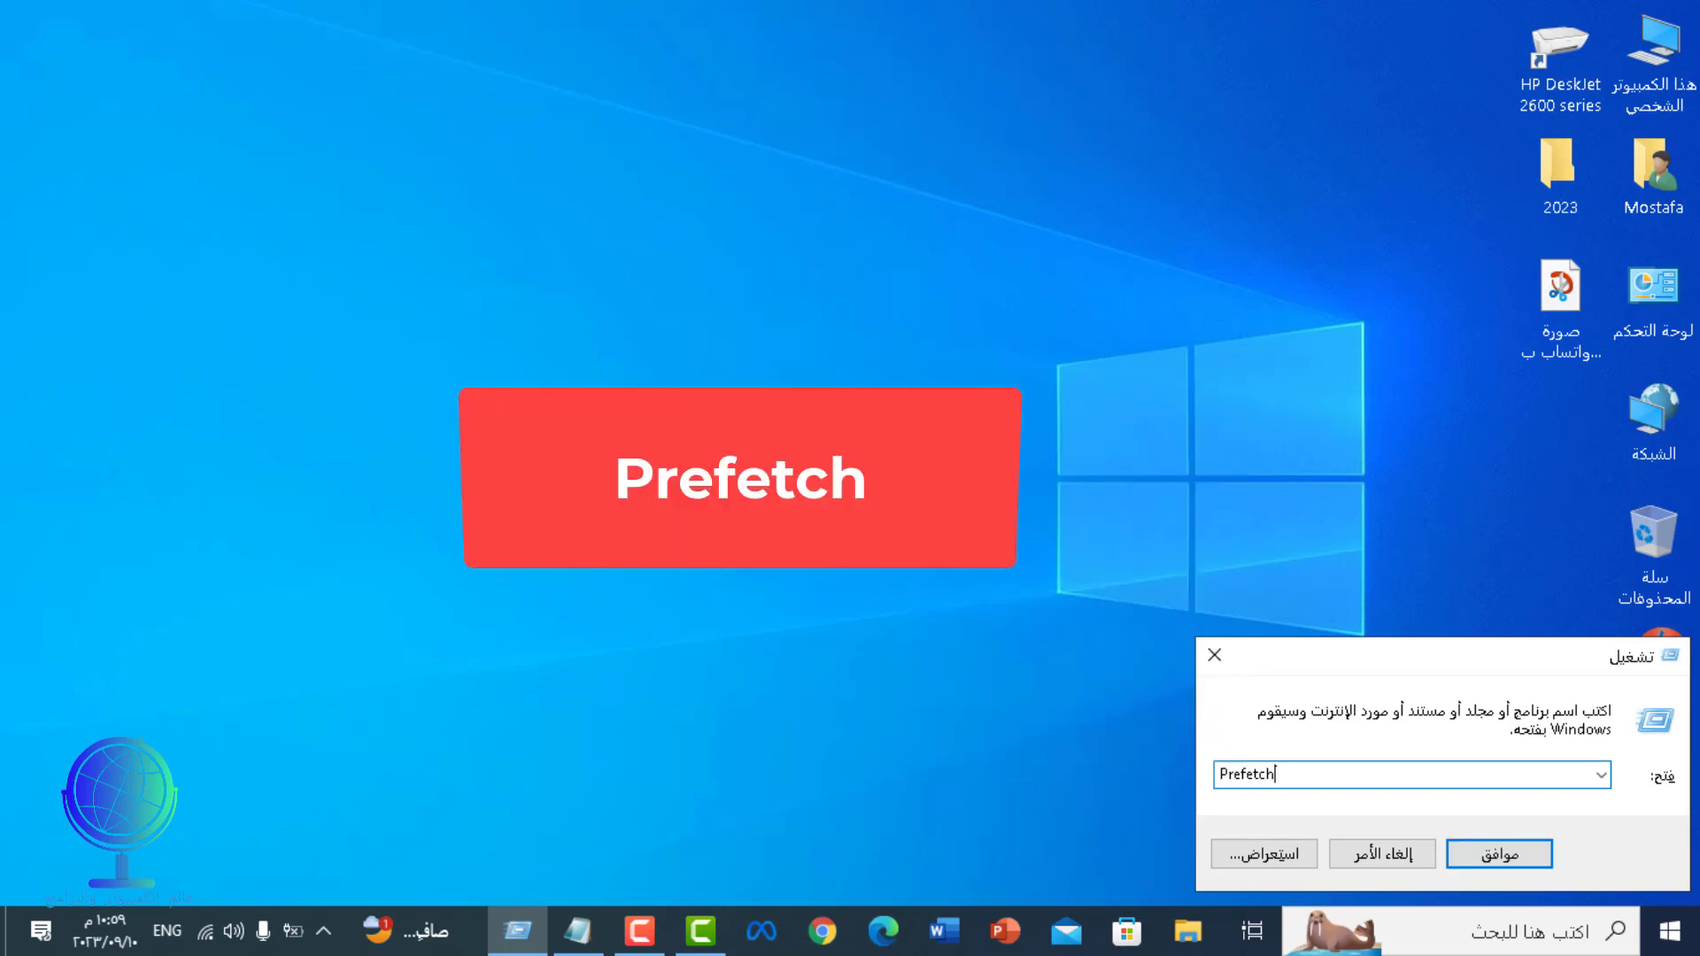
key("Return")
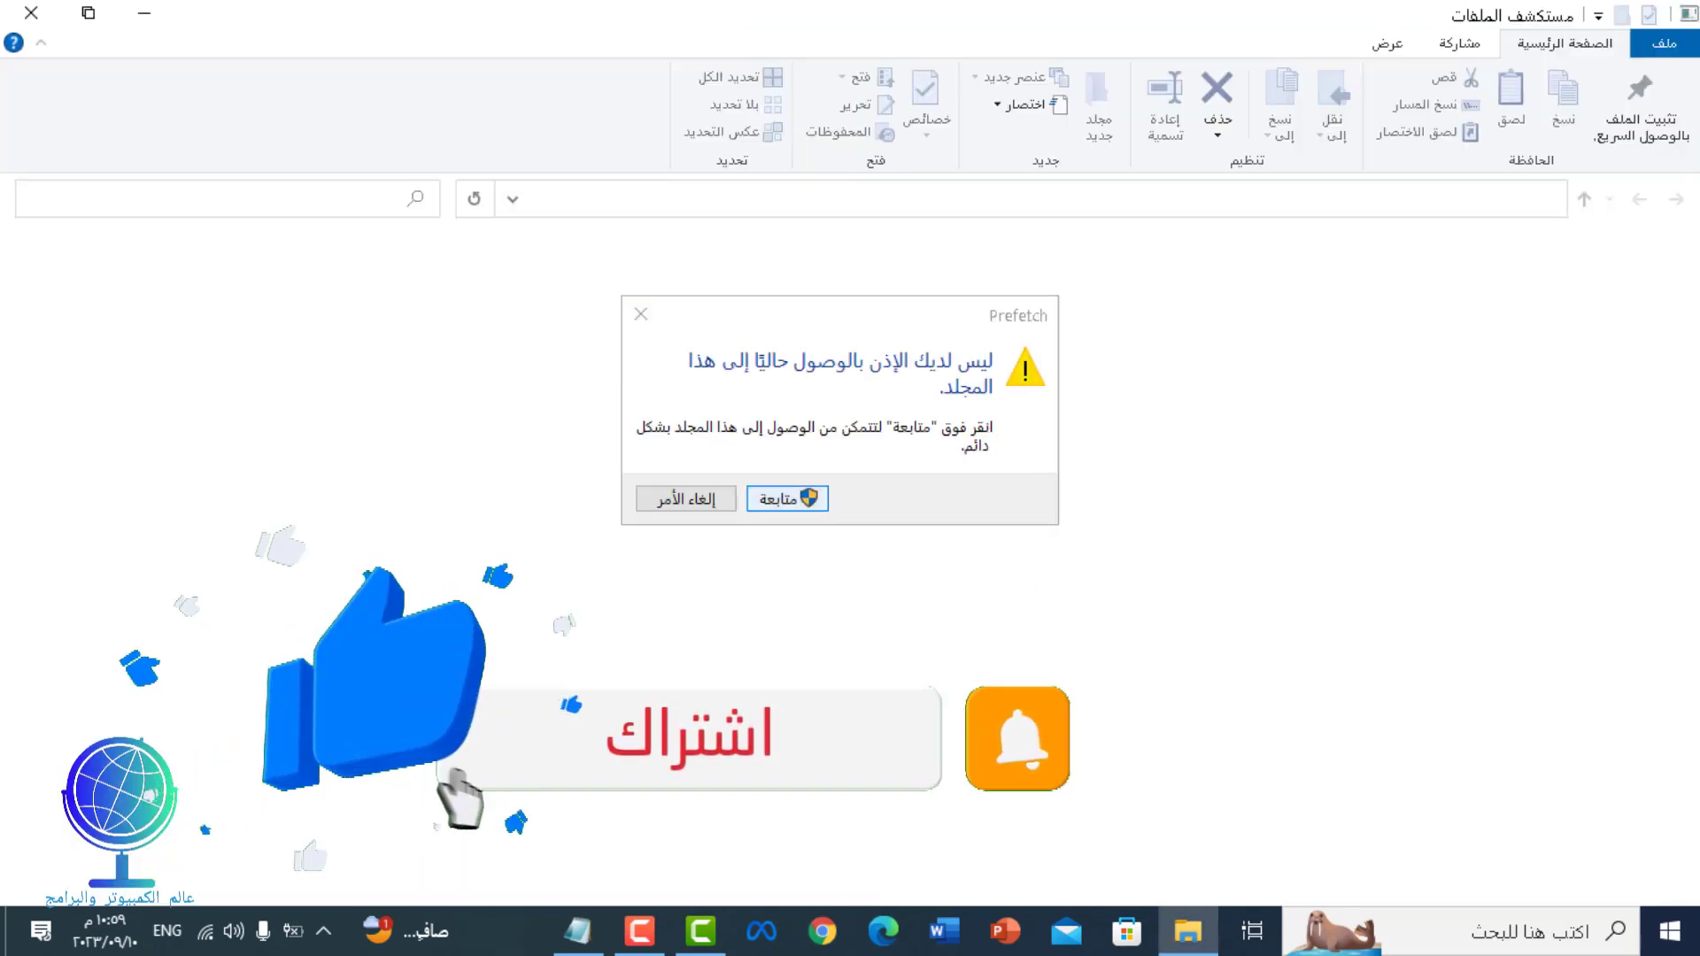
key("Return")
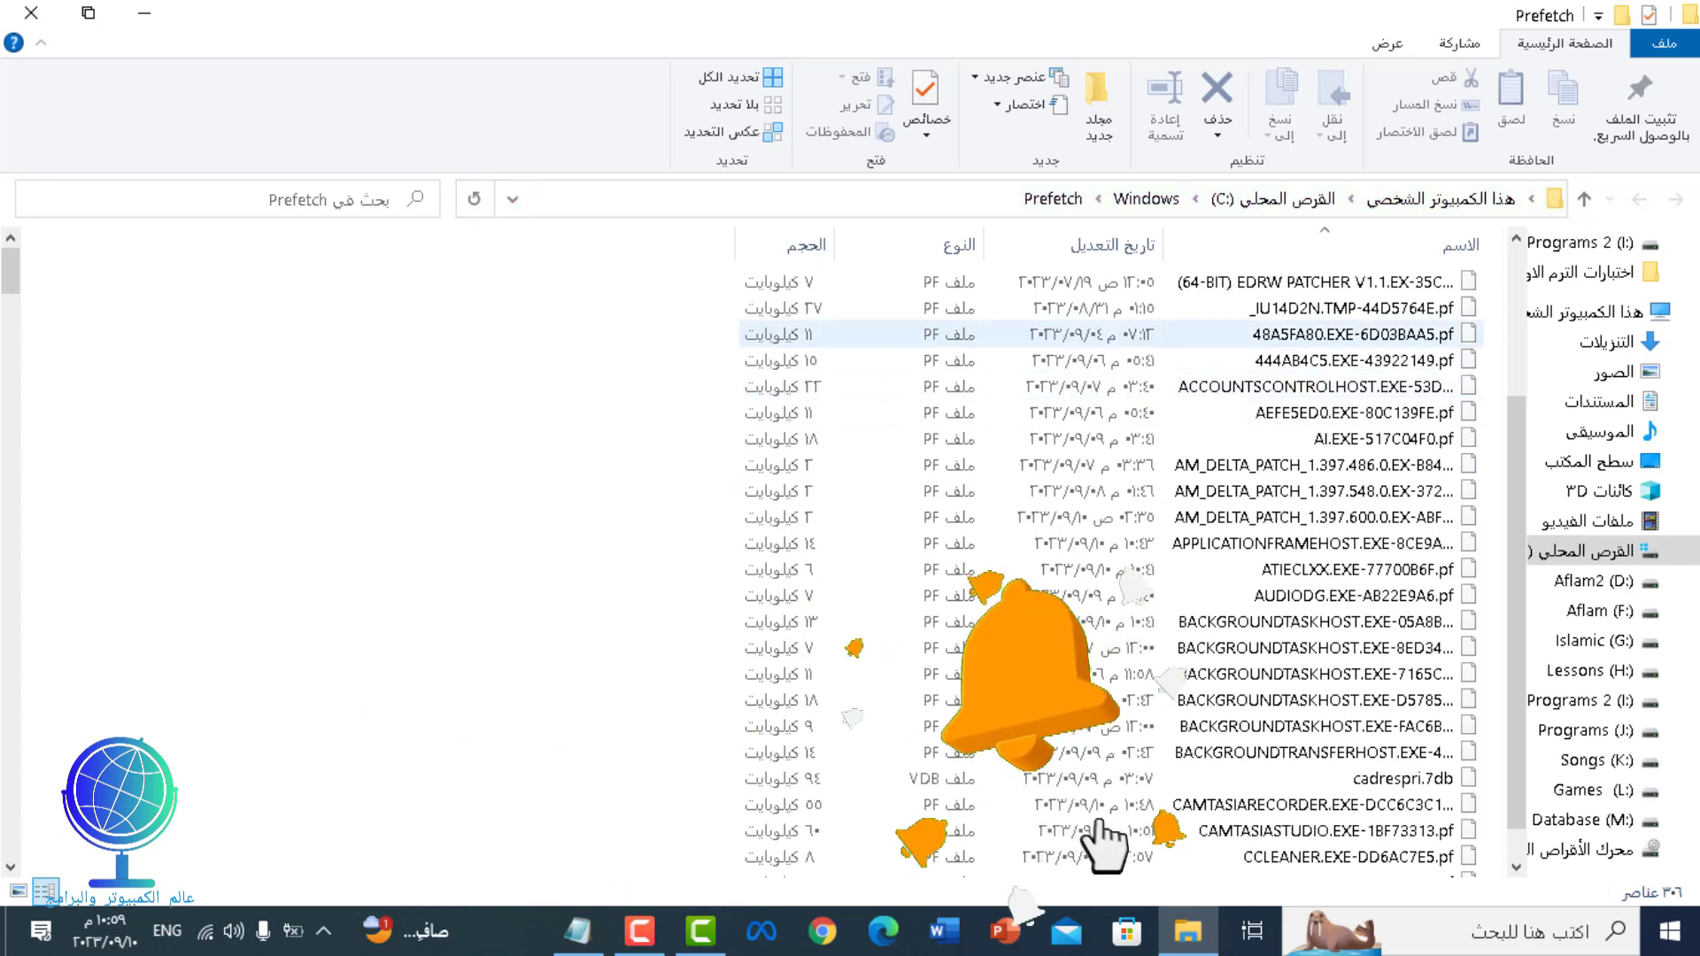
Select all files in the Prefetch folder and delete them permanently
scroll(1106, 567, "down", 7)
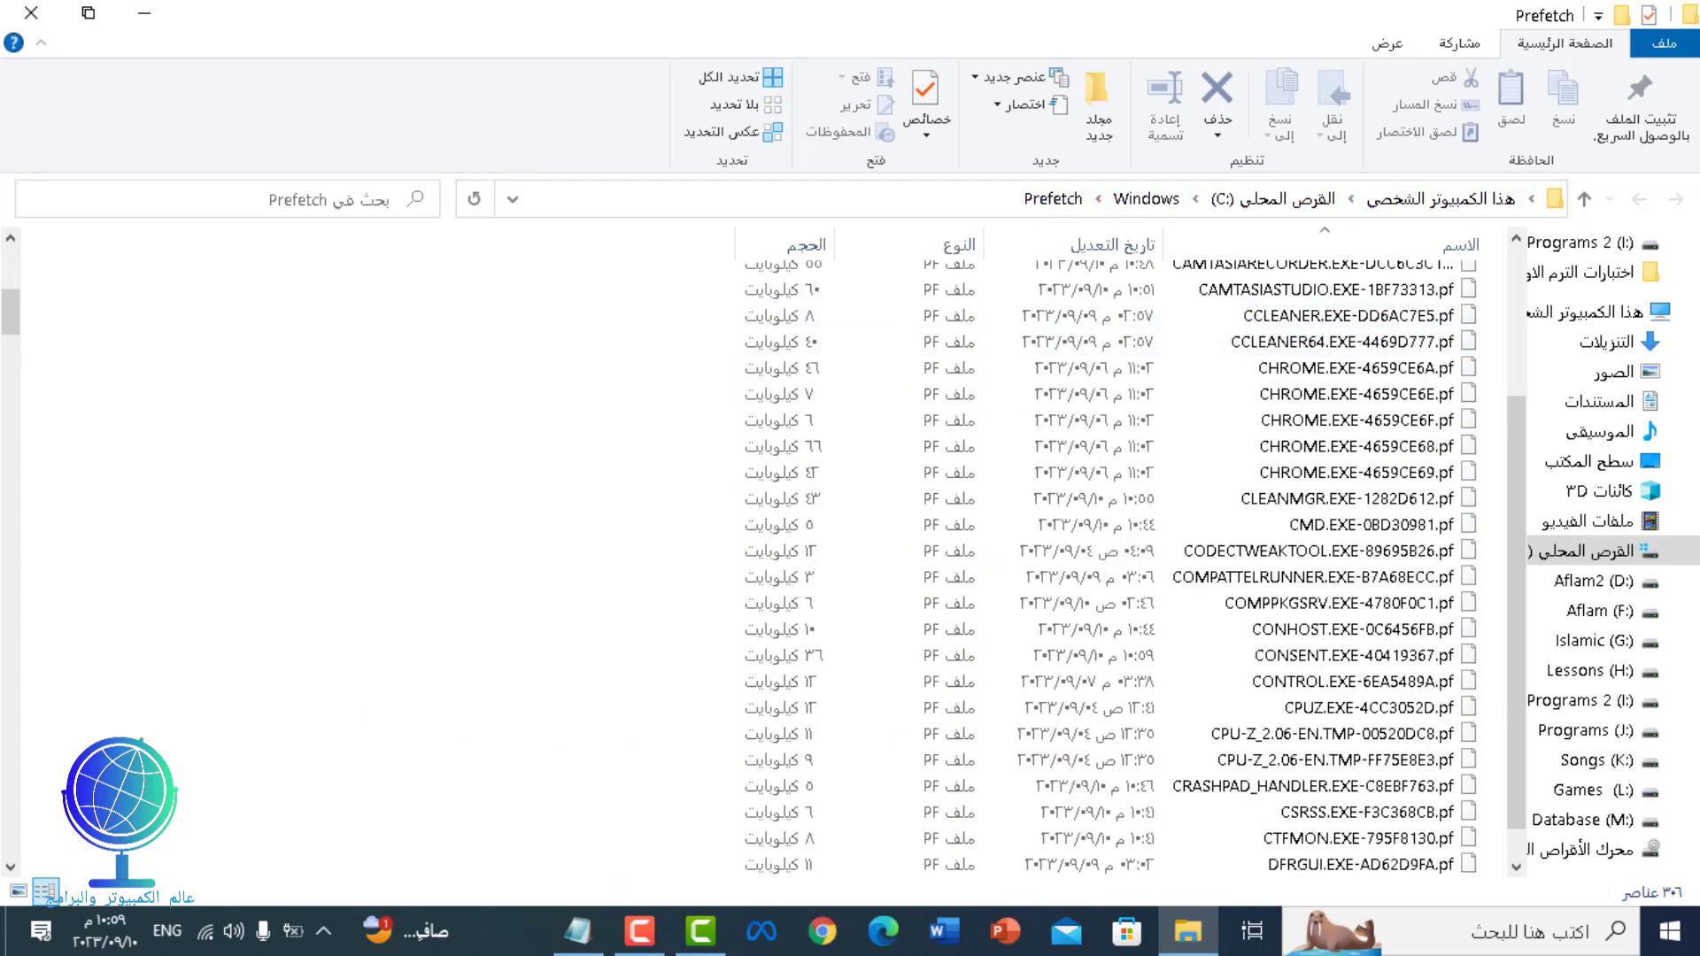
scroll(1107, 461, "down", 7)
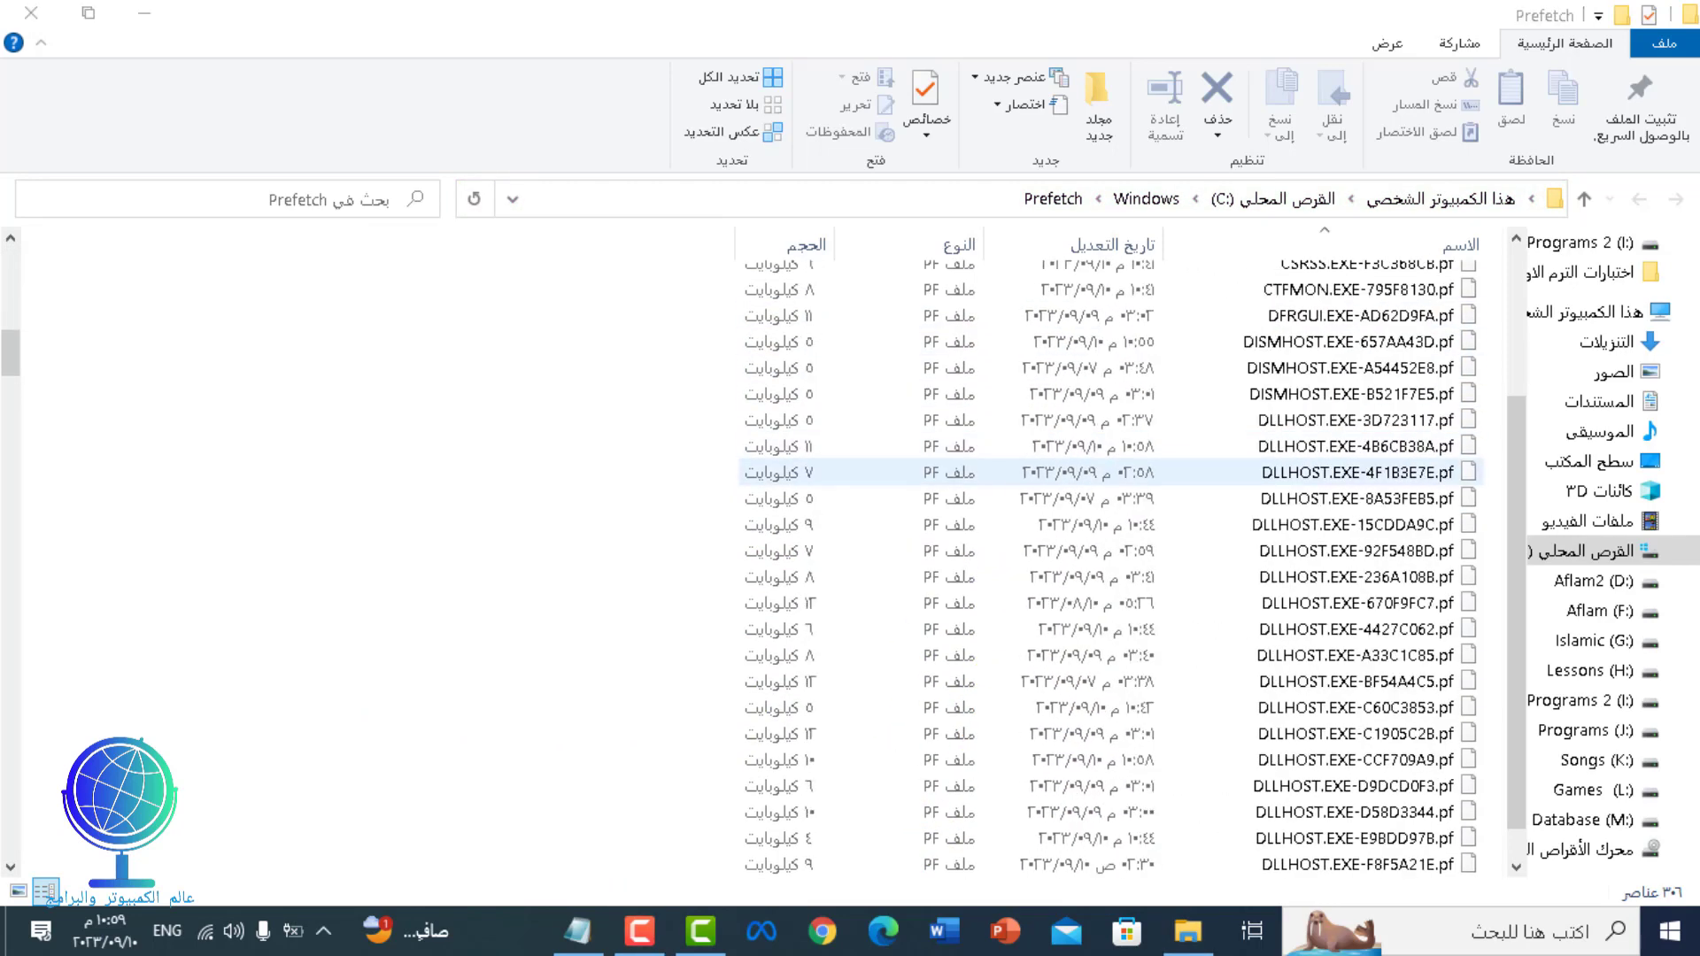
scroll(1106, 460, "up", 14)
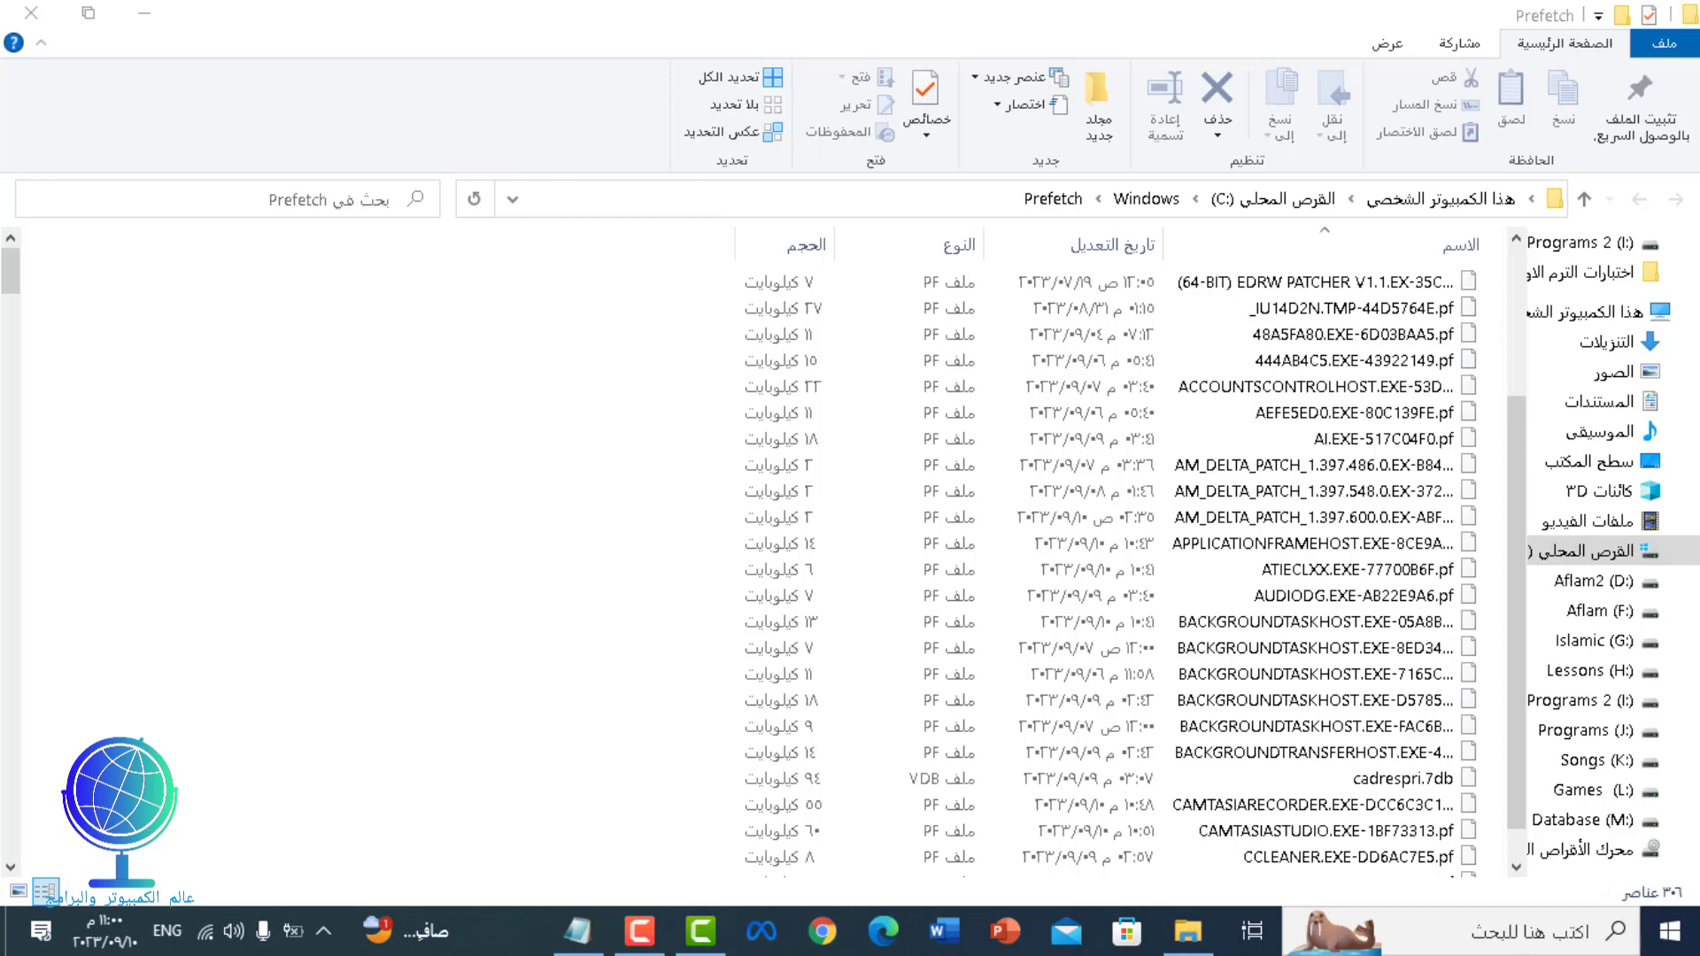
left_click(739, 78)
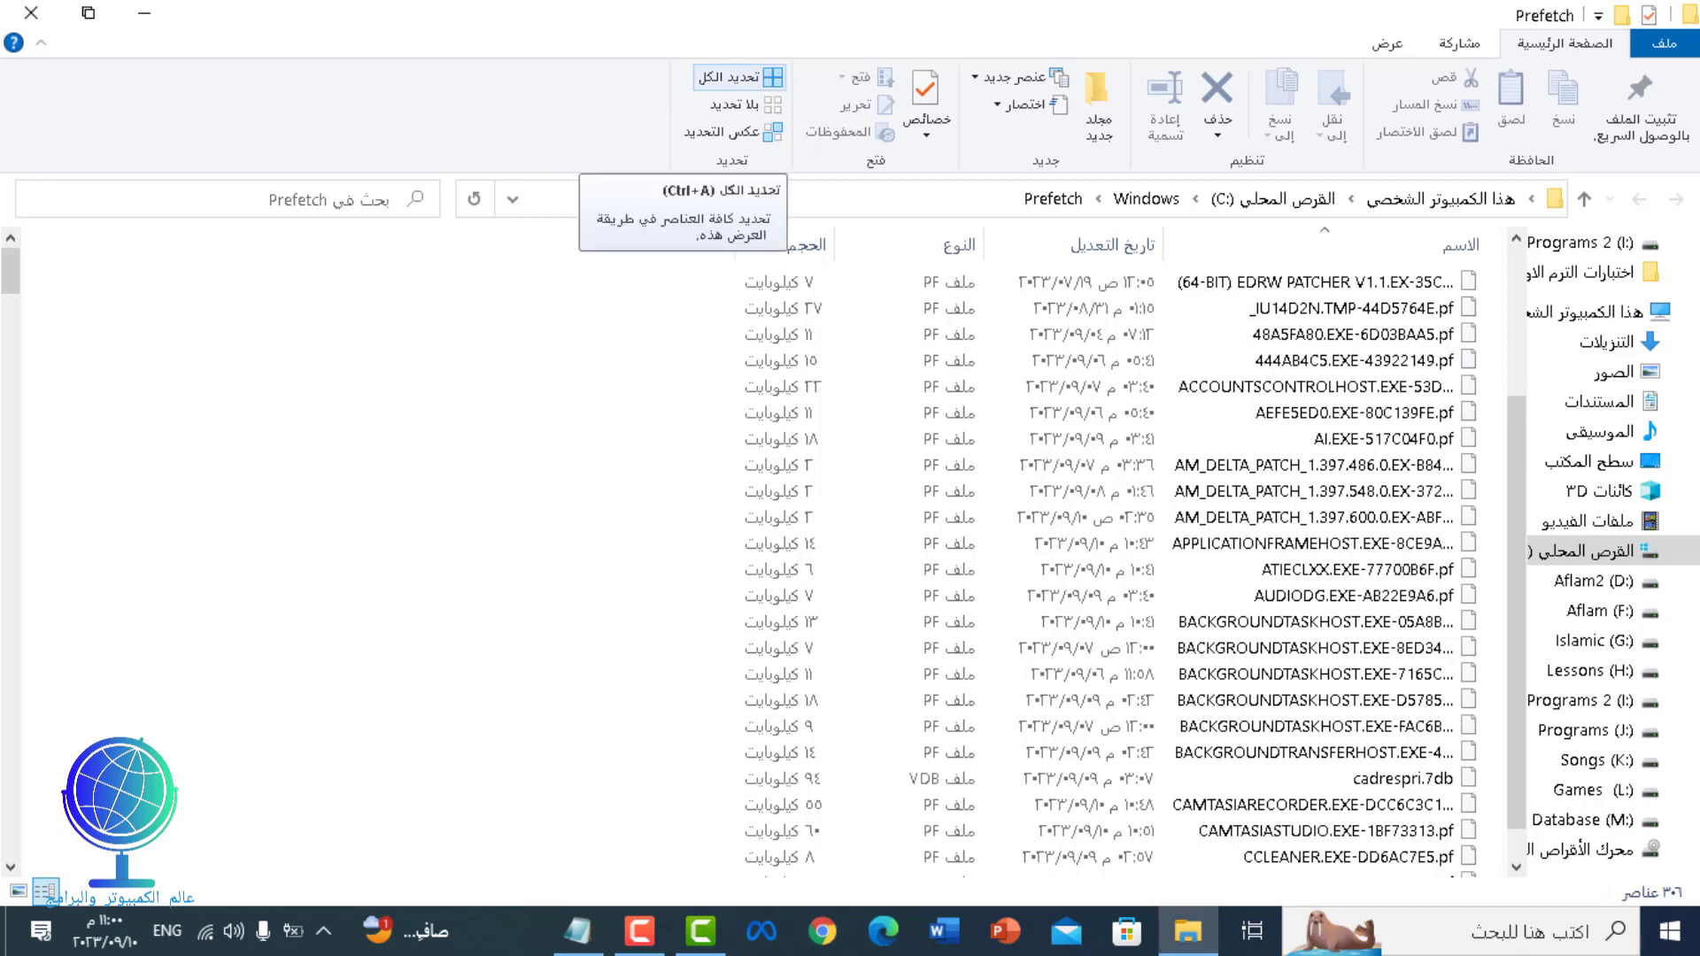
left_click(740, 77)
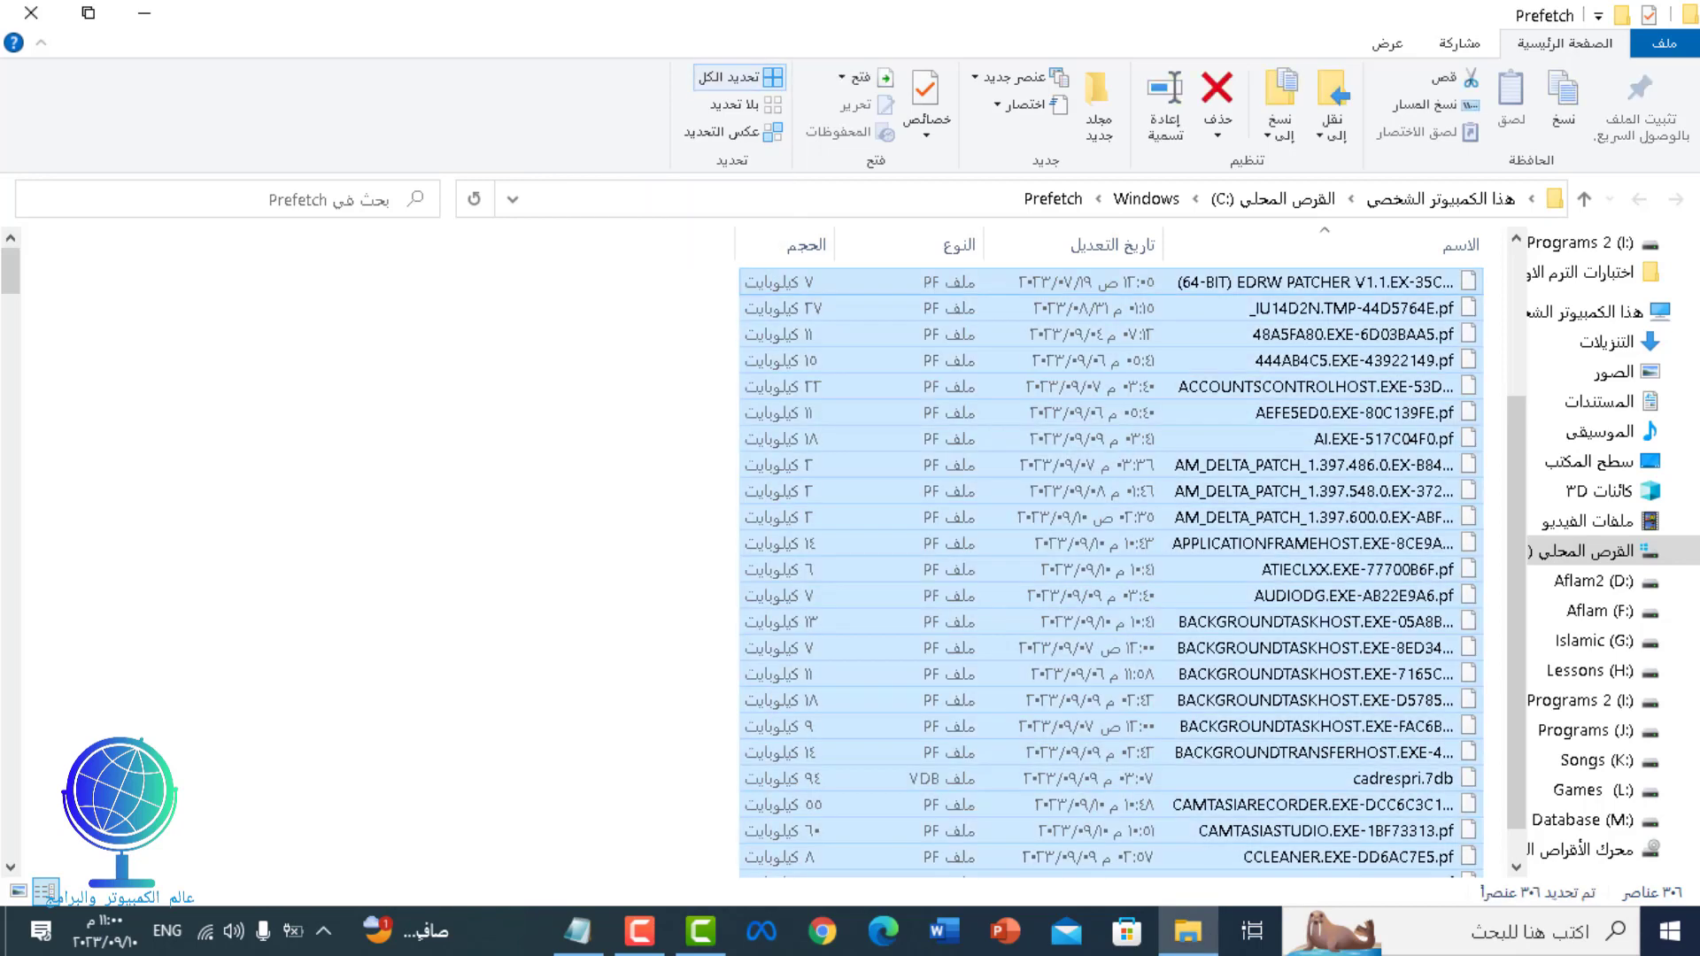
left_click(1218, 135)
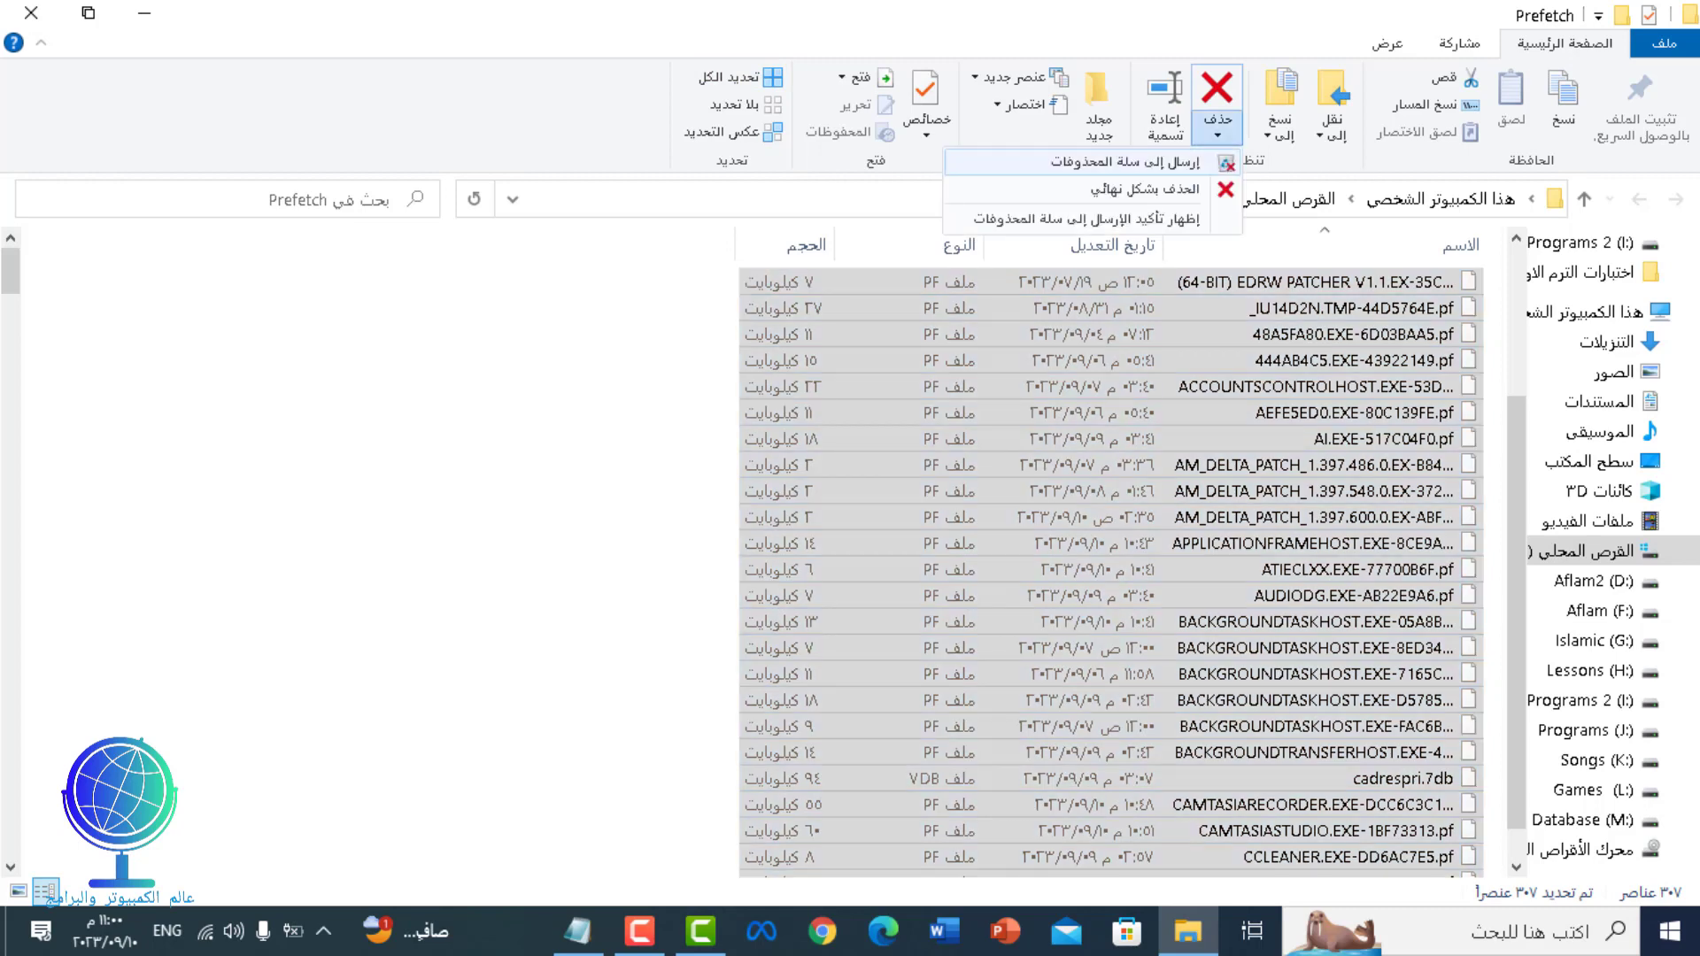
left_click(1142, 188)
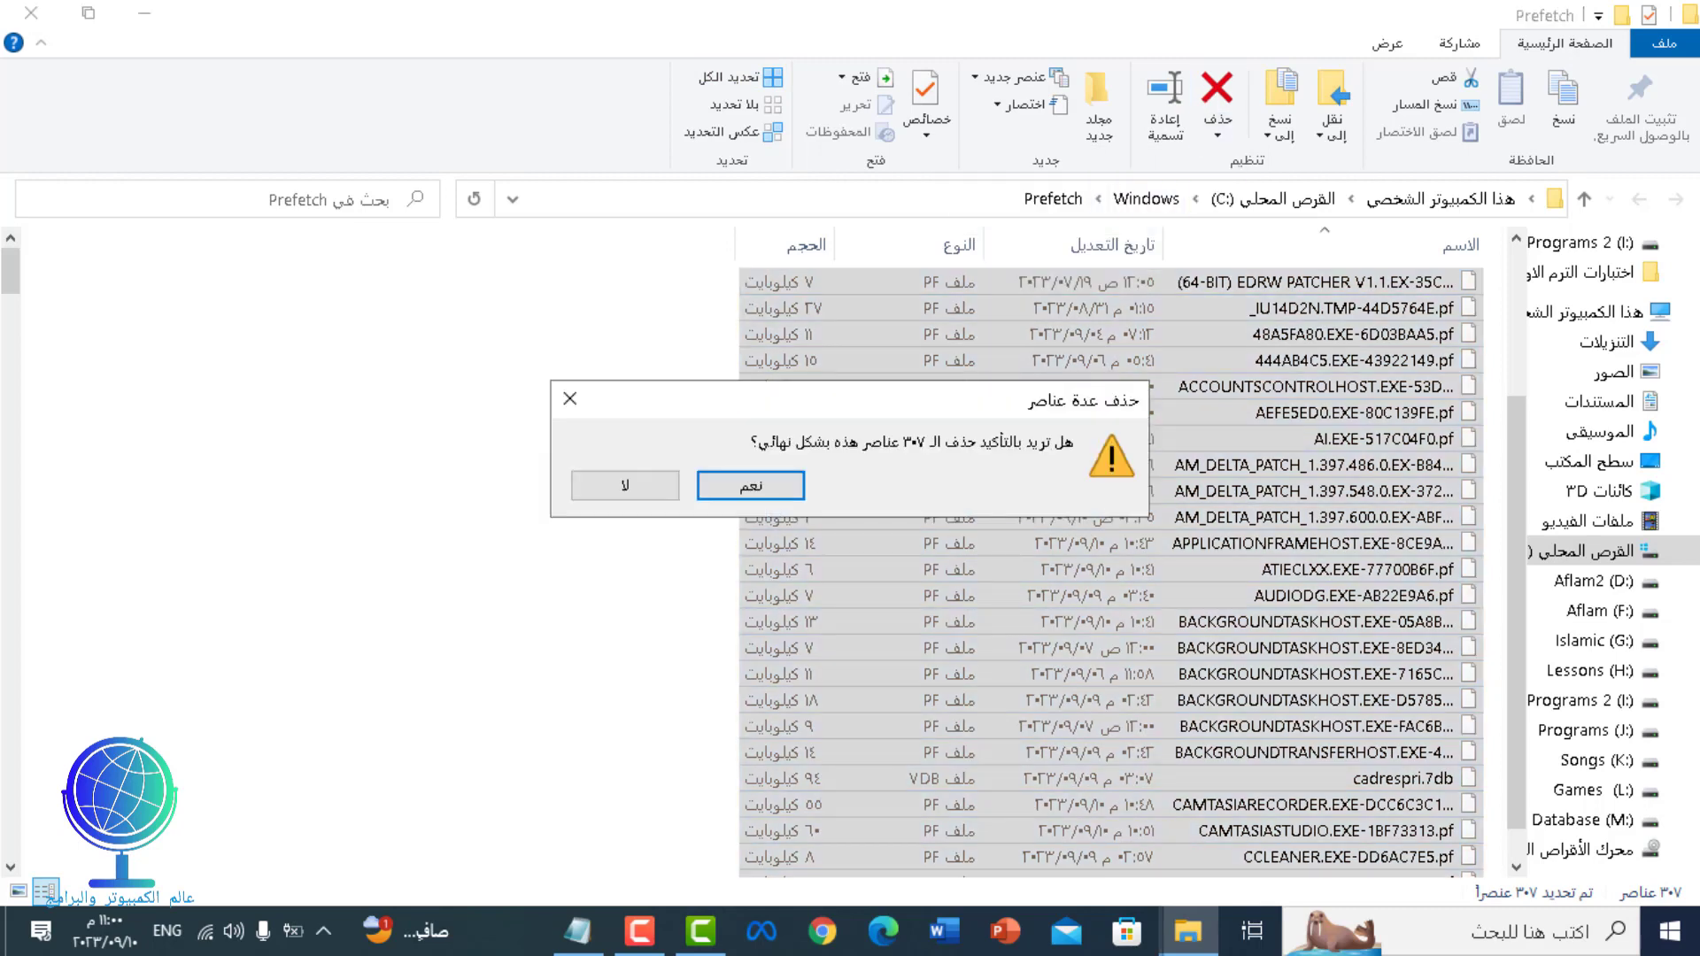
left_click(751, 485)
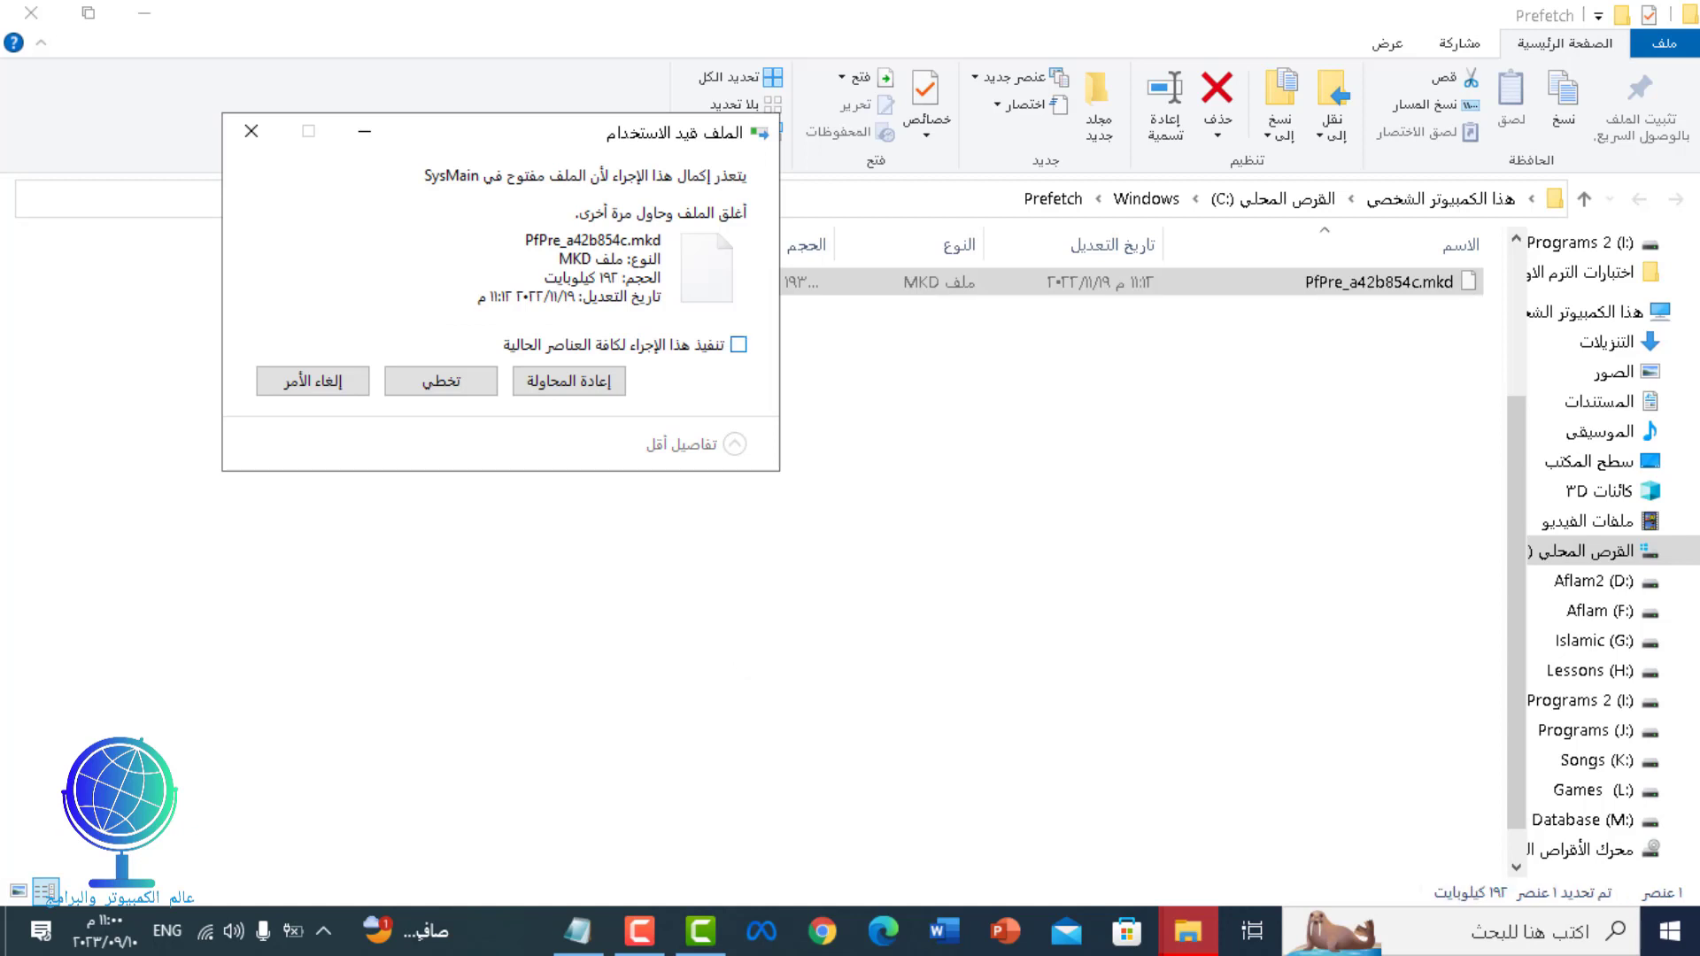
Skip the files in use for all current items and close the Prefetch folder window
left_click(738, 344)
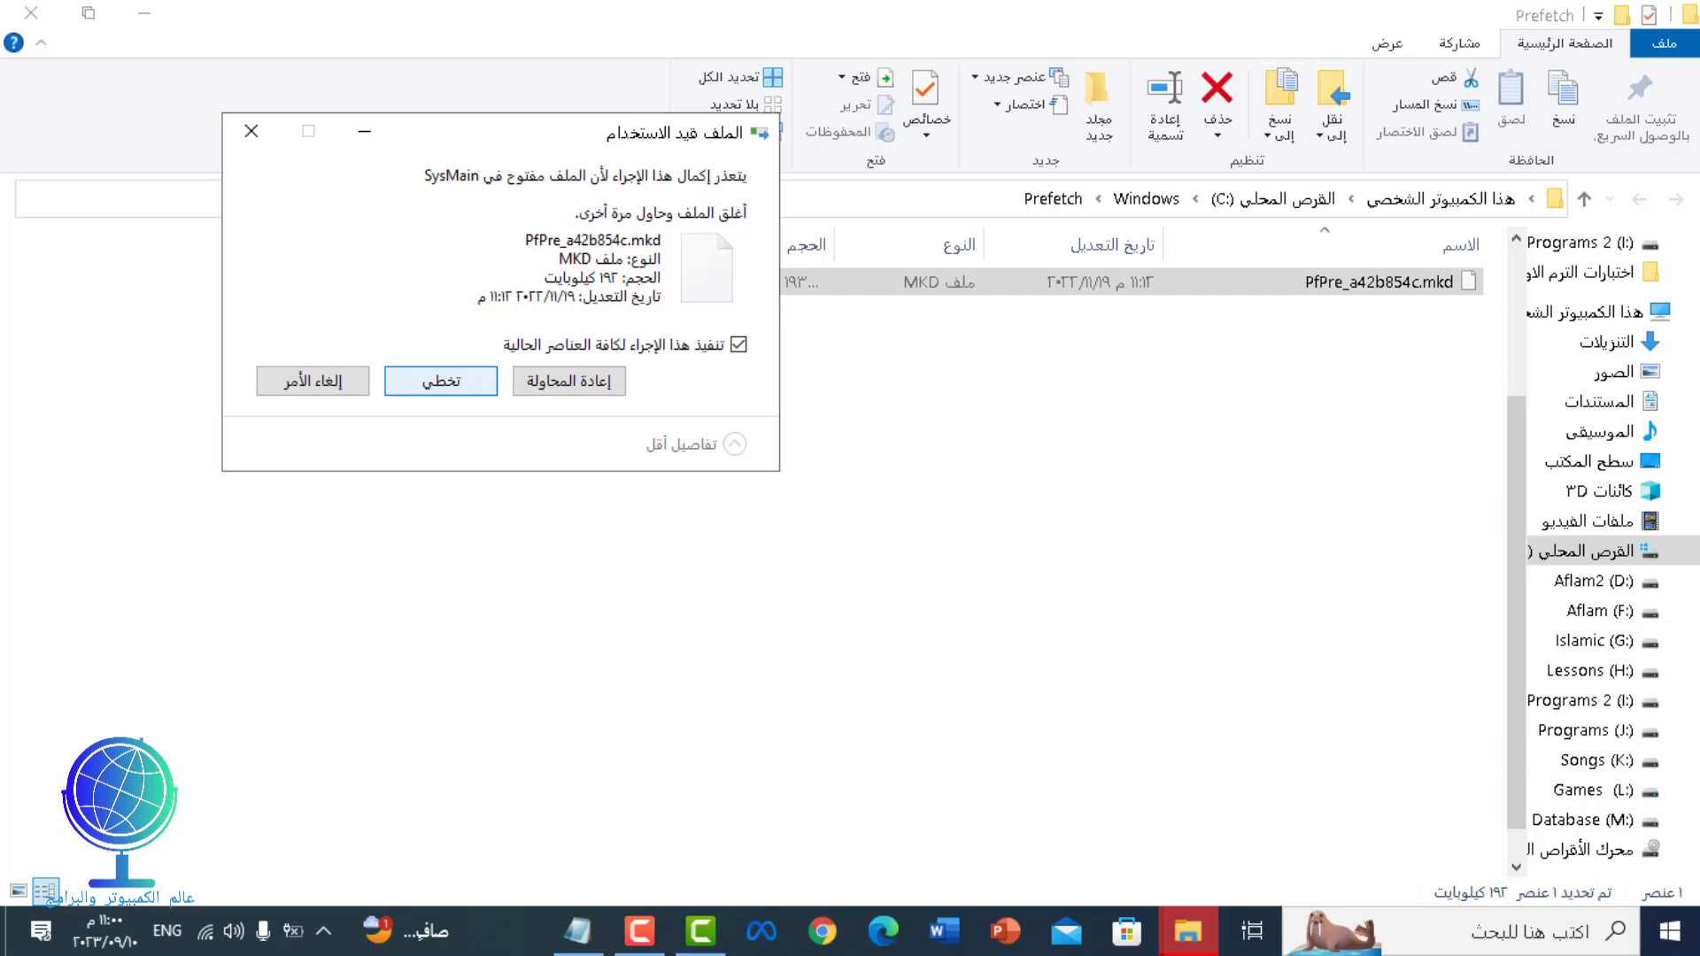
left_click(441, 380)
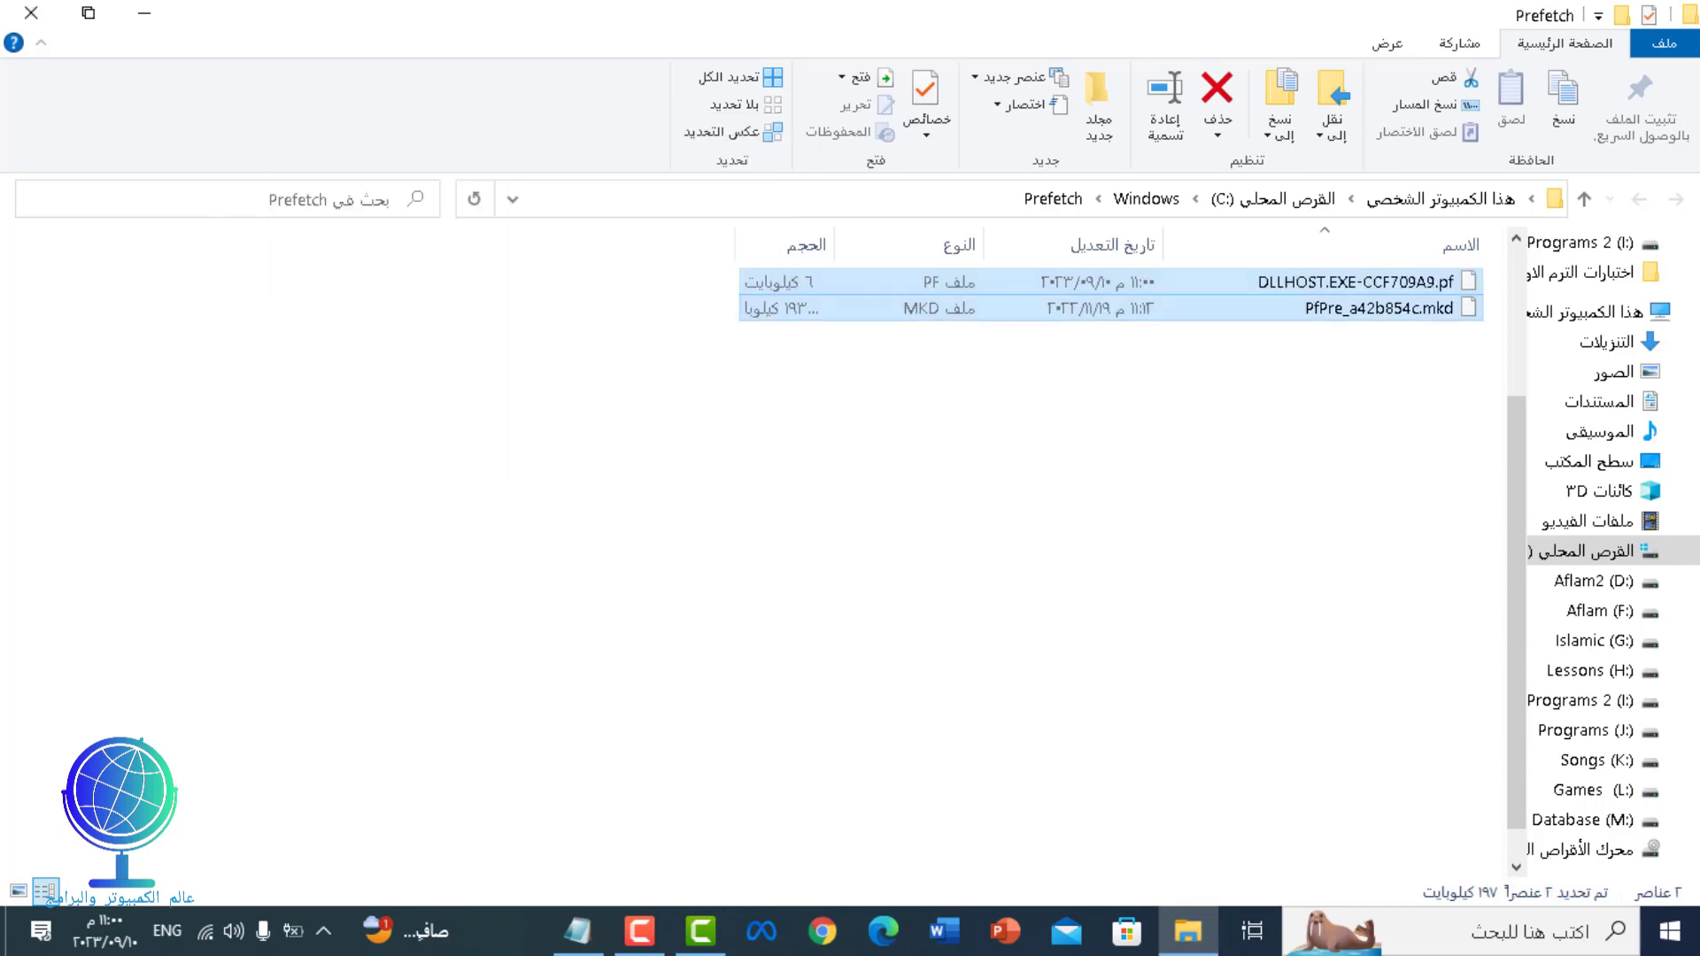
left_click(31, 13)
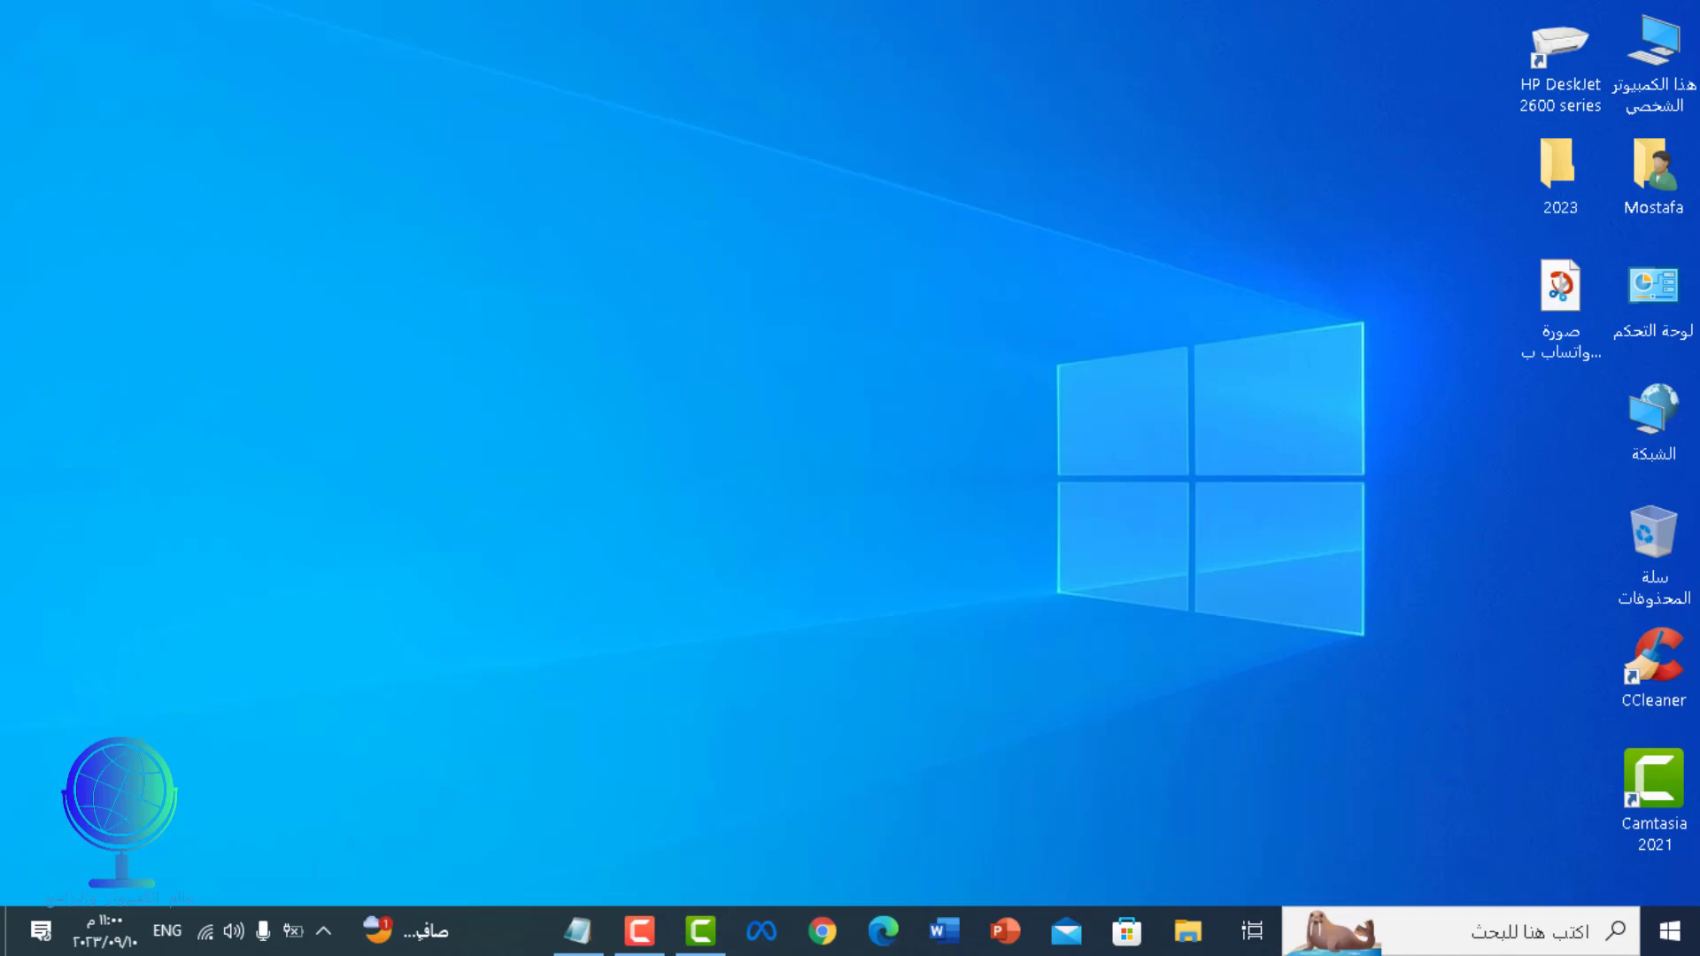
Copy the command temp from the Notepad list of run commands, with the Run dialog open and its old entry cleared
key("super")
key("super+r")
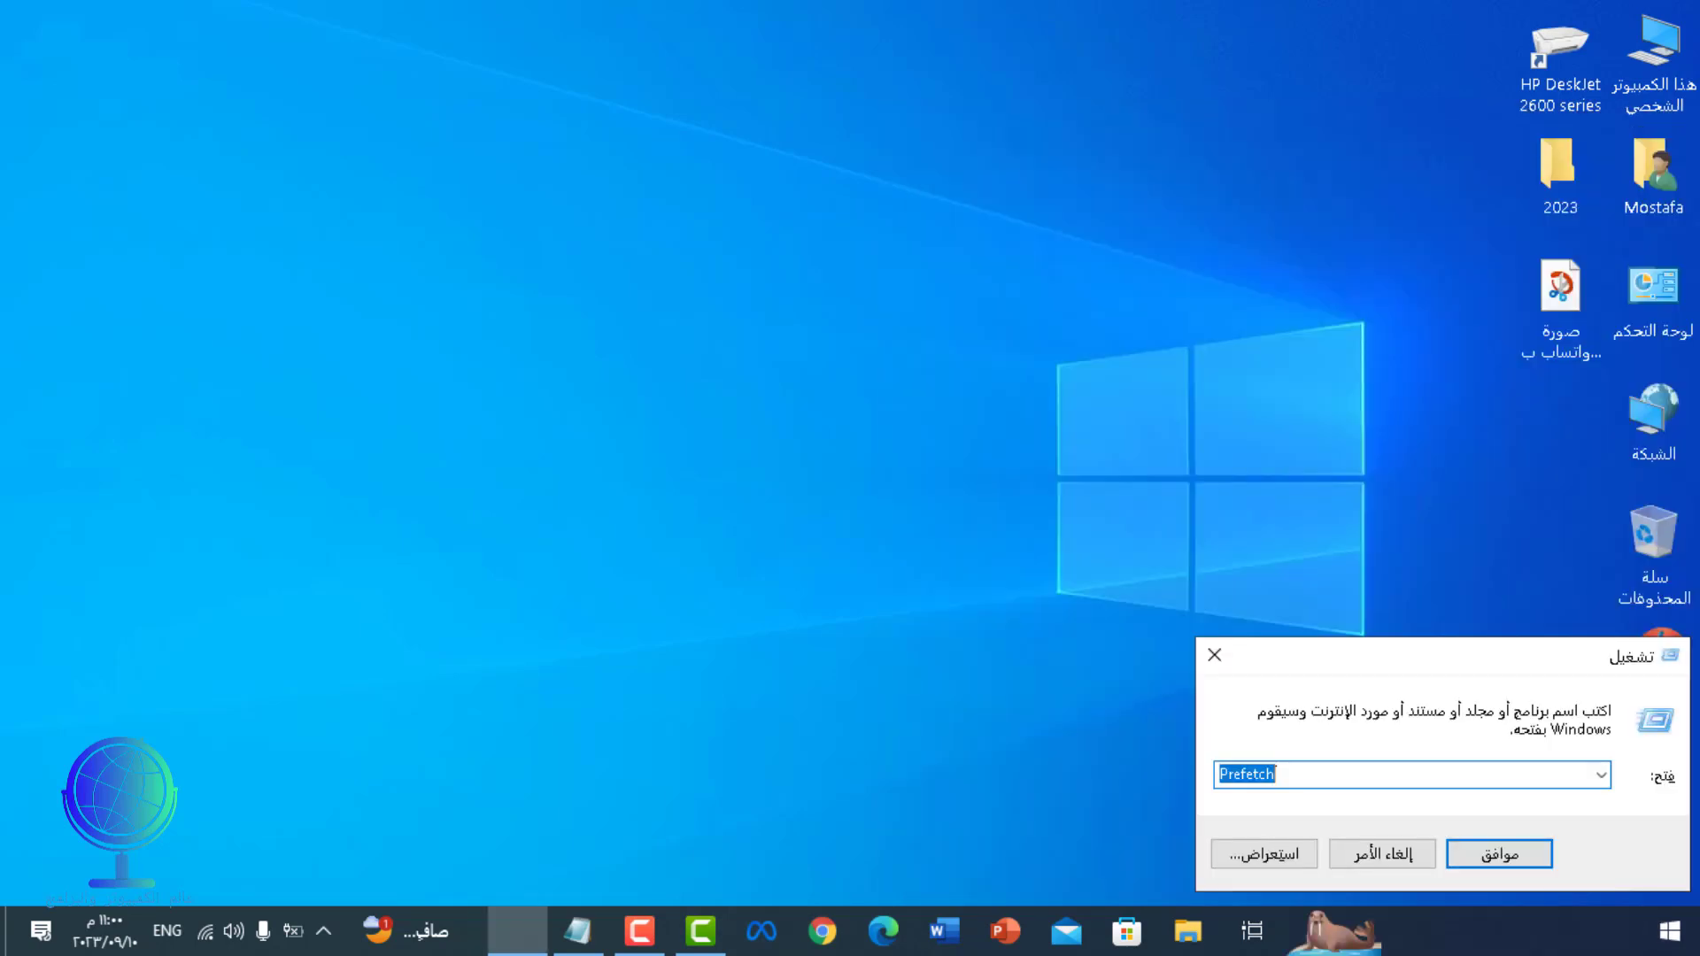
left_click(1505, 931)
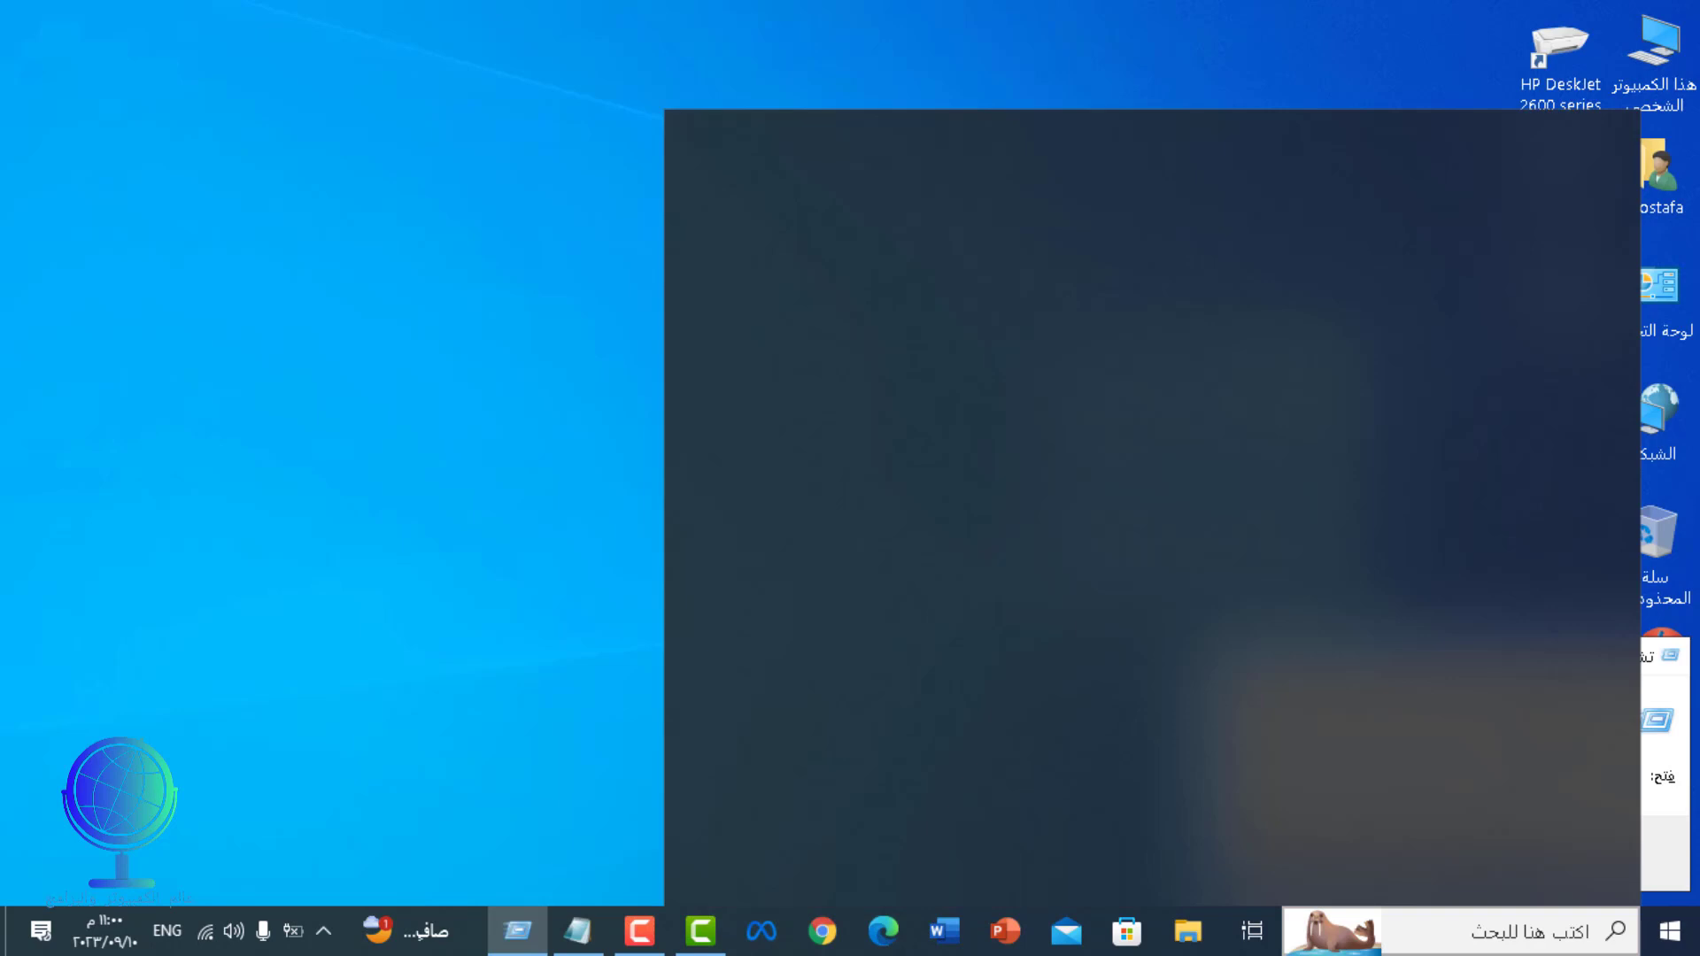
key("Escape")
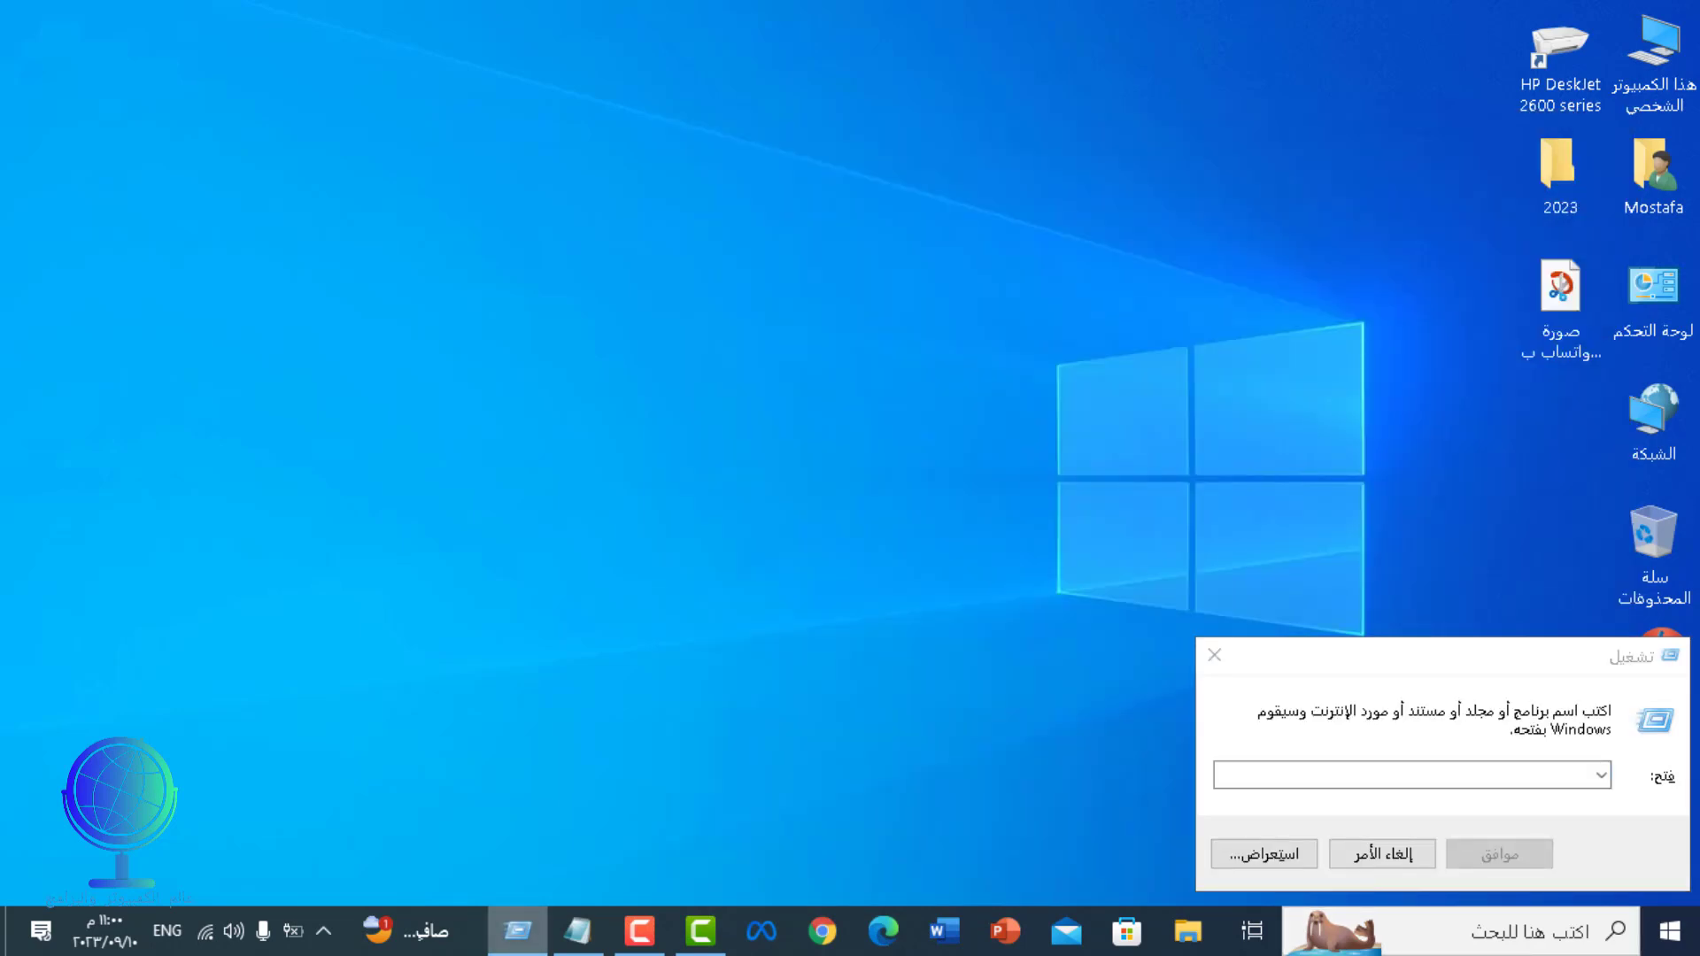
left_click(577, 932)
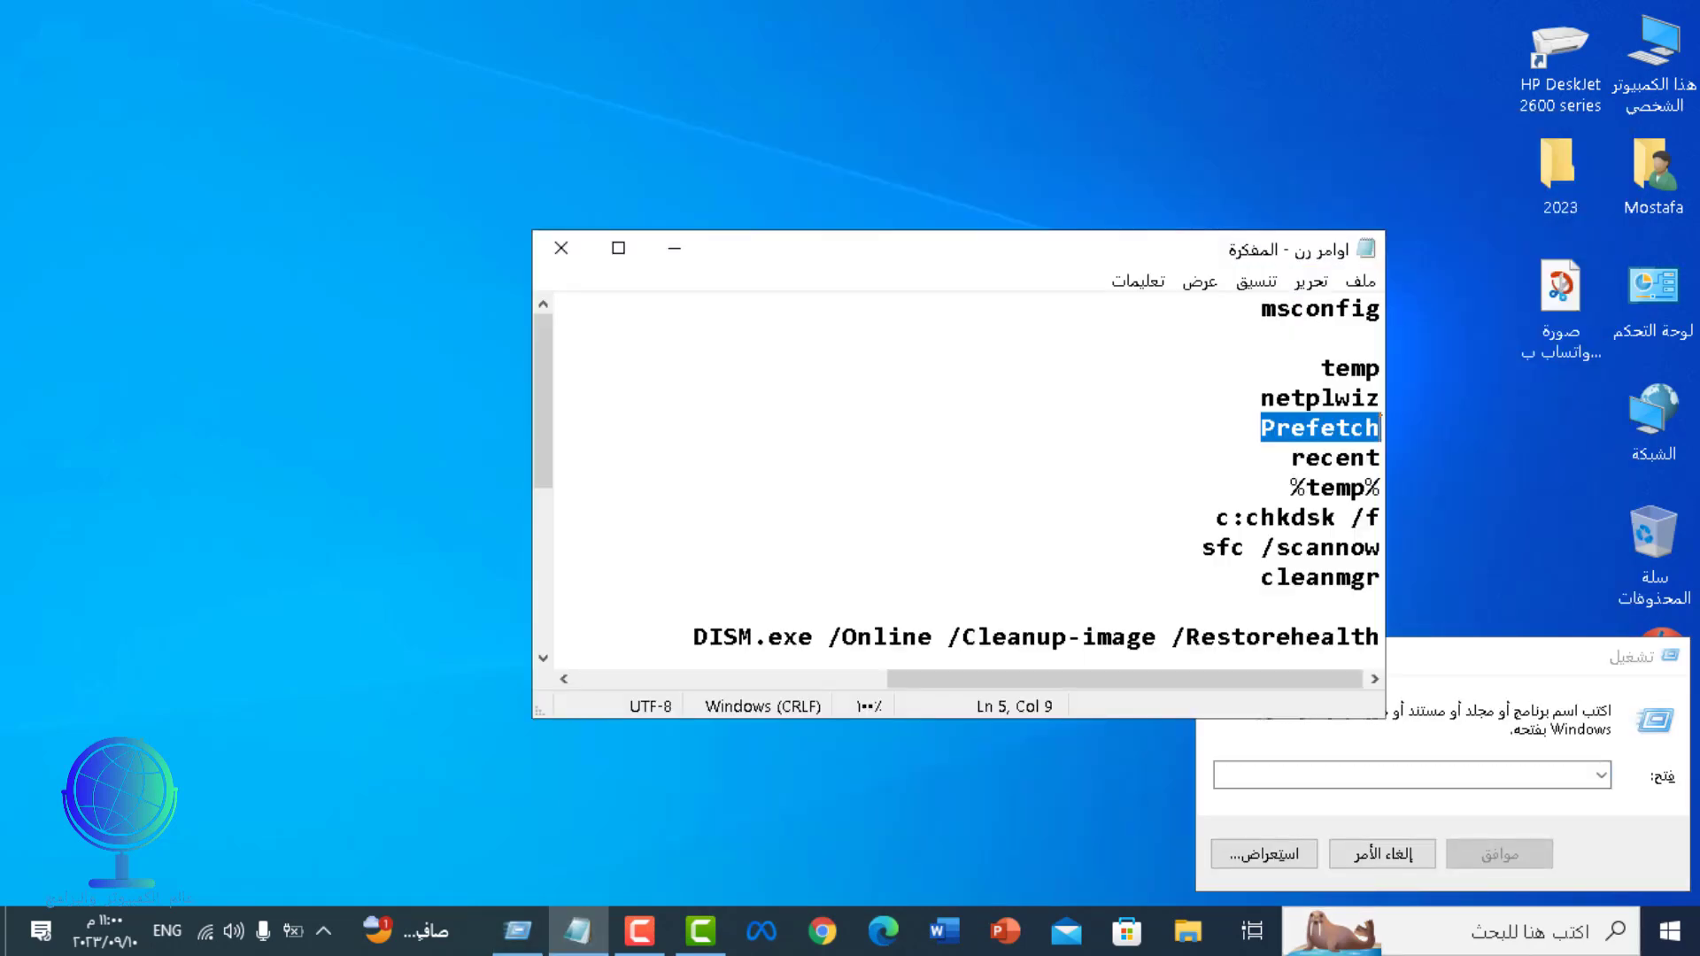
double_click(1352, 368)
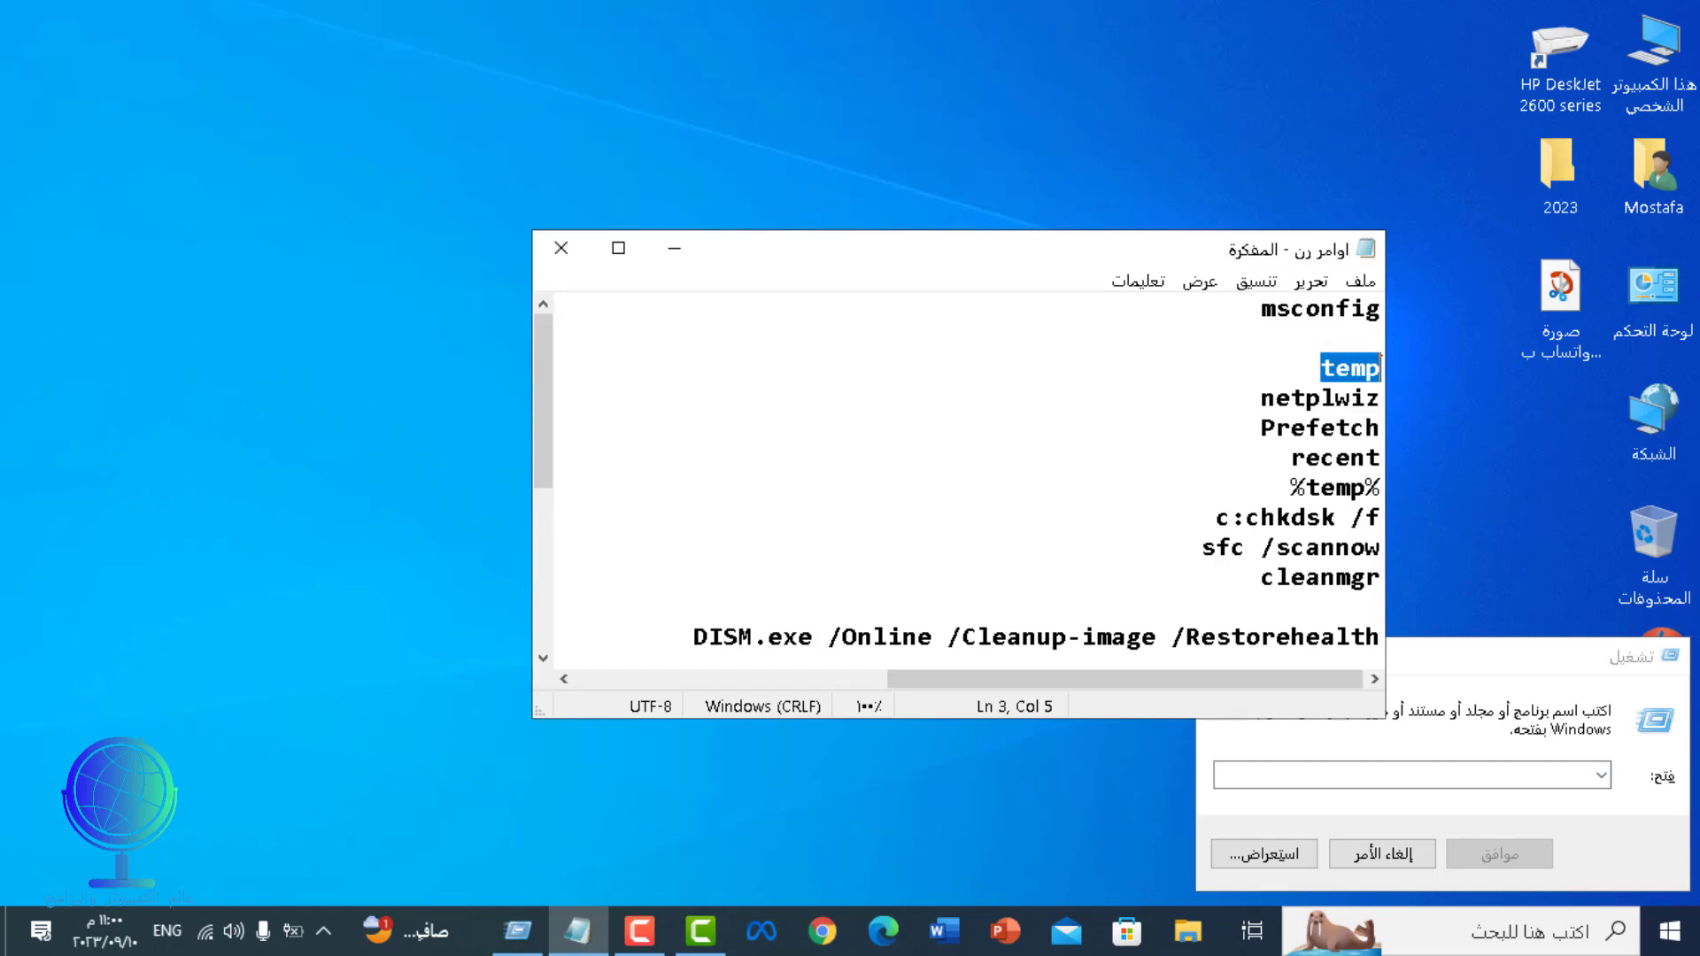
right_click(1352, 370)
left_click(1295, 453)
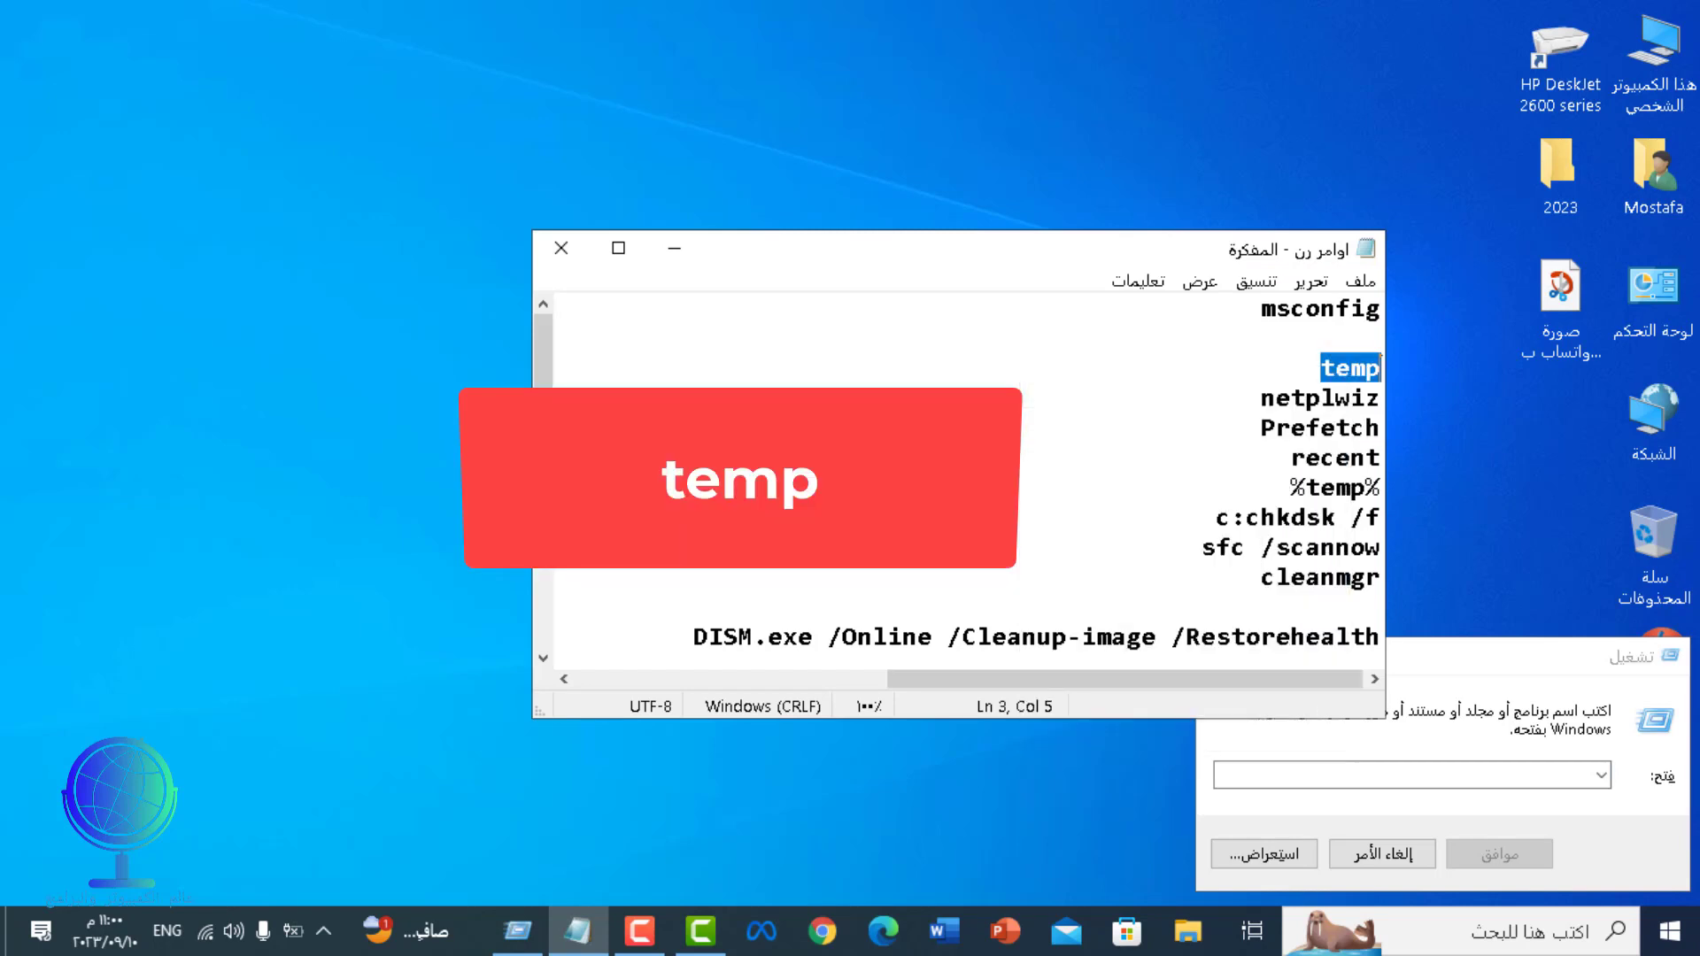
Minimize the Notepad list and open the Windows Temp folder by running the copied command temp
left_click(673, 248)
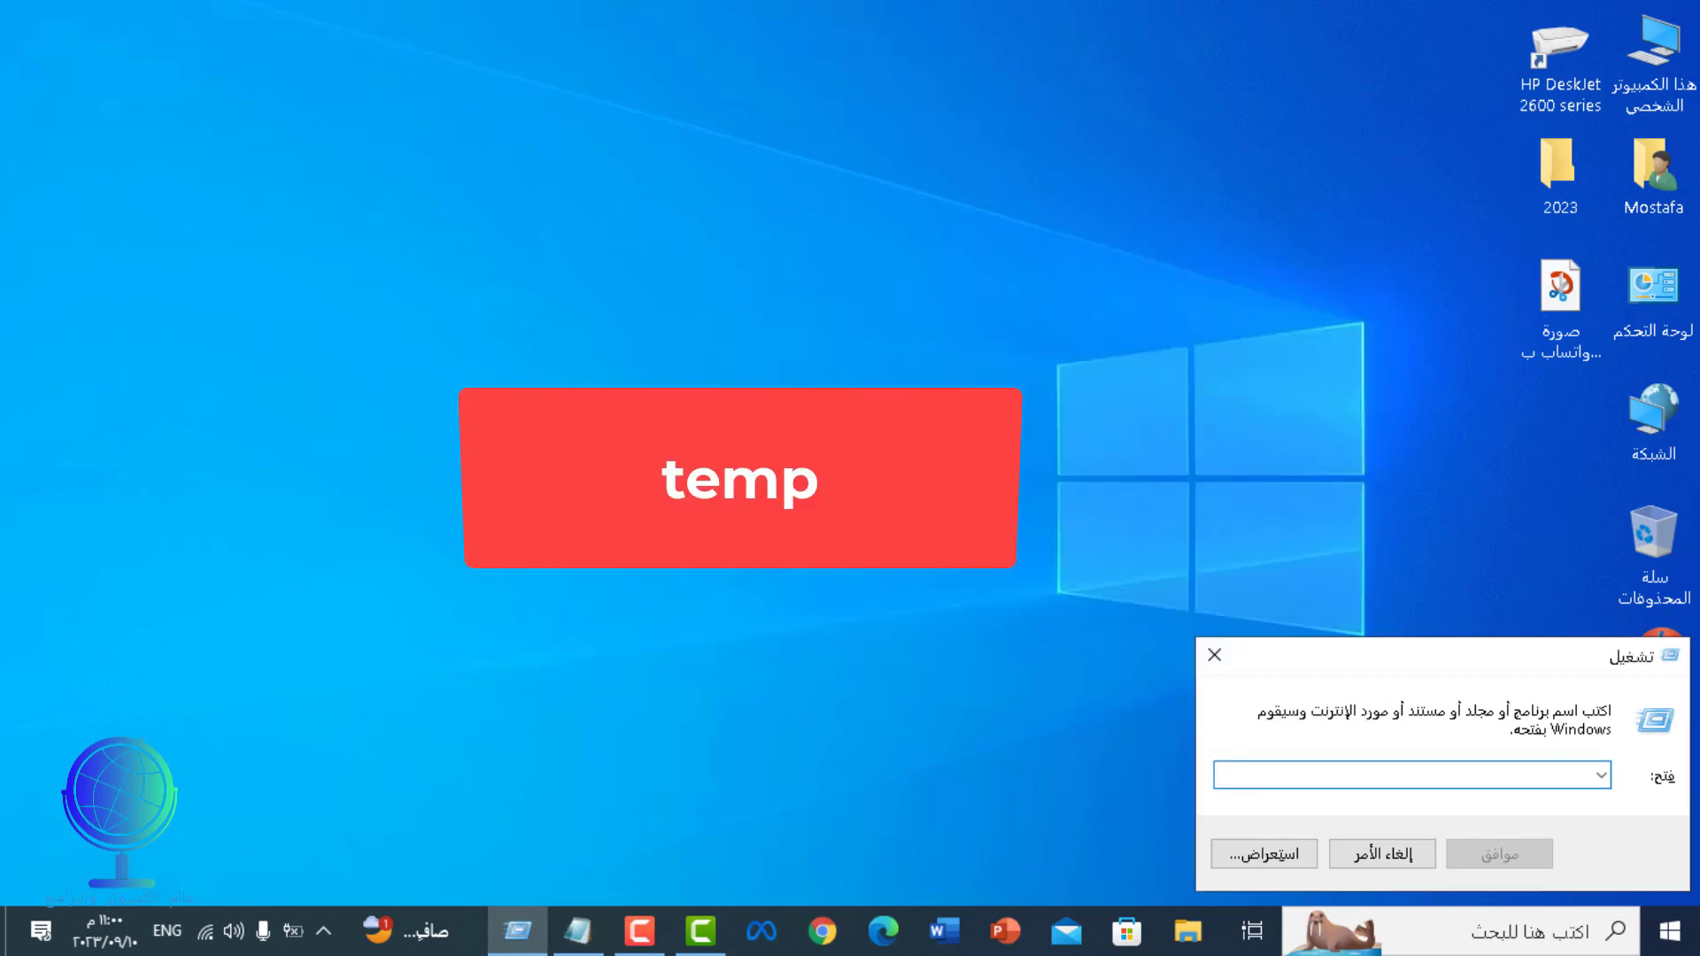
right_click(1226, 774)
left_click(1151, 536)
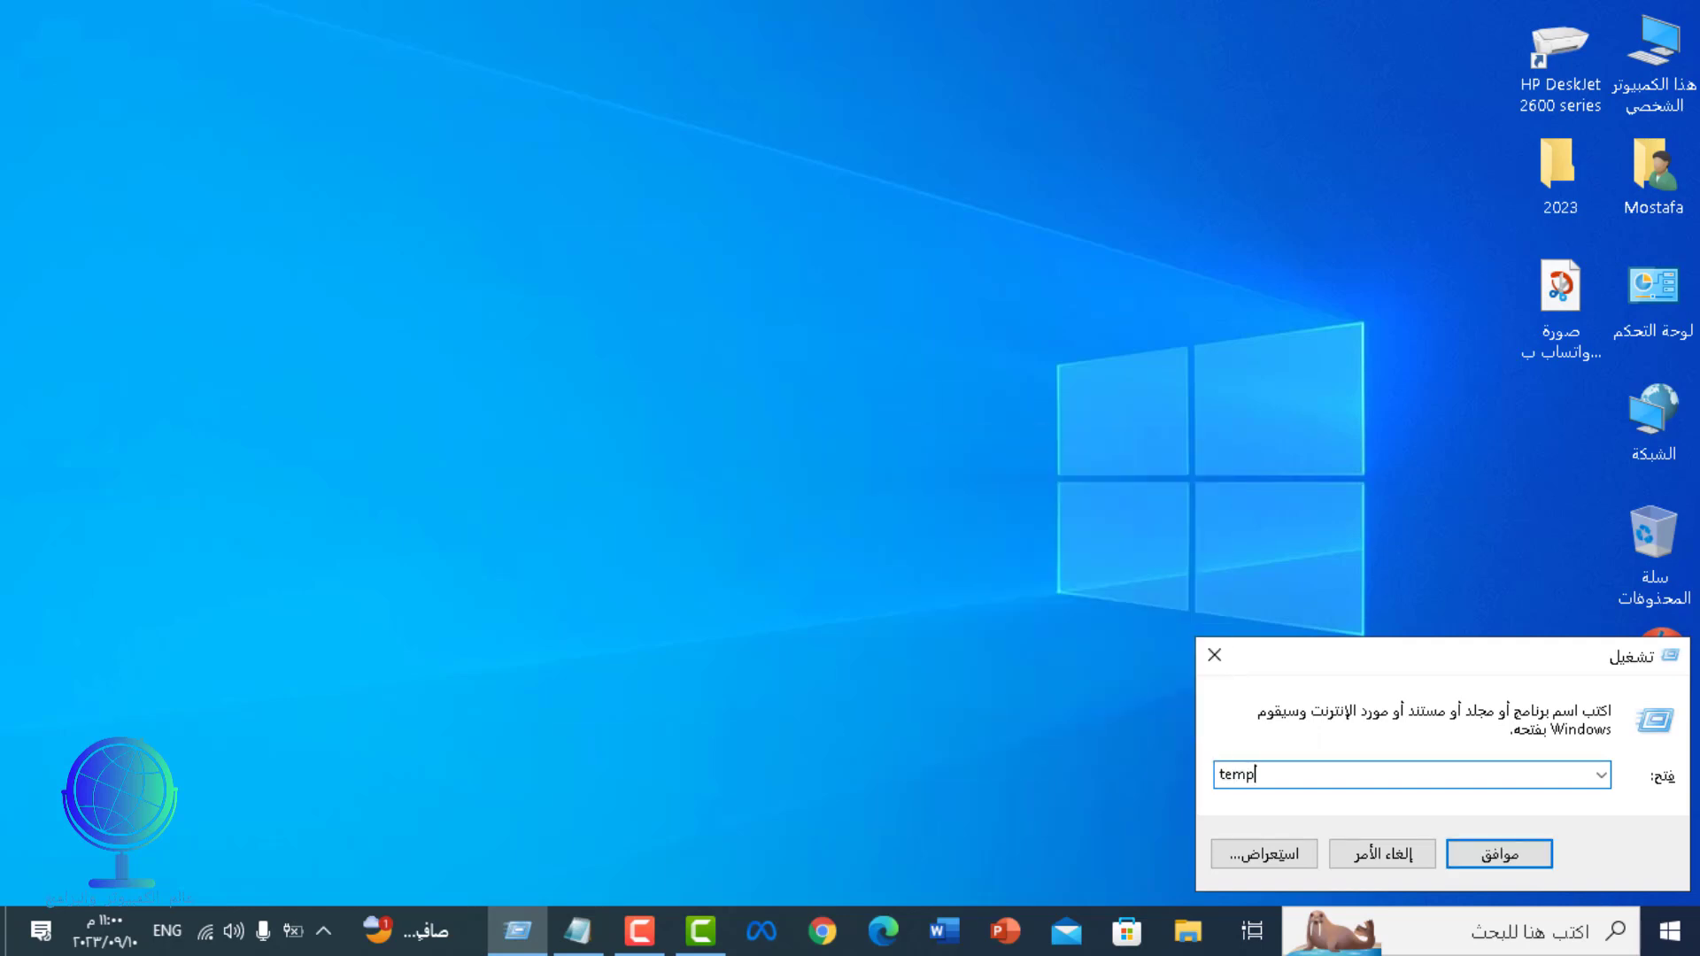
key("Return")
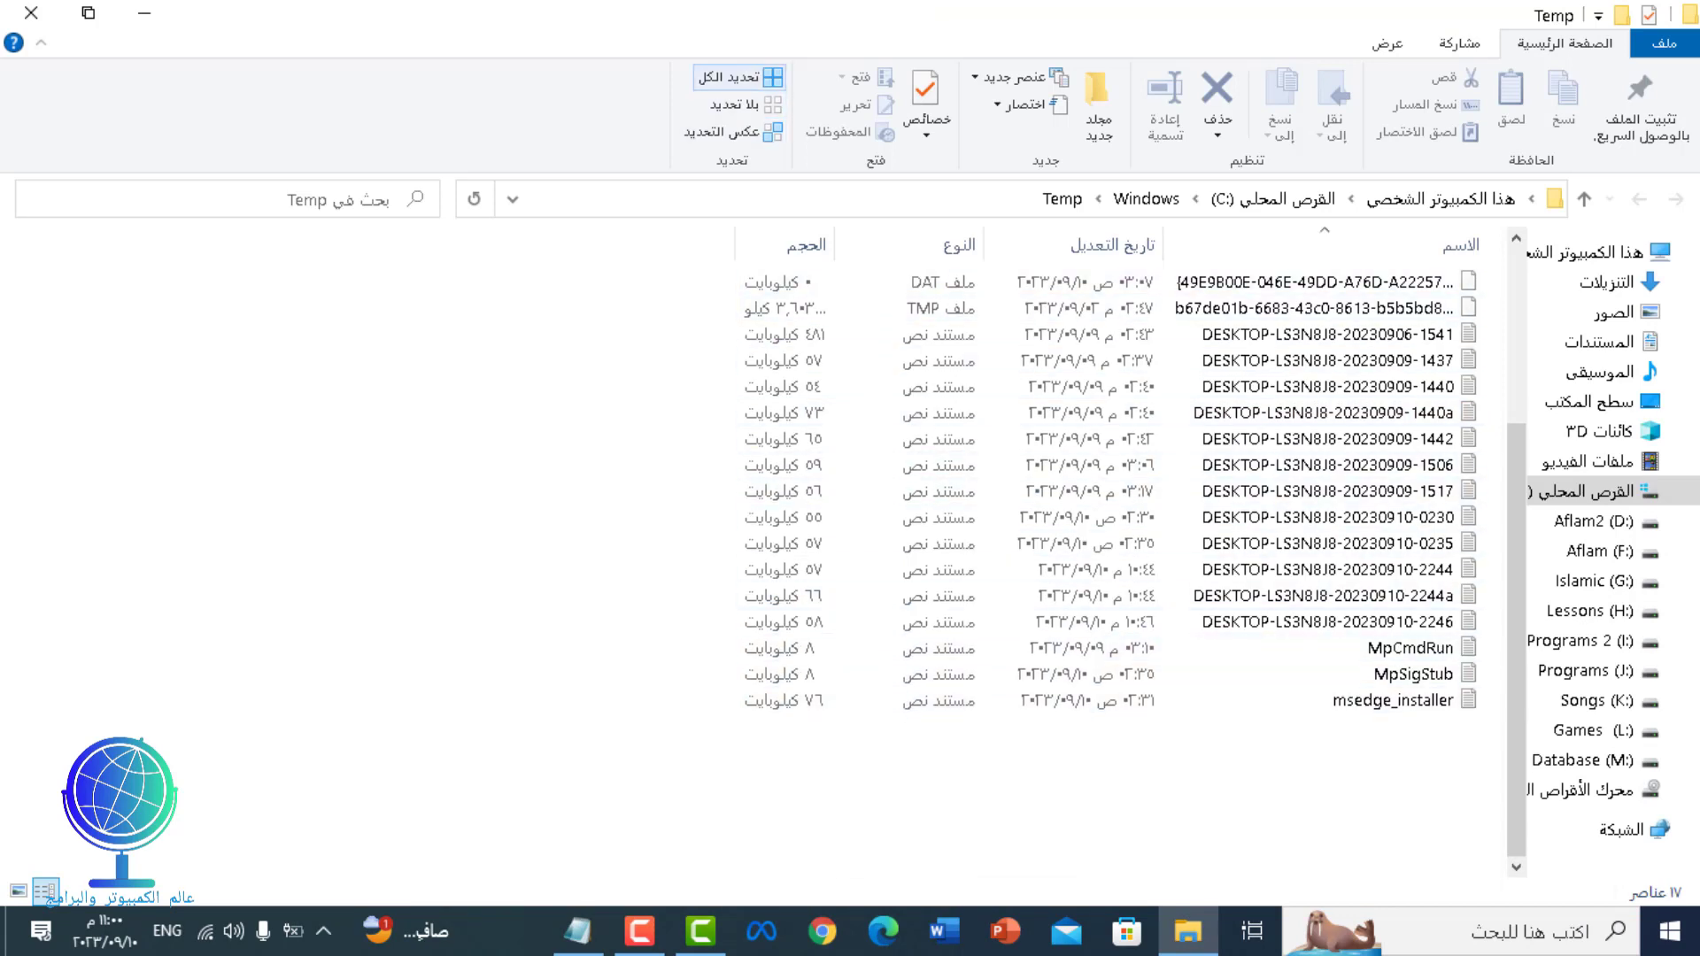
Permanently delete all files in the Windows Temp folder, skipping the files in use for all current items, and close the folder window
left_click(739, 78)
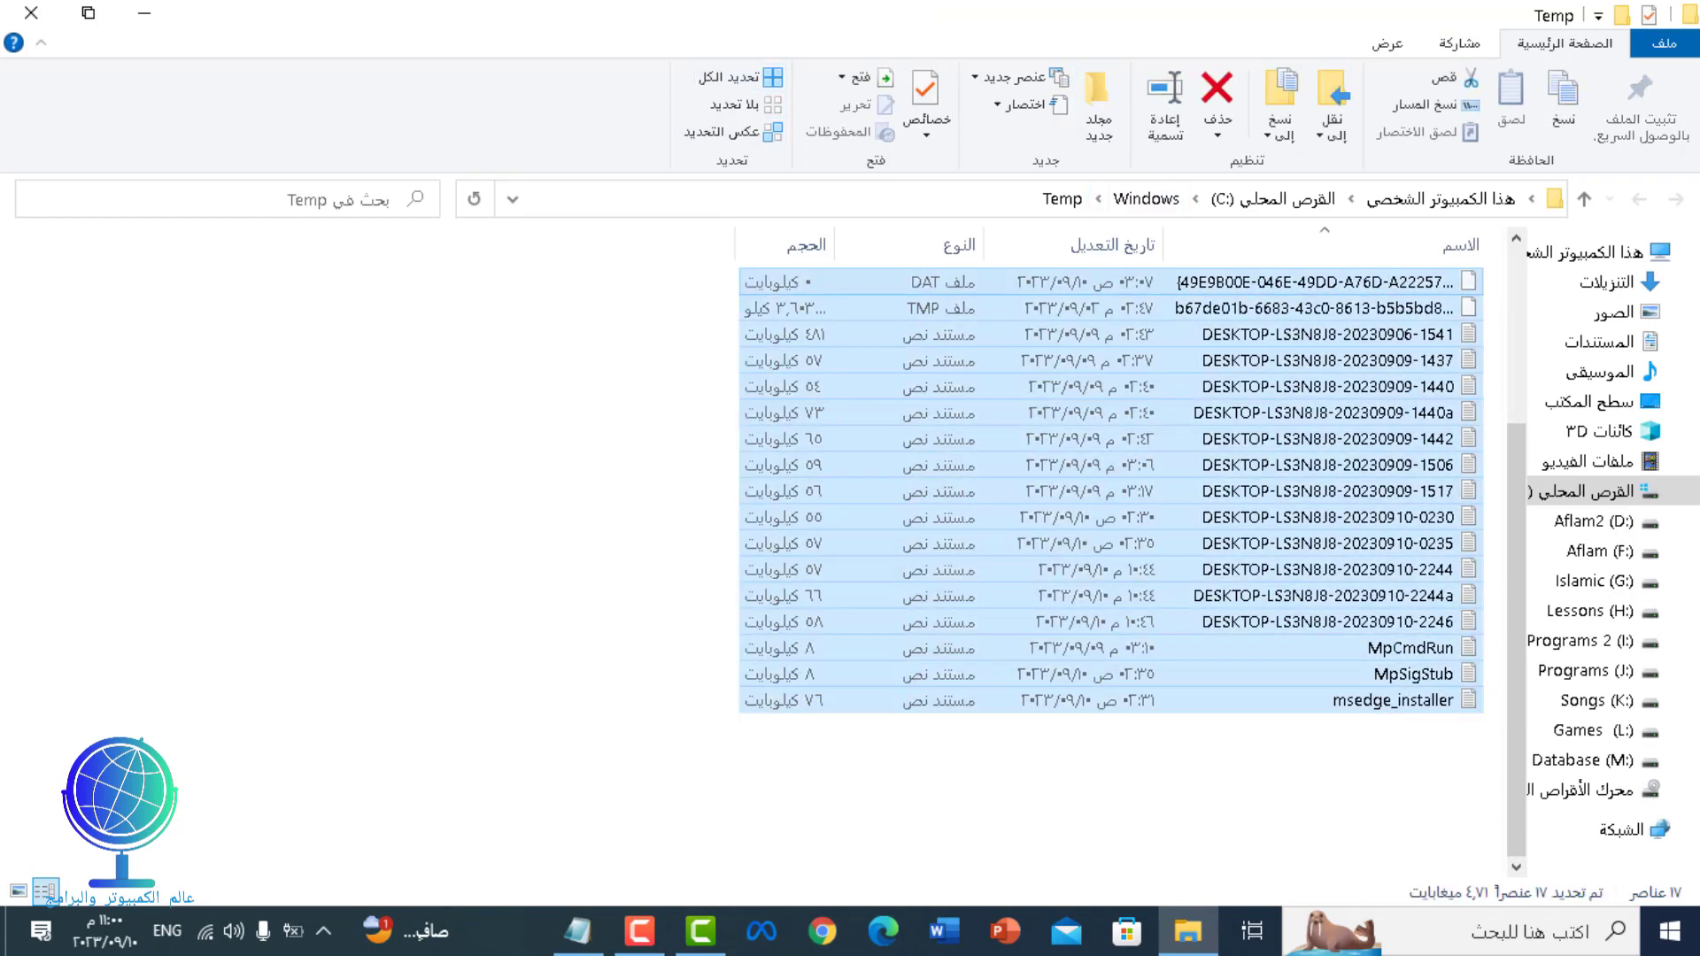
left_click(1217, 133)
left_click(1144, 188)
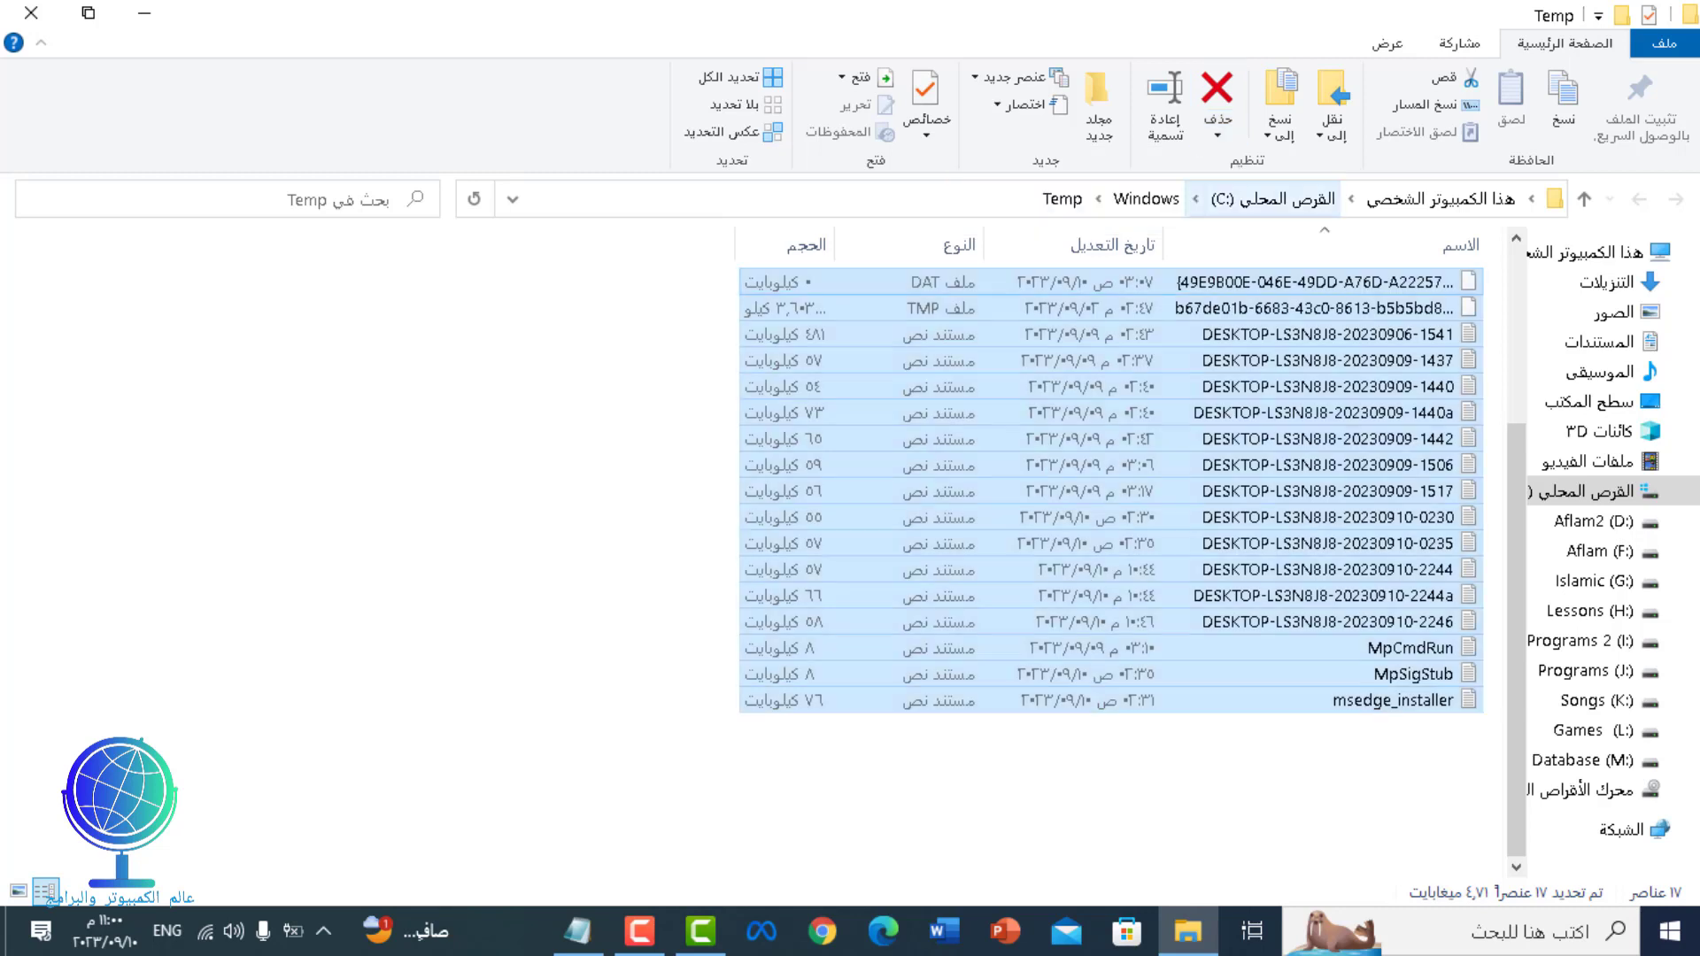
left_click(750, 486)
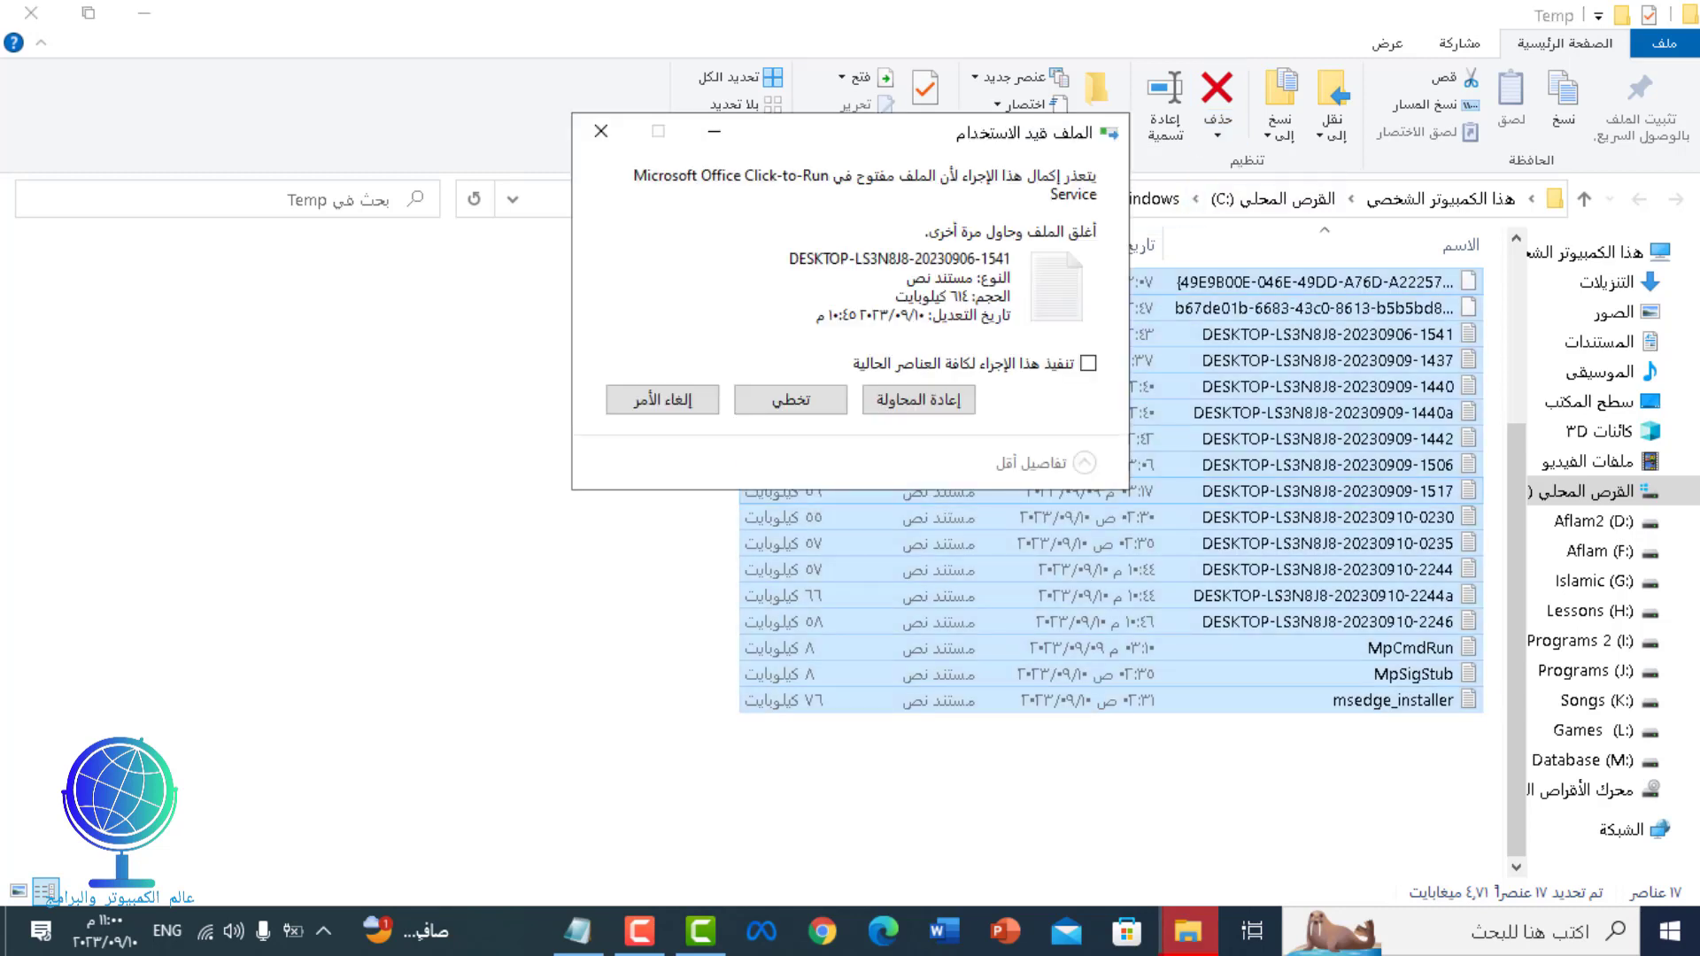
left_click(1088, 364)
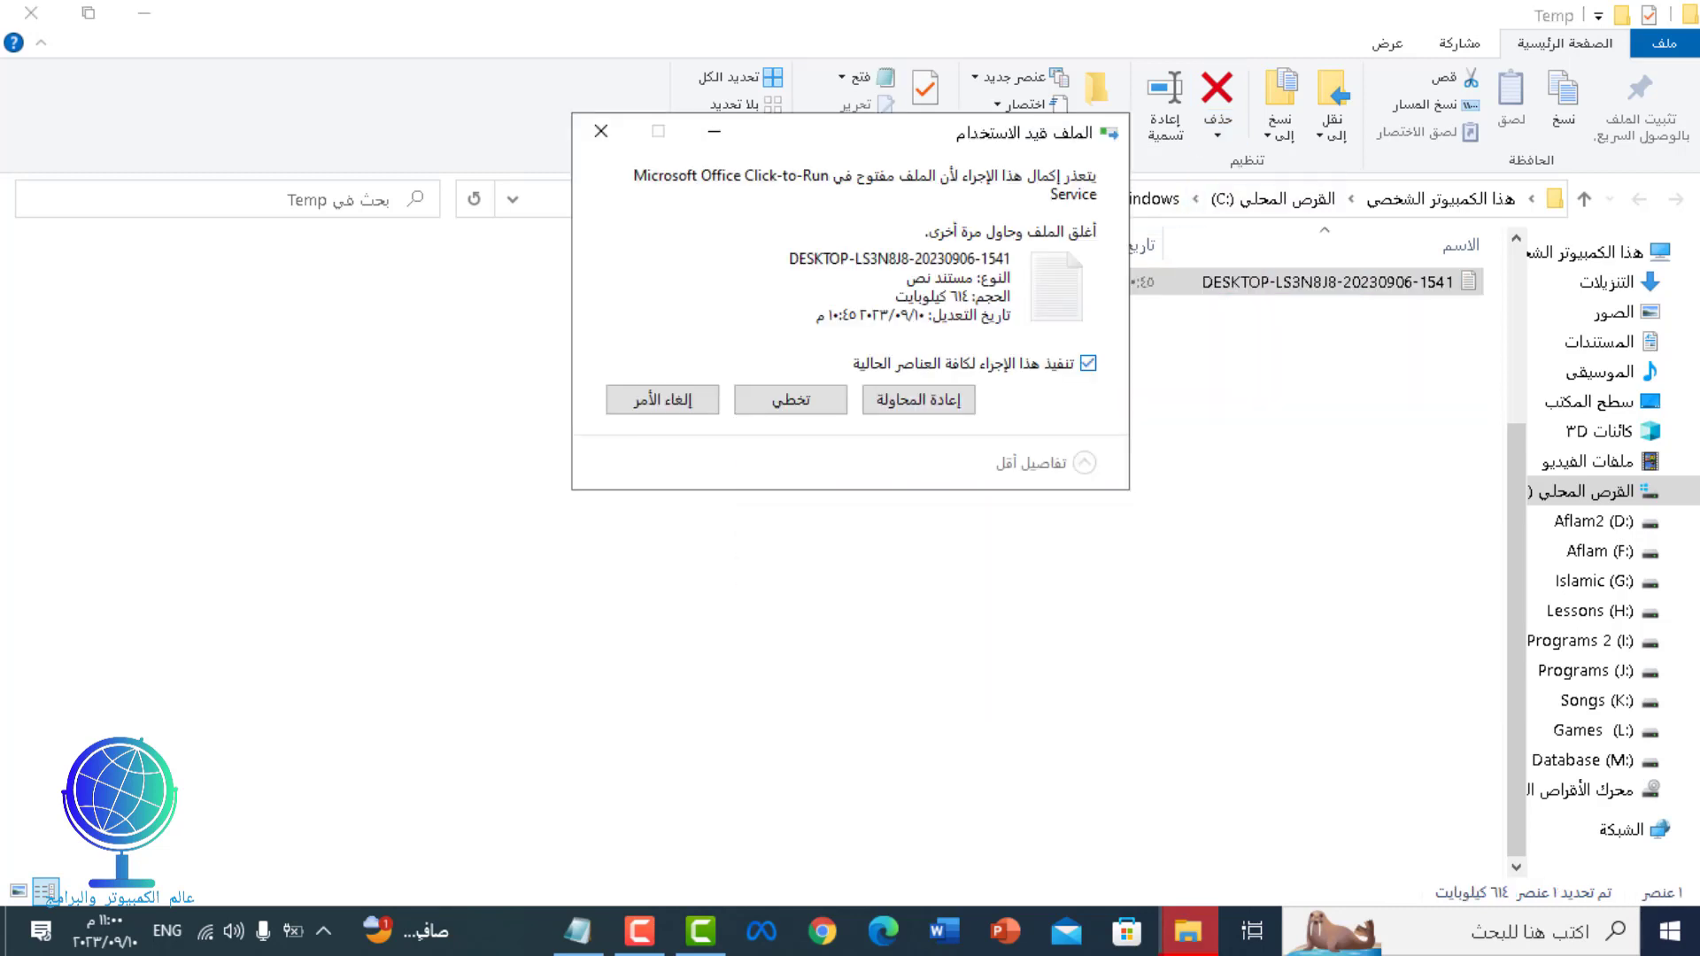
left_click(791, 399)
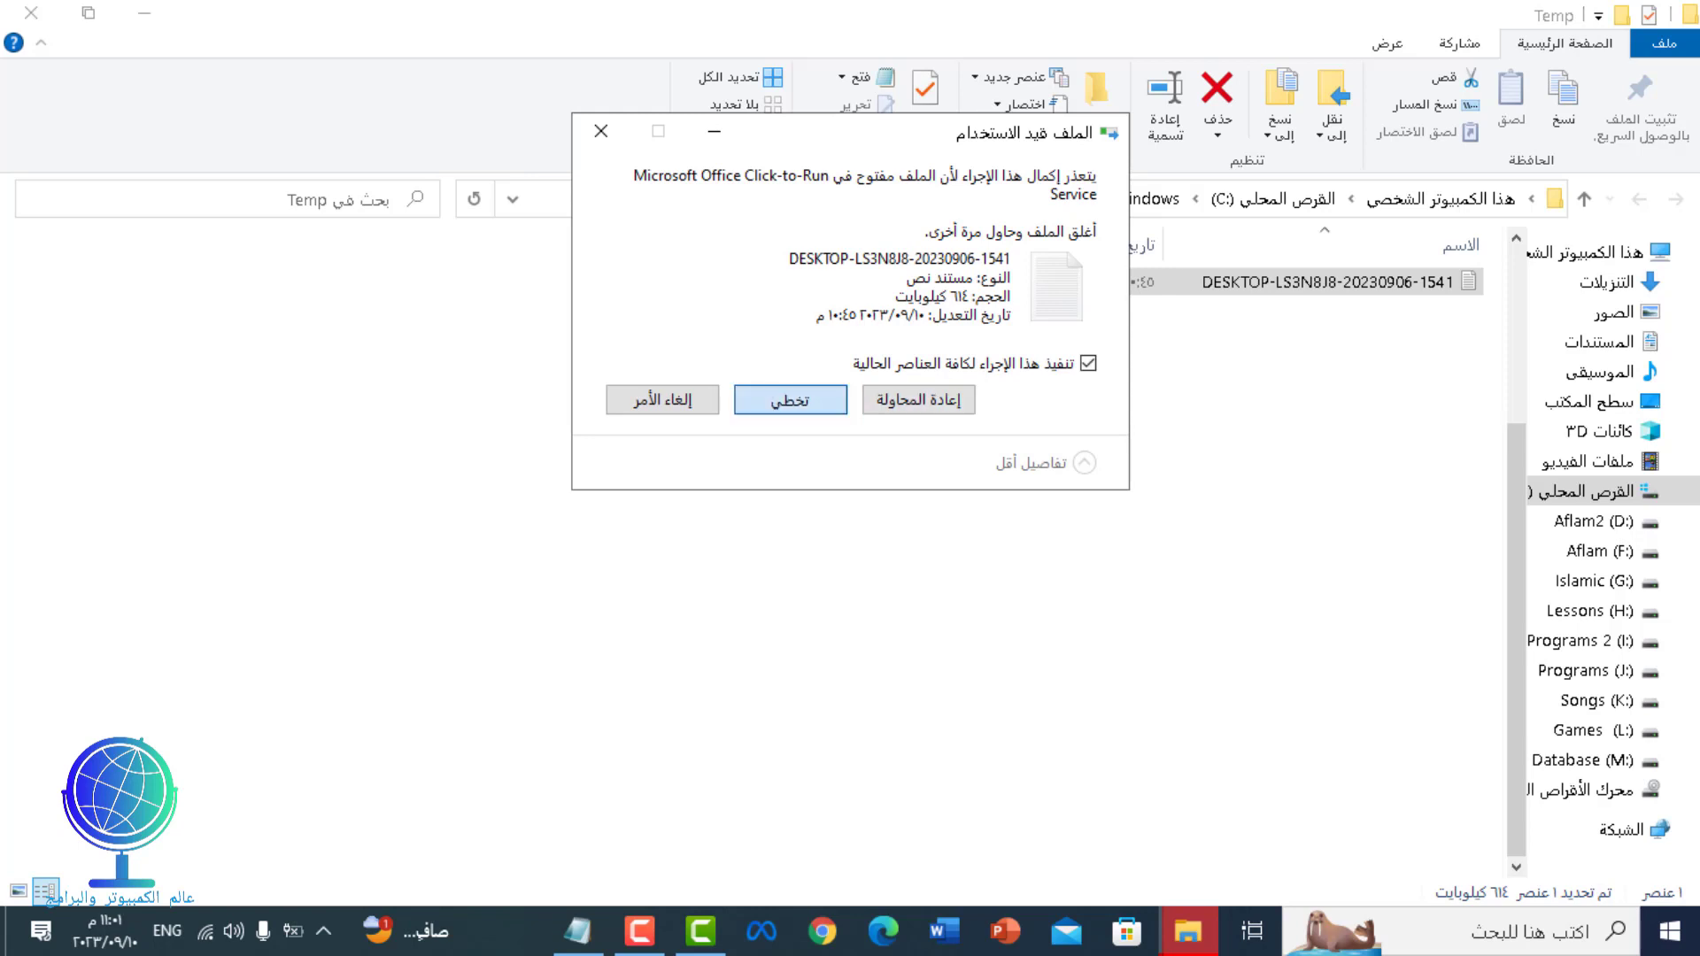
left_click(31, 12)
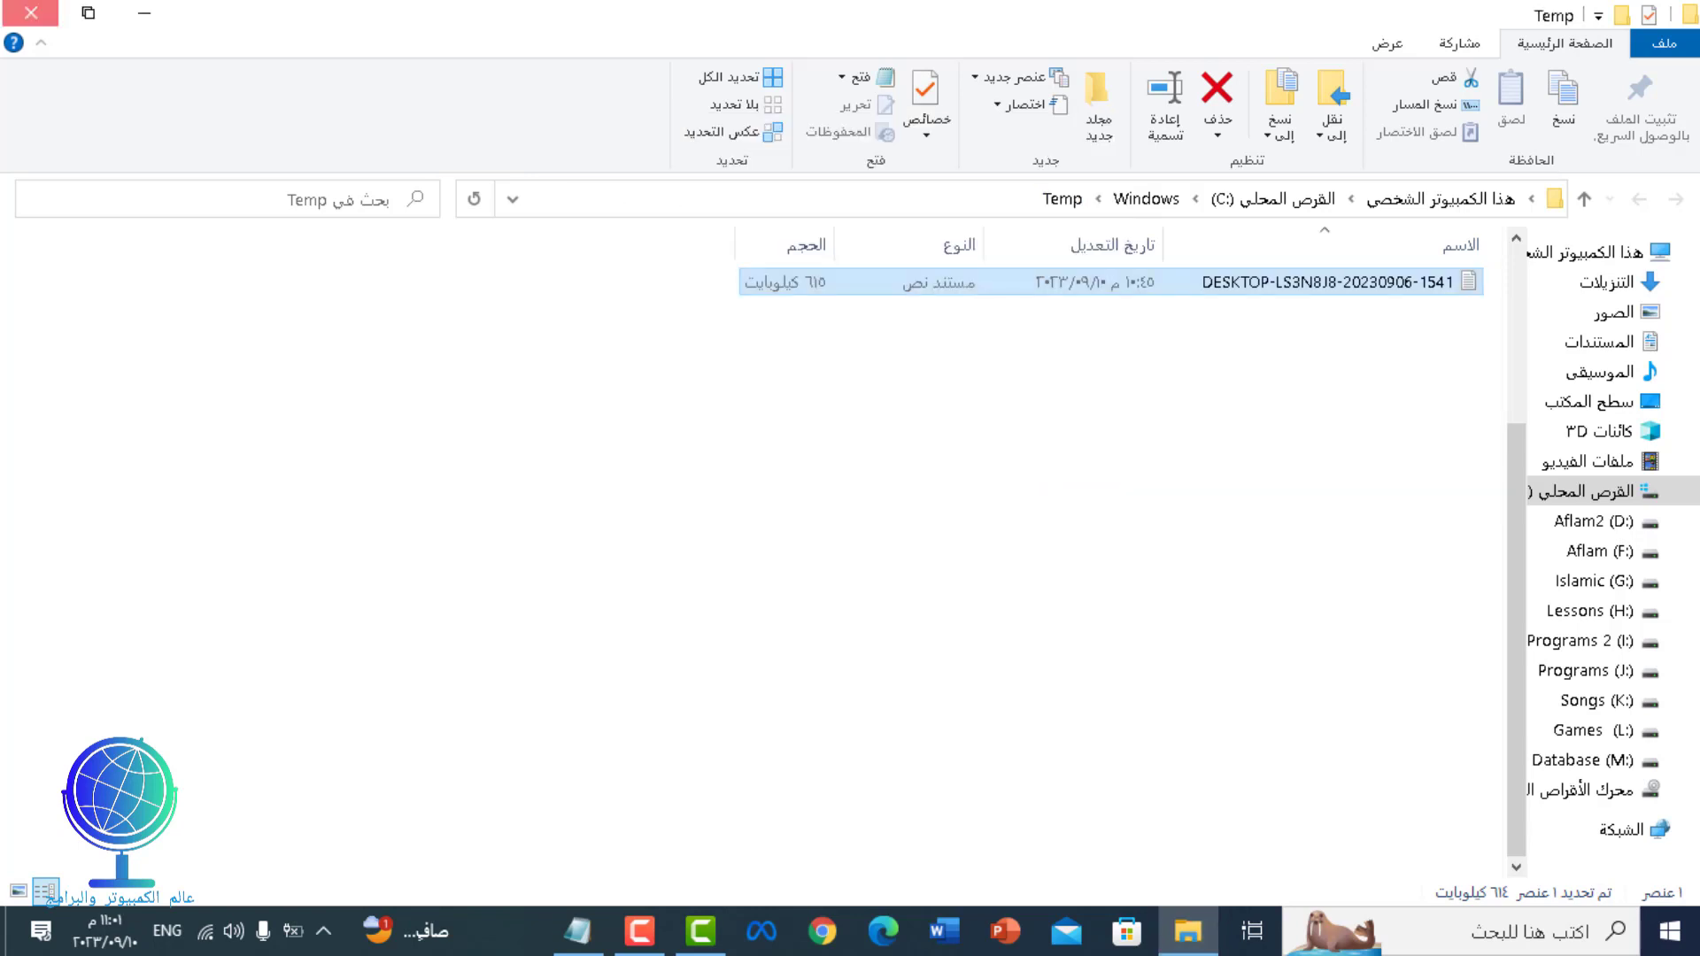
Copy the command recent from the Notepad list of run commands and minimize the list
left_click(578, 931)
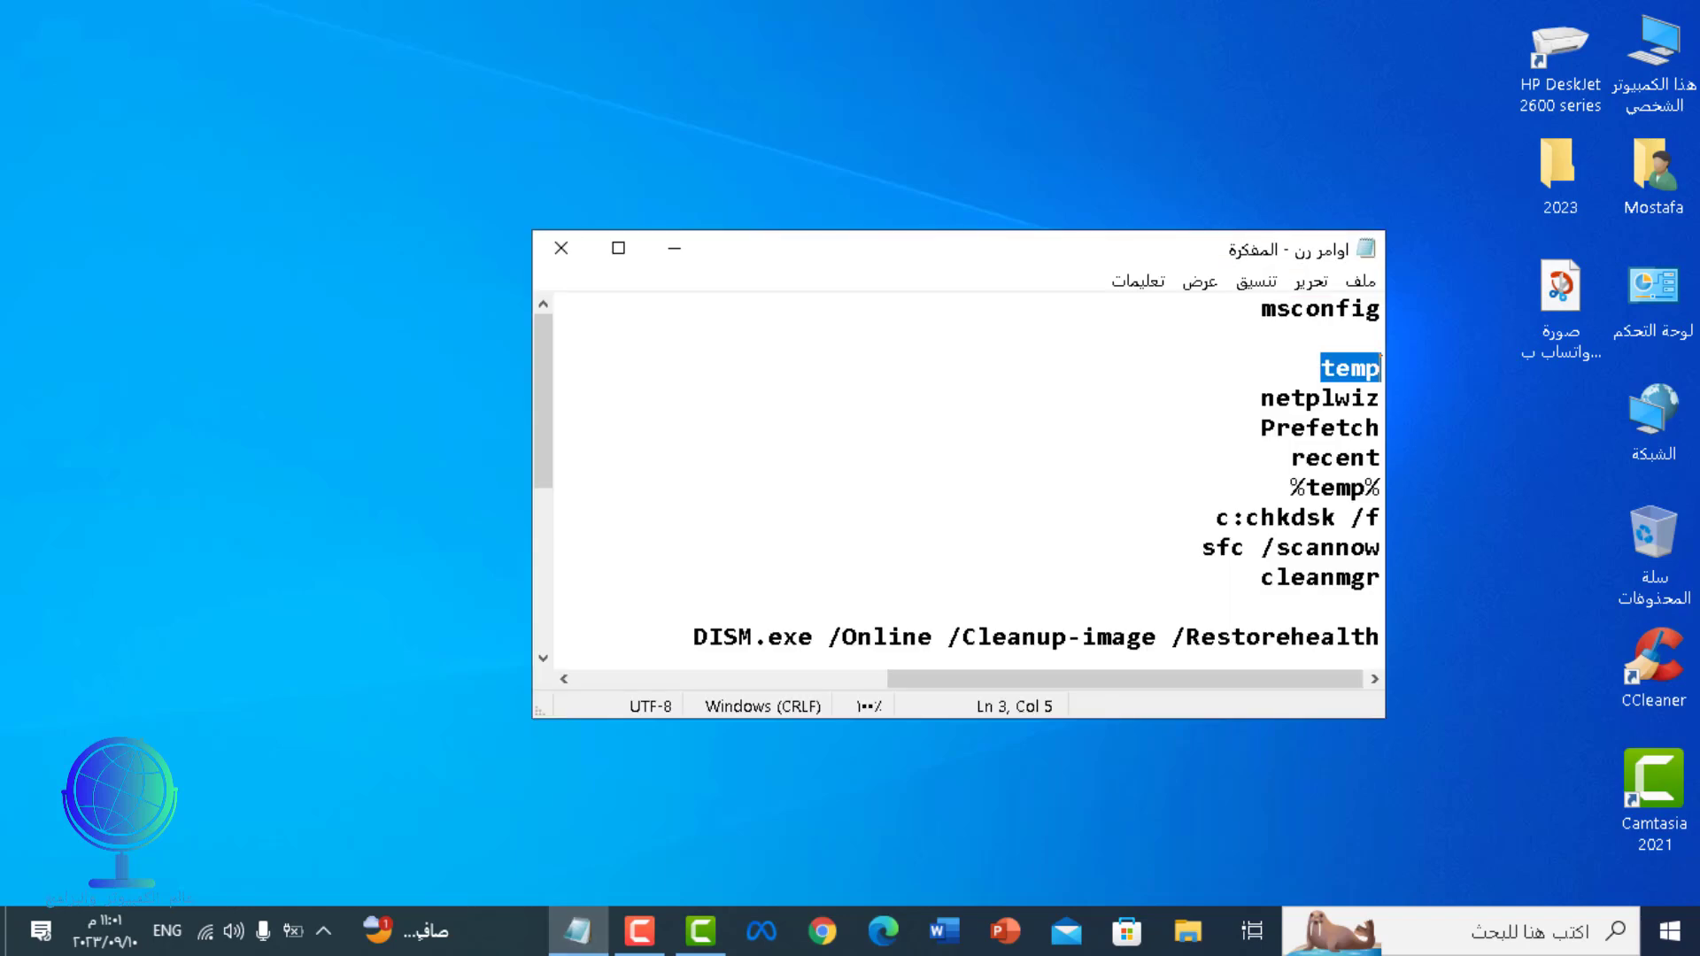
double_click(1378, 457)
right_click(1380, 457)
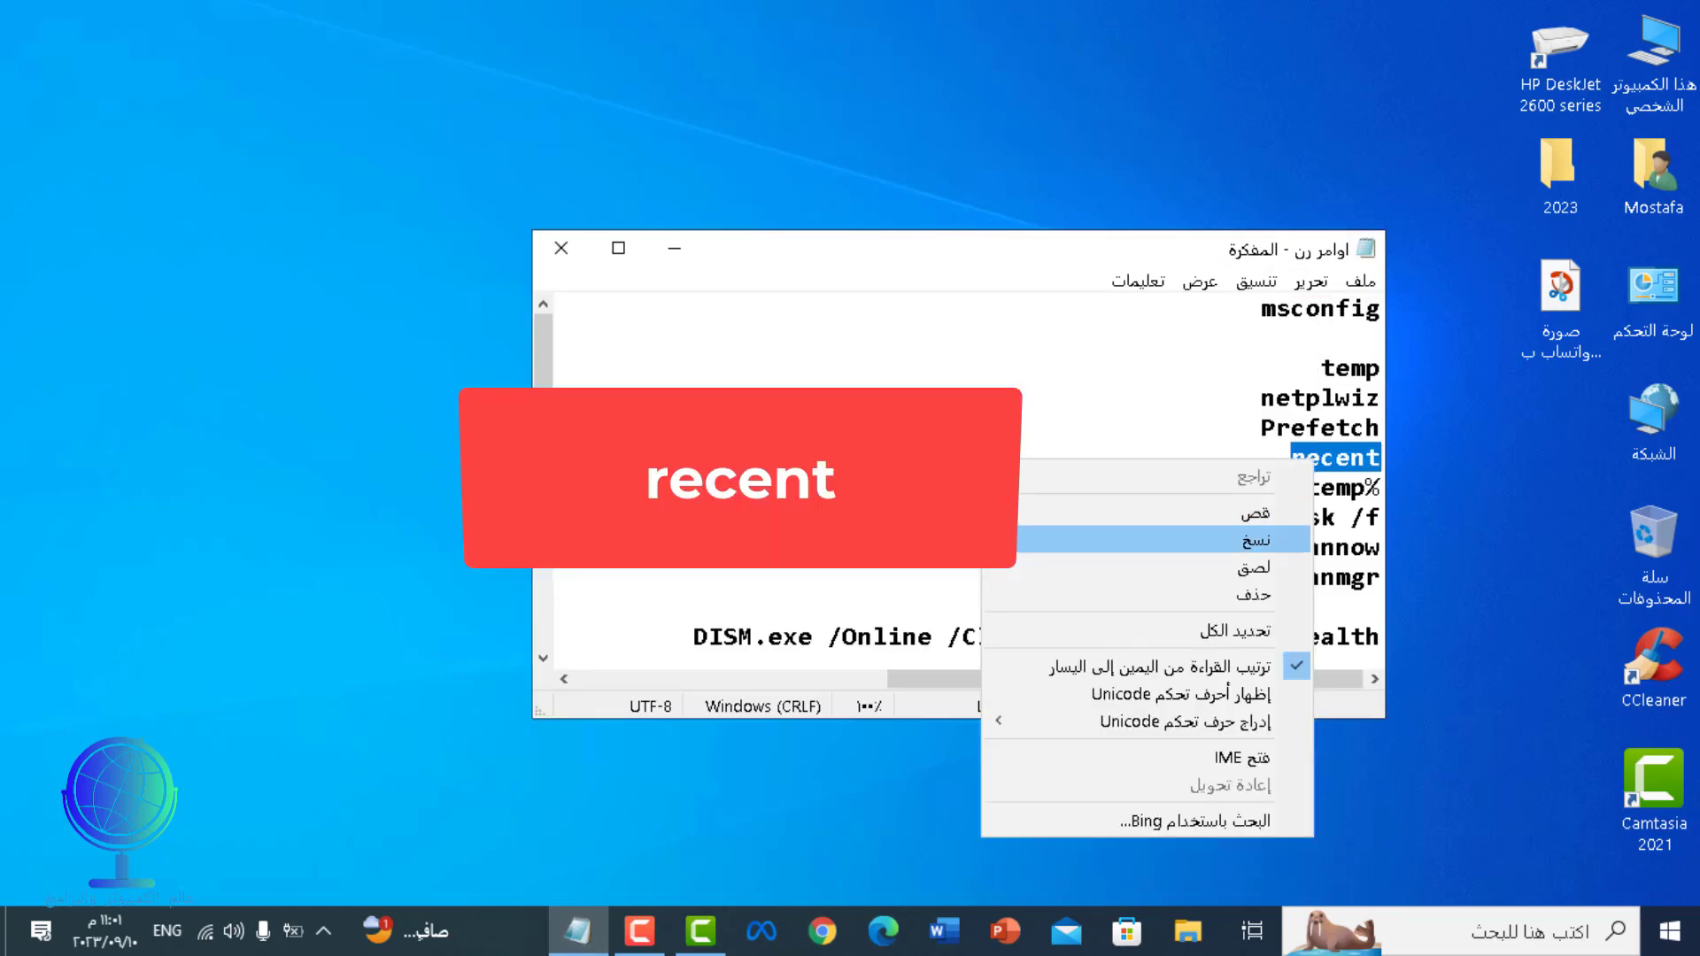
left_click(1151, 540)
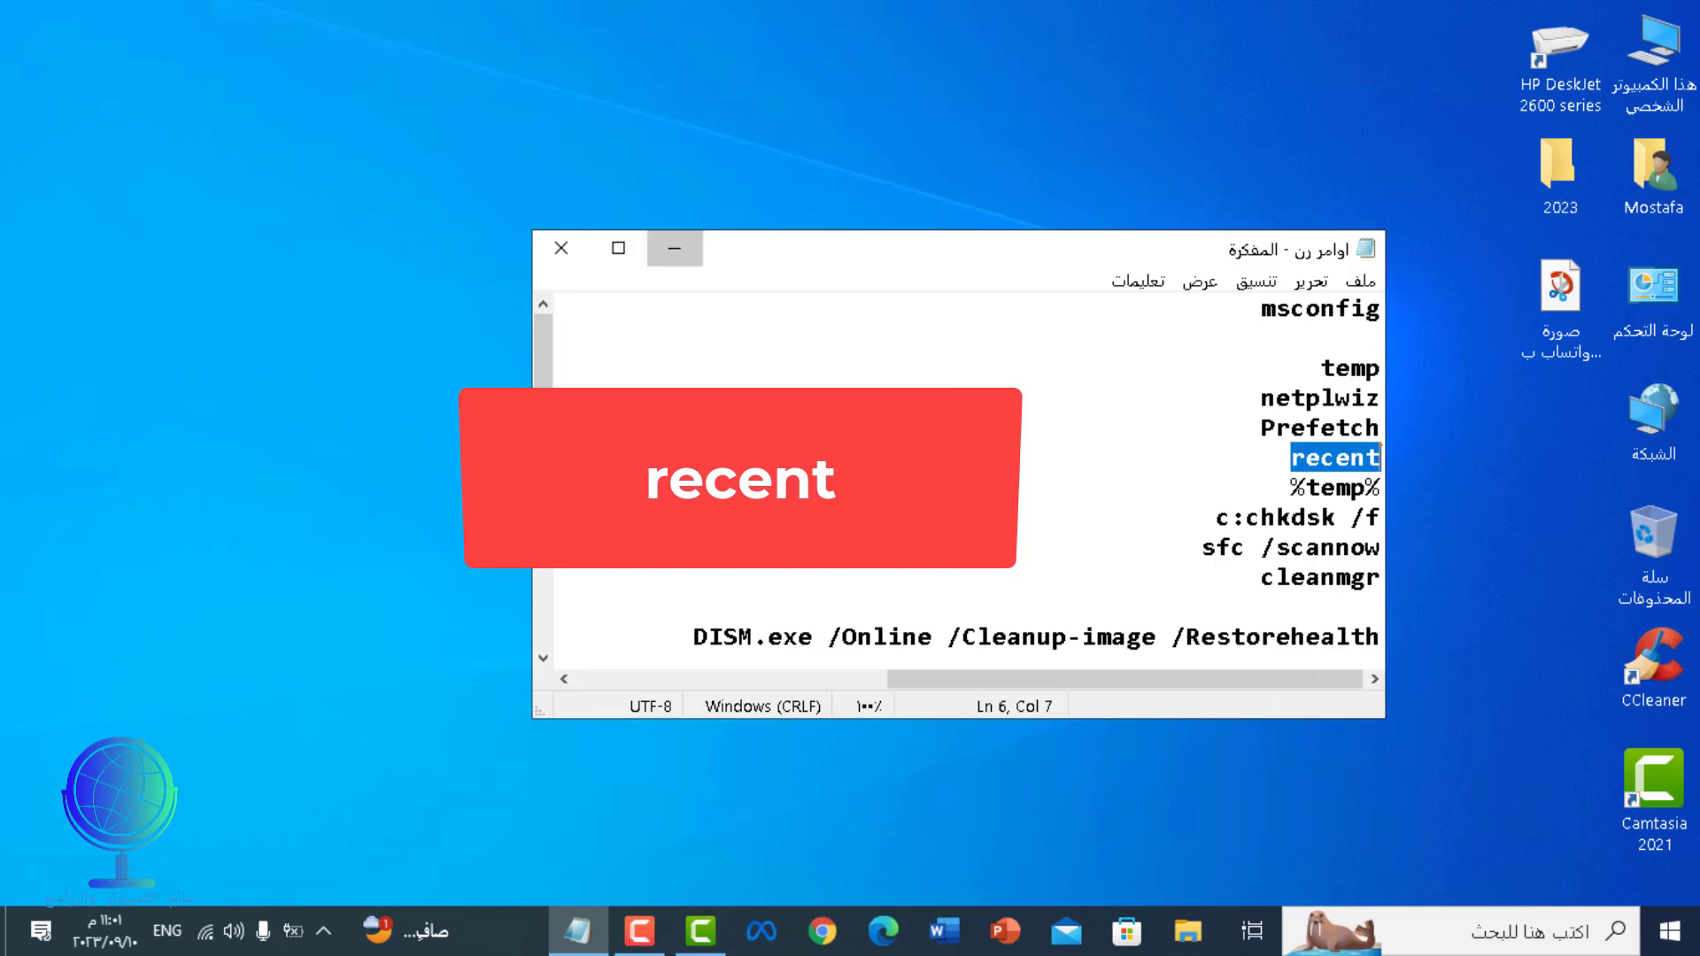
left_click(674, 248)
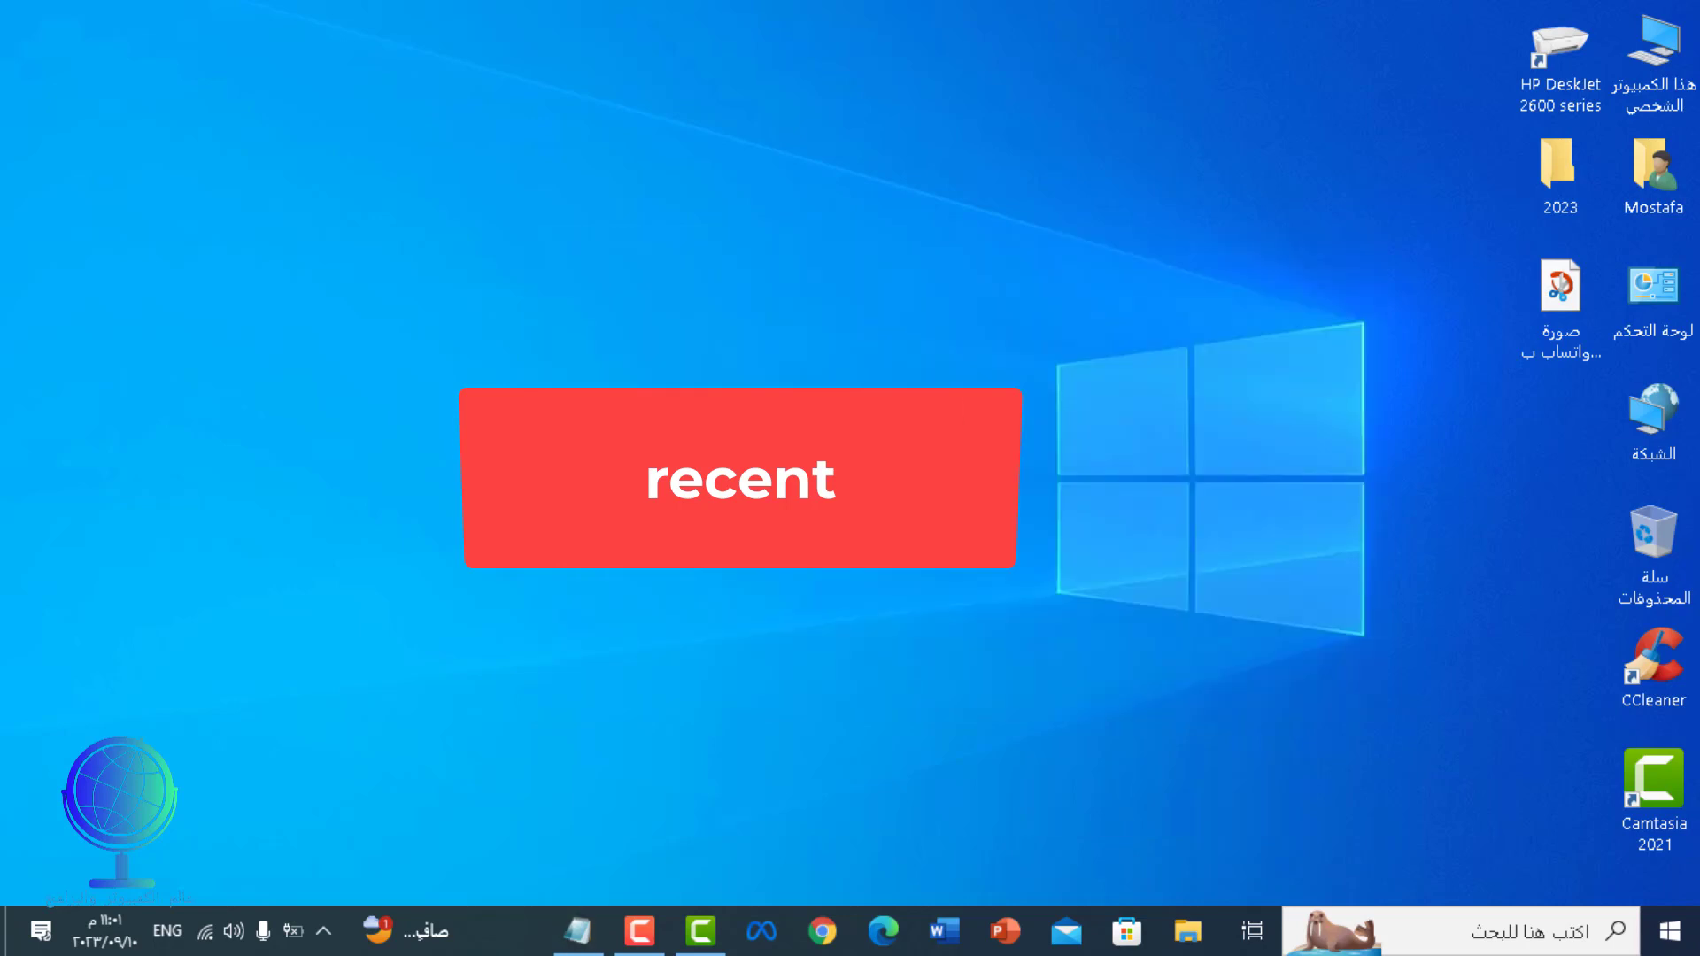
Open the Recent folder by running the copied command recent in place of the previous entry
key("super+r")
key("BackSpace")
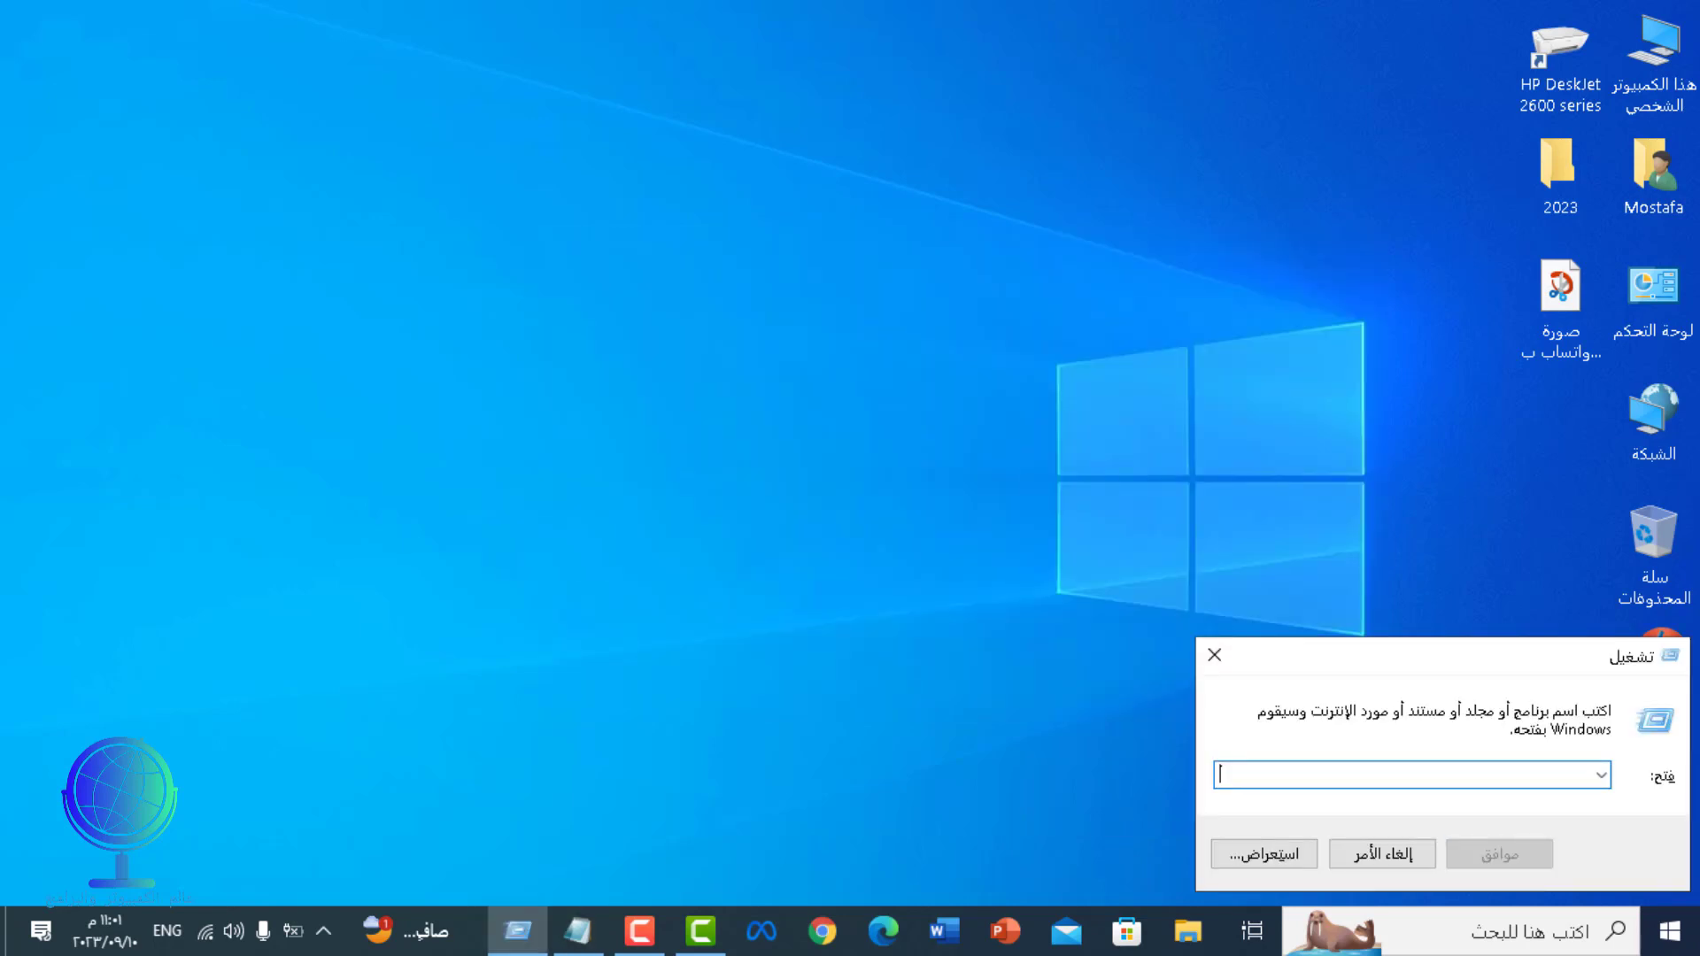
right_click(1292, 779)
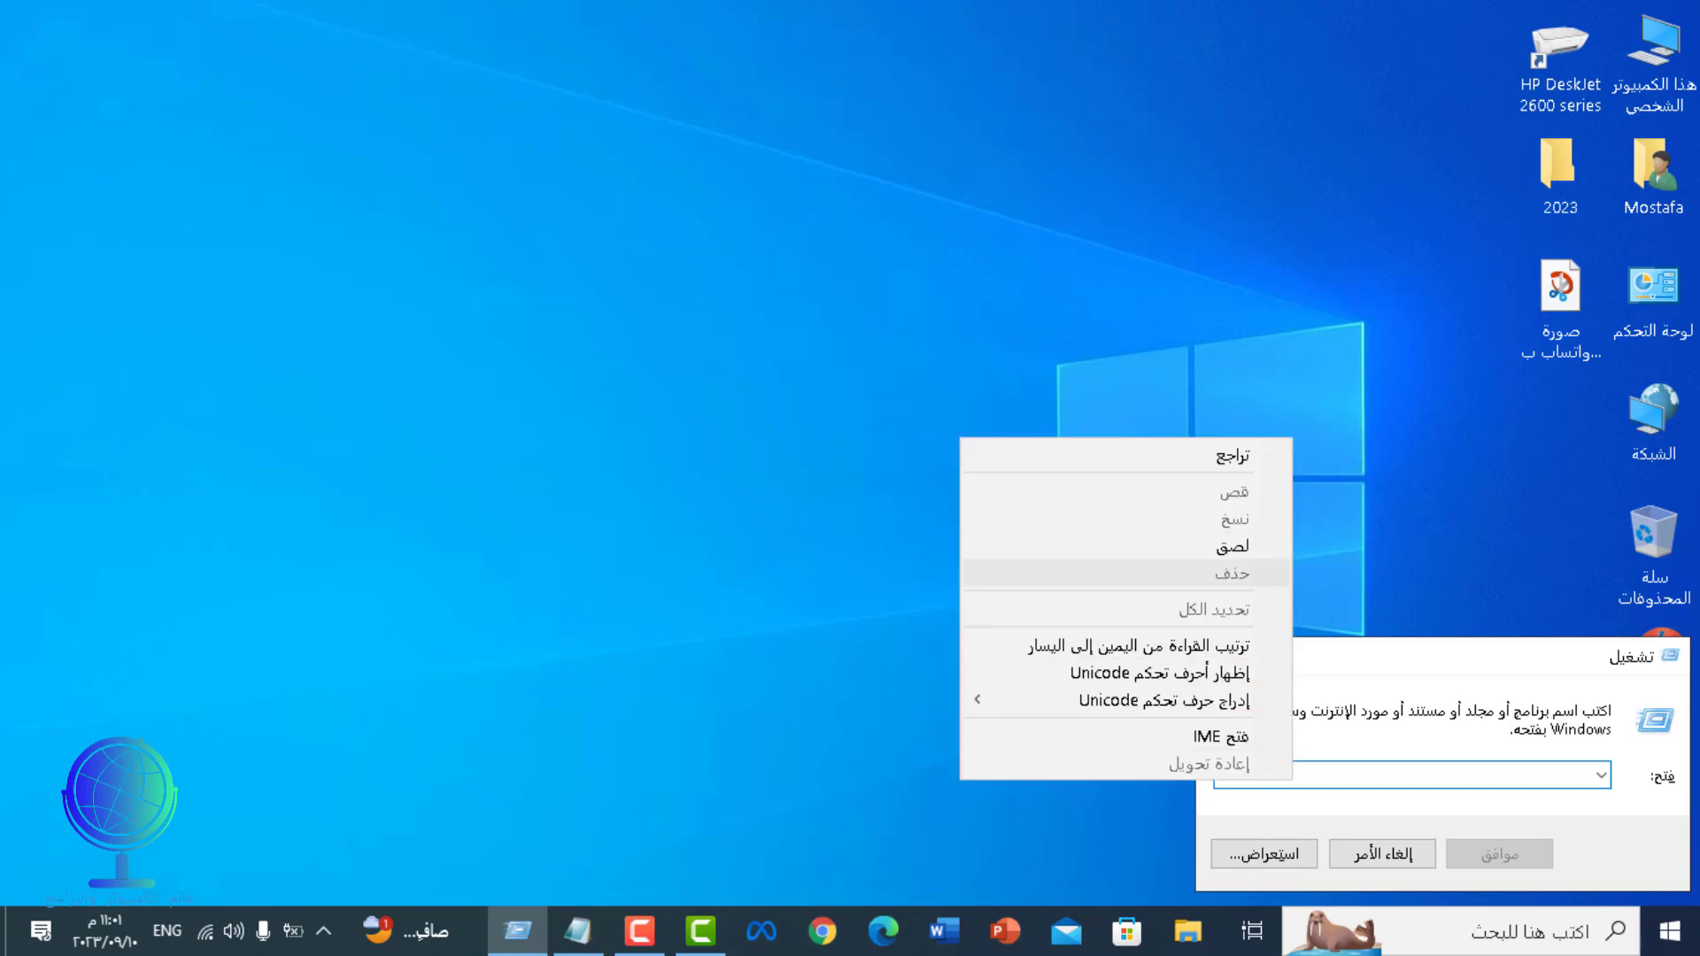
left_click(1232, 545)
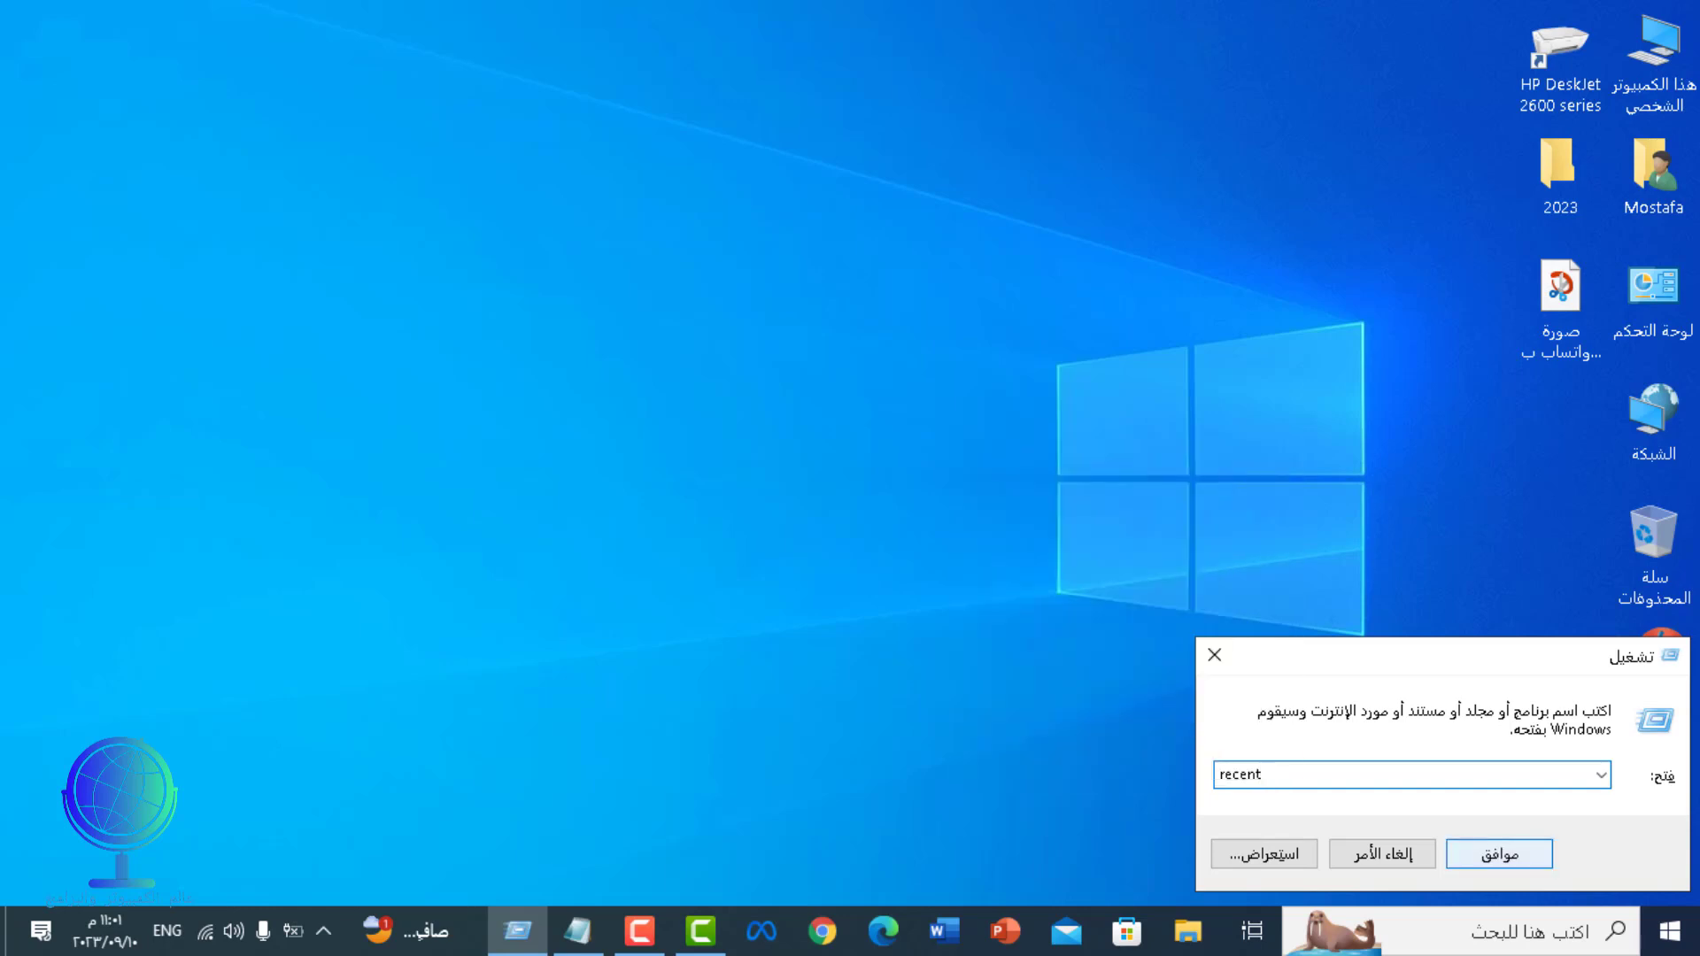
left_click(1499, 853)
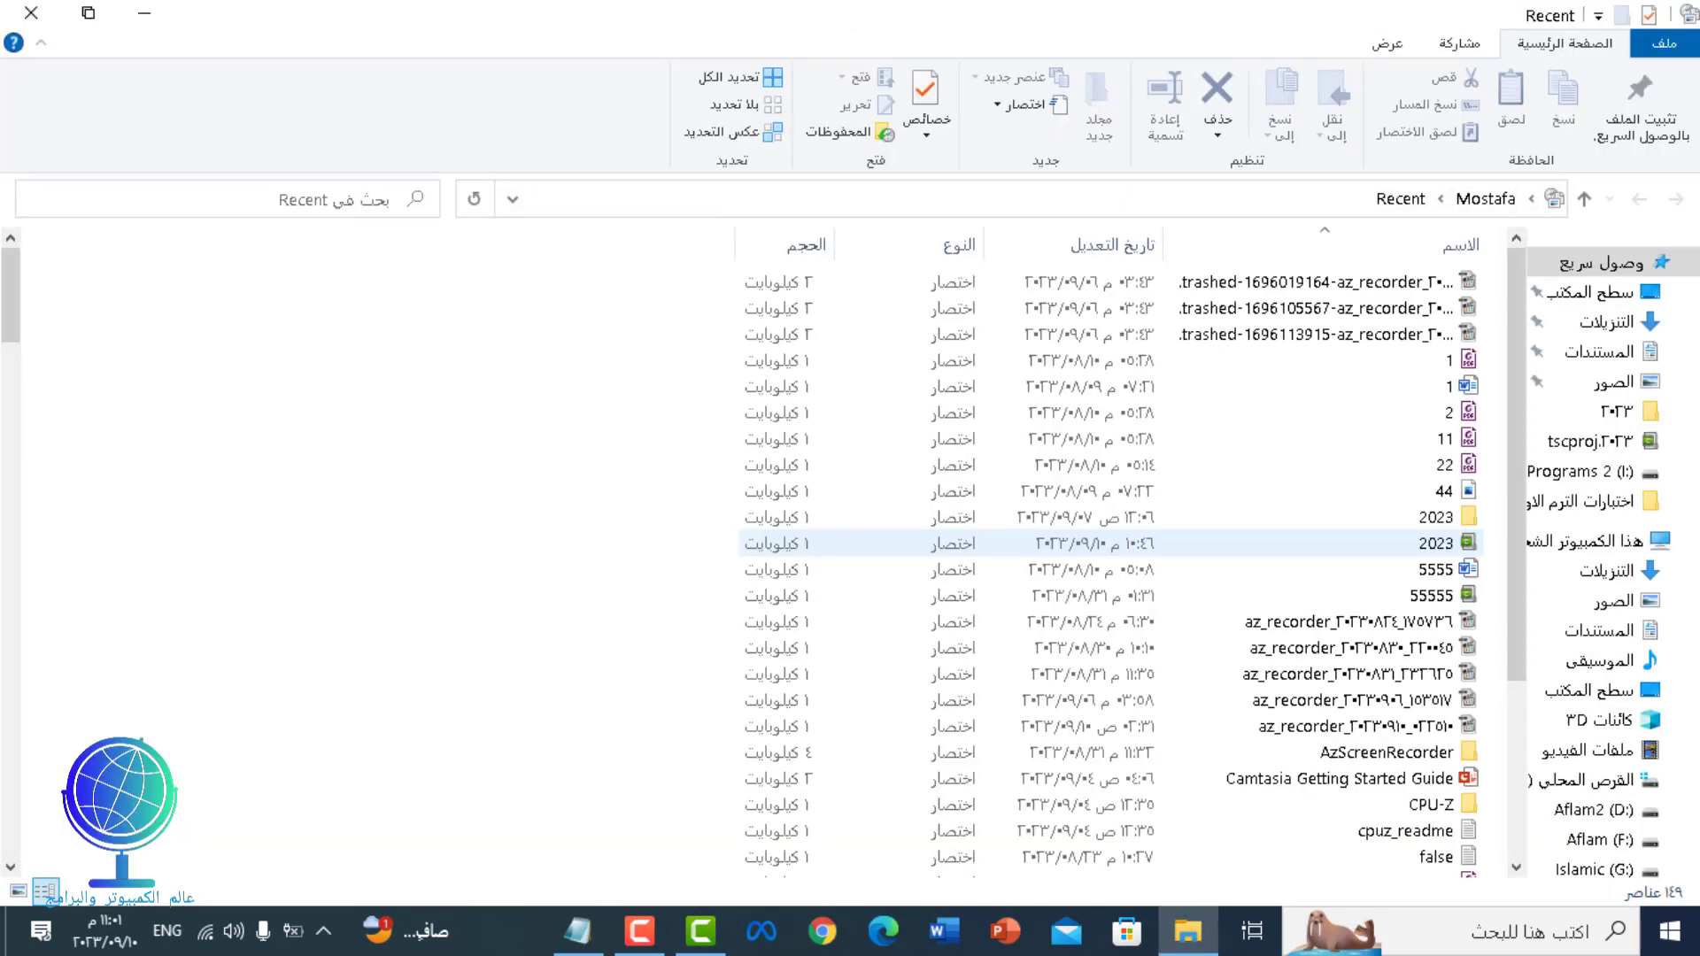
Permanently delete all shortcuts in the Recent folder and close the folder window
scroll(1107, 496, "down", 13)
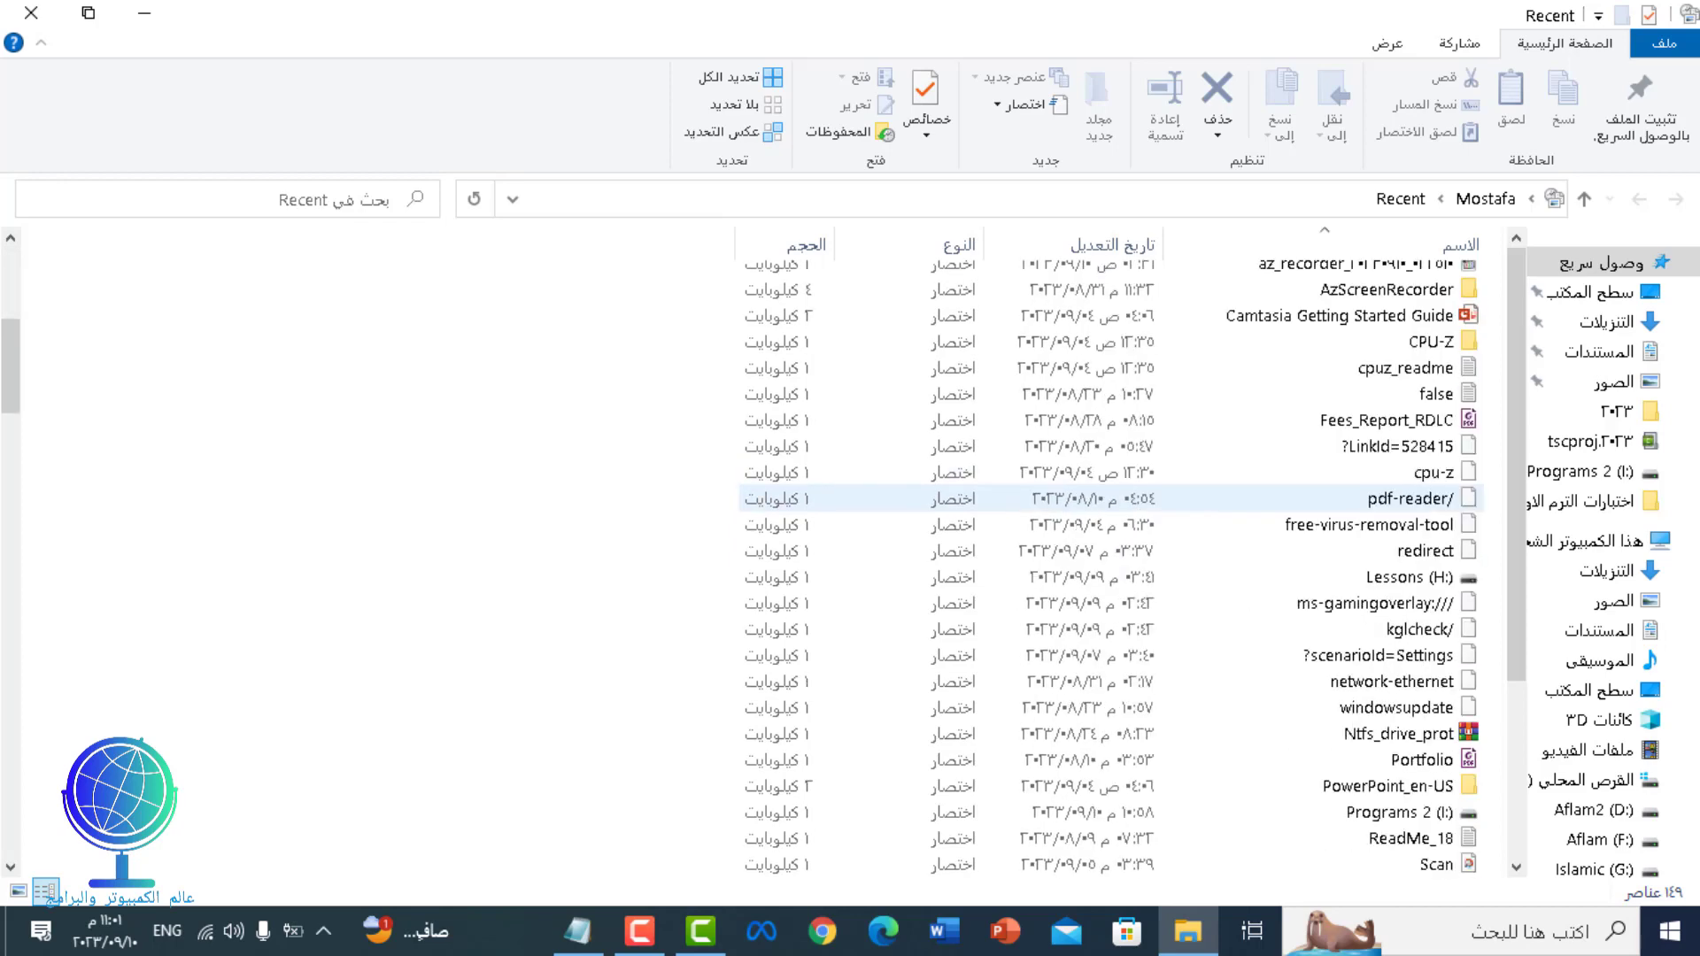
scroll(1106, 496, "up", 13)
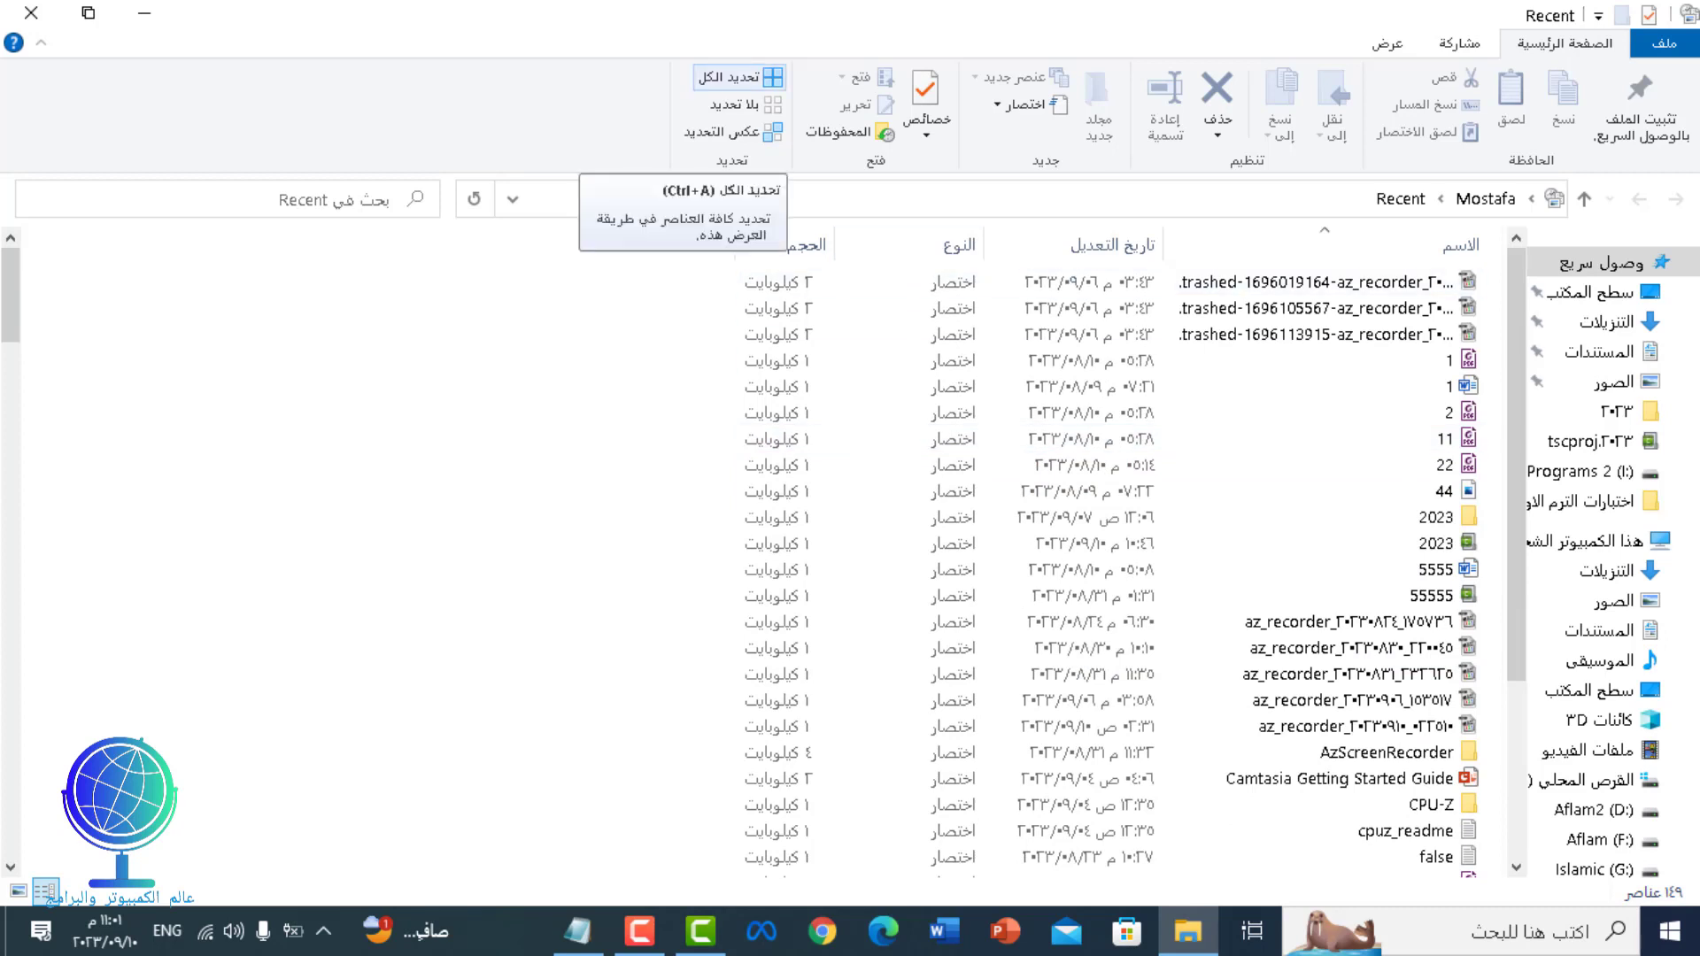
left_click(728, 77)
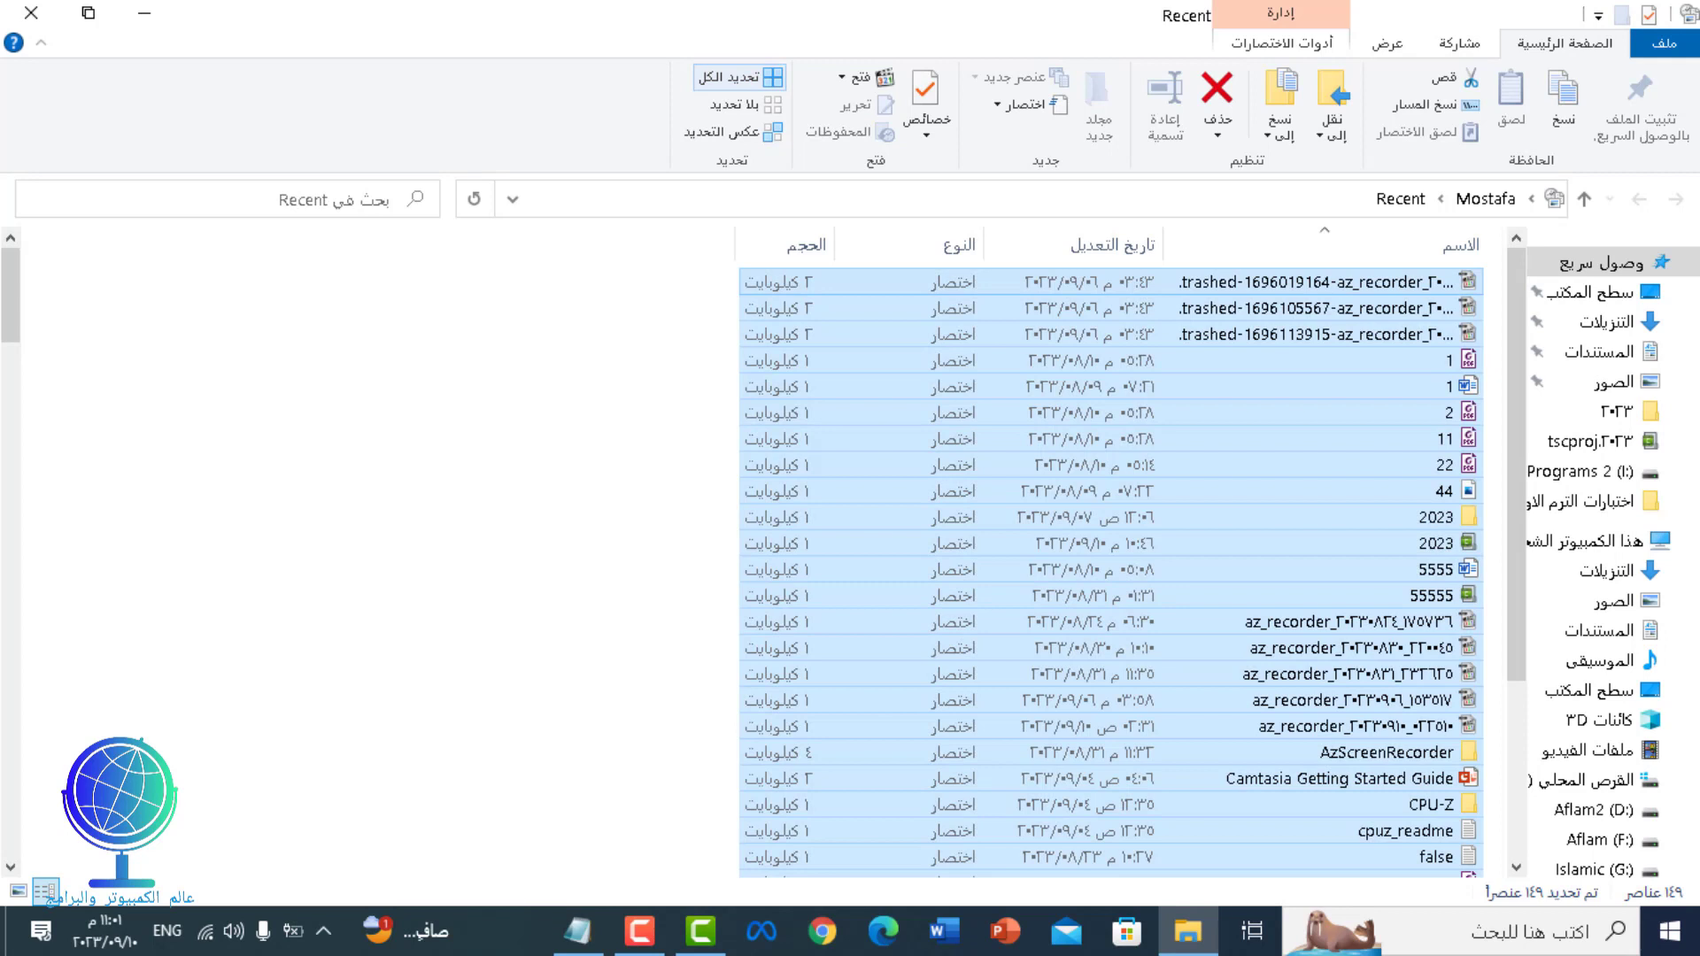
left_click(1218, 133)
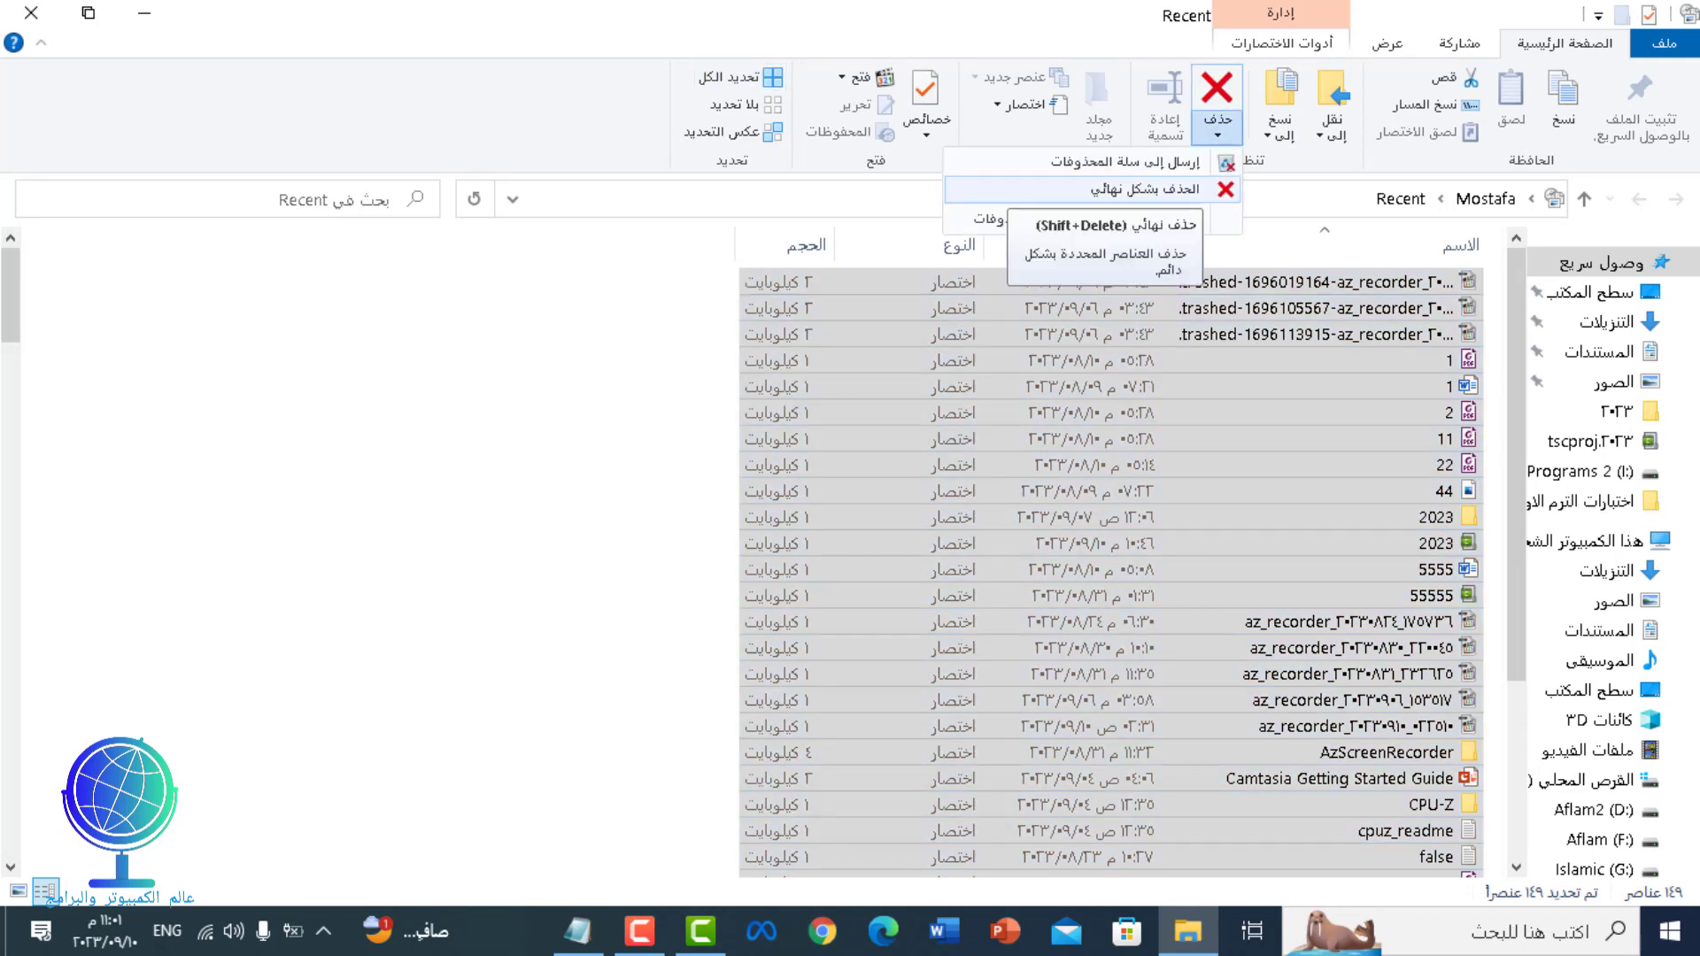
left_click(1142, 189)
key("Return")
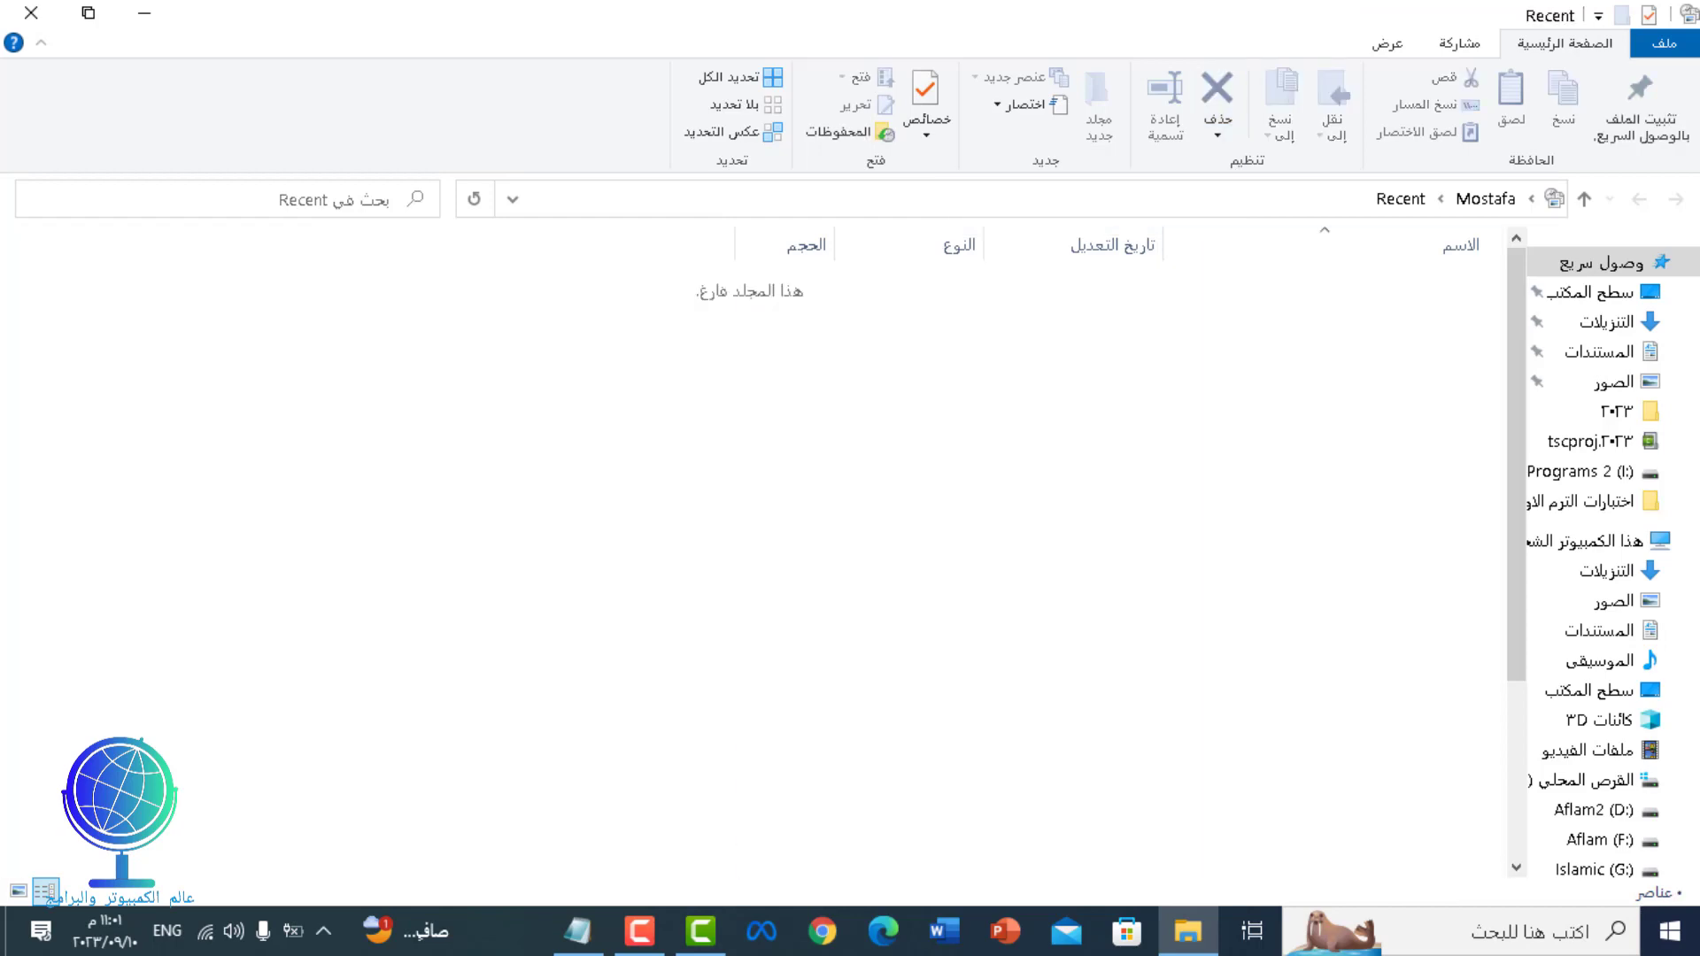
key("alt+F4")
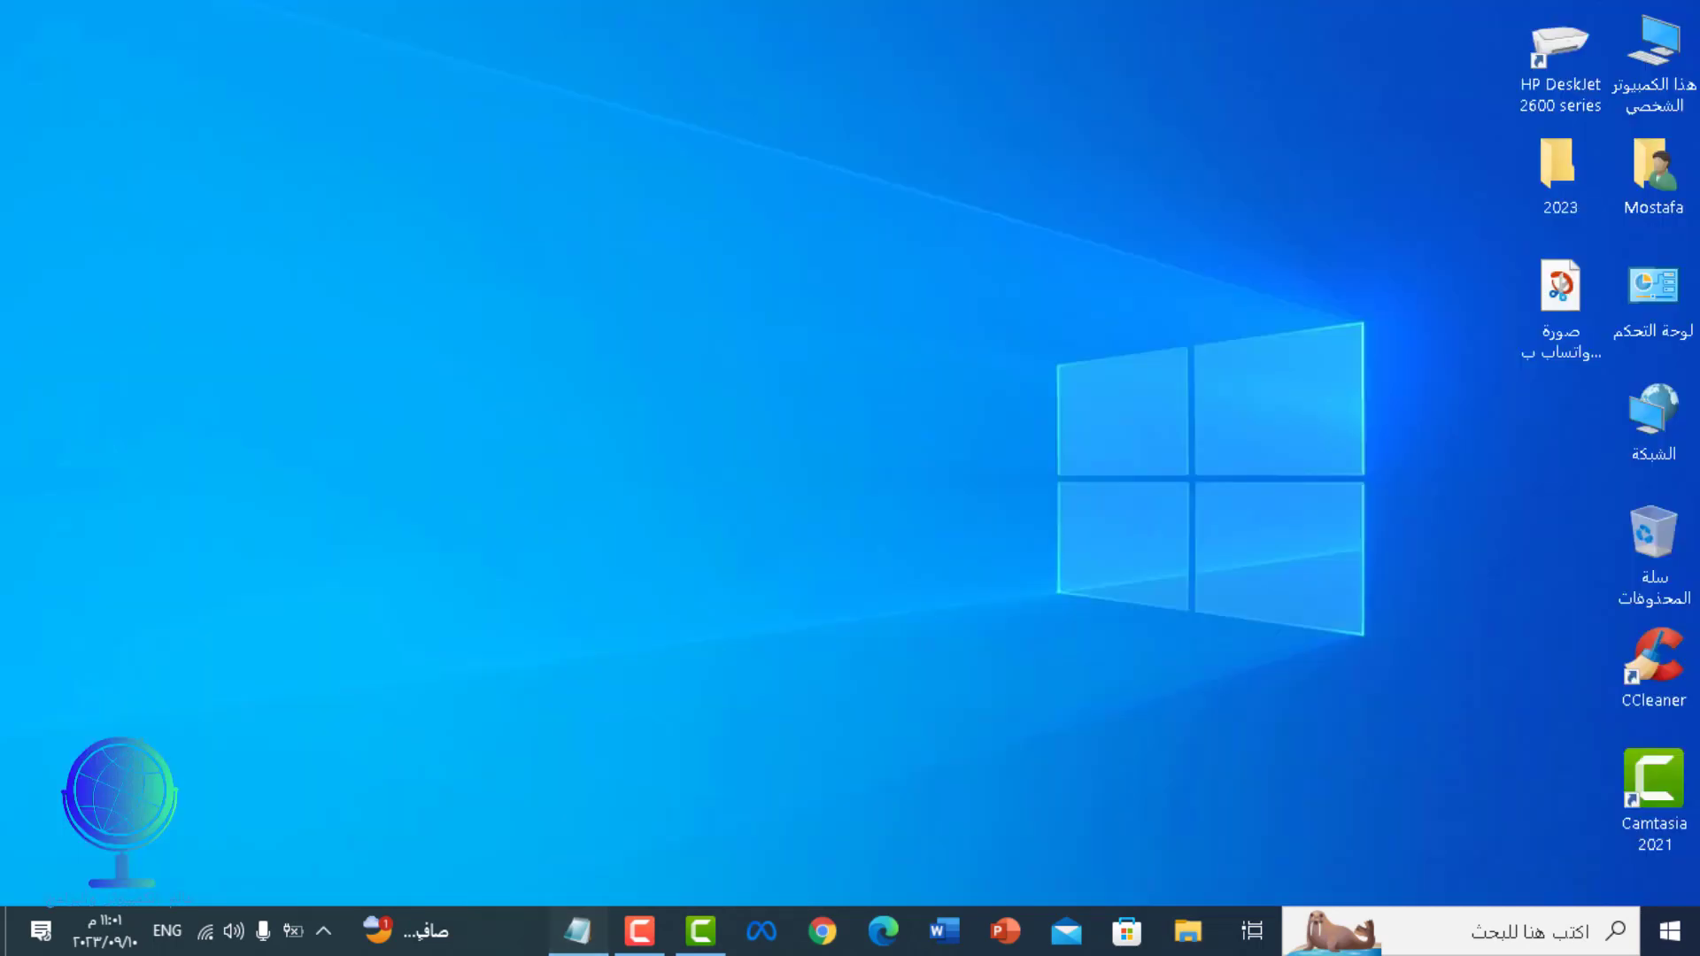
Copy the command %temp% from the Notepad list of run commands
left_click(577, 930)
mouse_move(1382, 488)
left_mouse_down()
mouse_move(1300, 488)
mouse_move(1290, 460)
mouse_move(1382, 488)
left_mouse_up()
left_click(1216, 518)
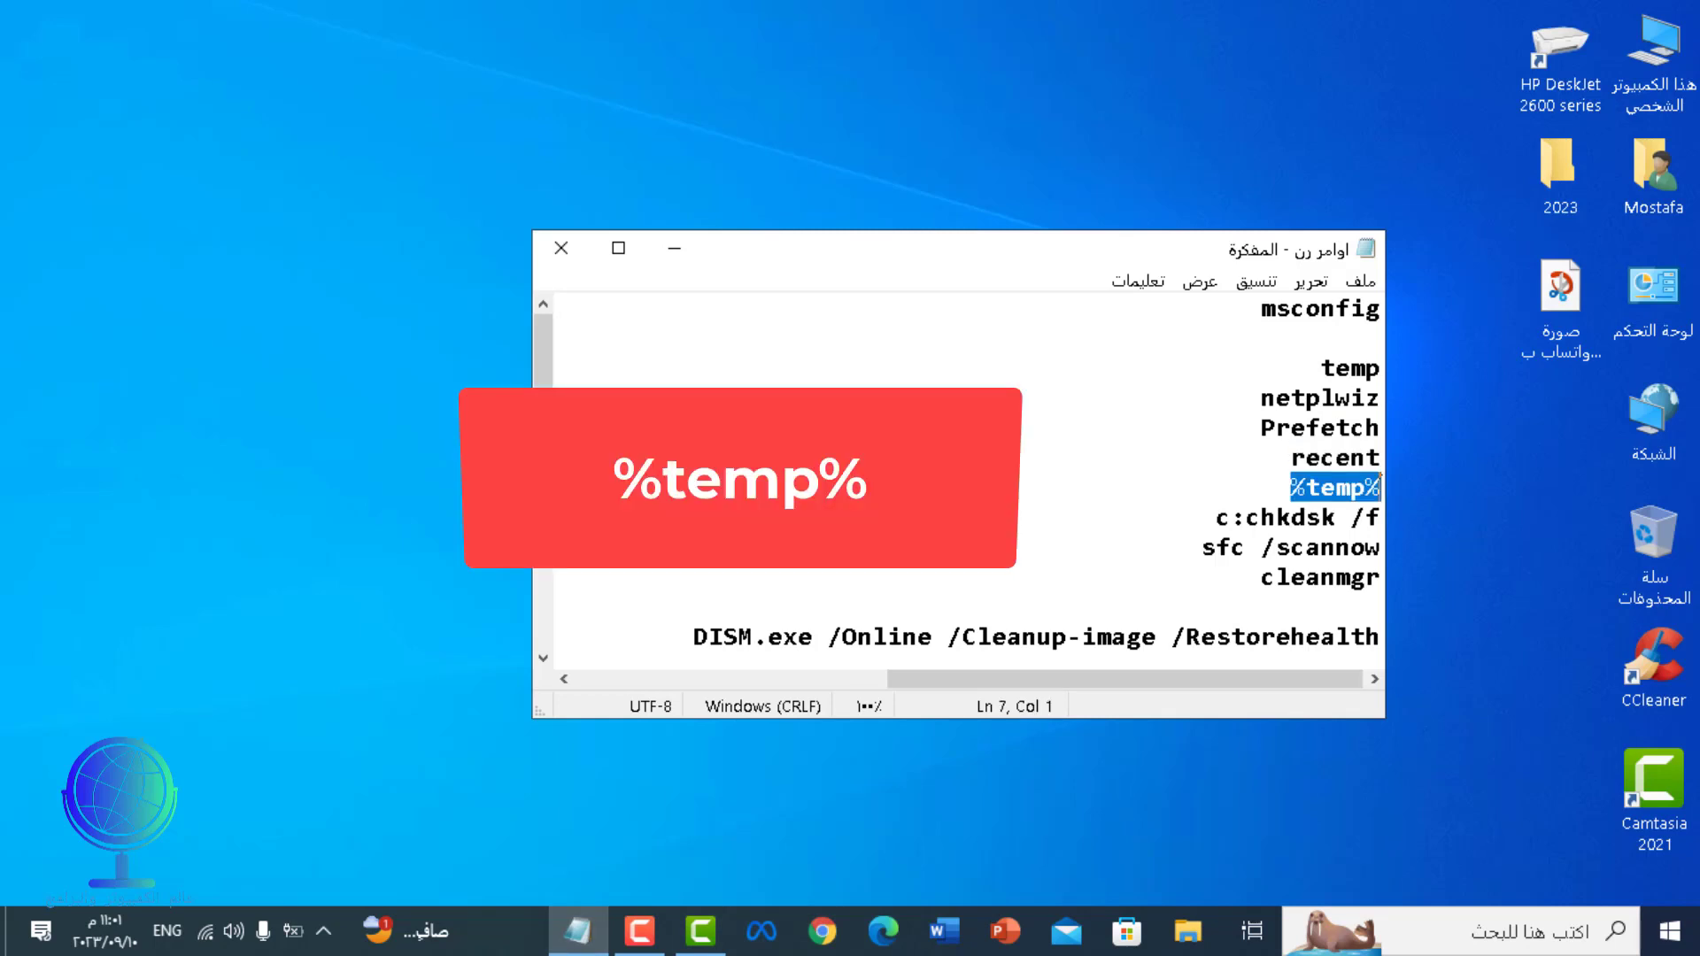
right_click(1324, 492)
key("Down")
key("Return")
Open the user's local Temp folder by running the copied command %temp%, closing the Notepad list first
key("super+r")
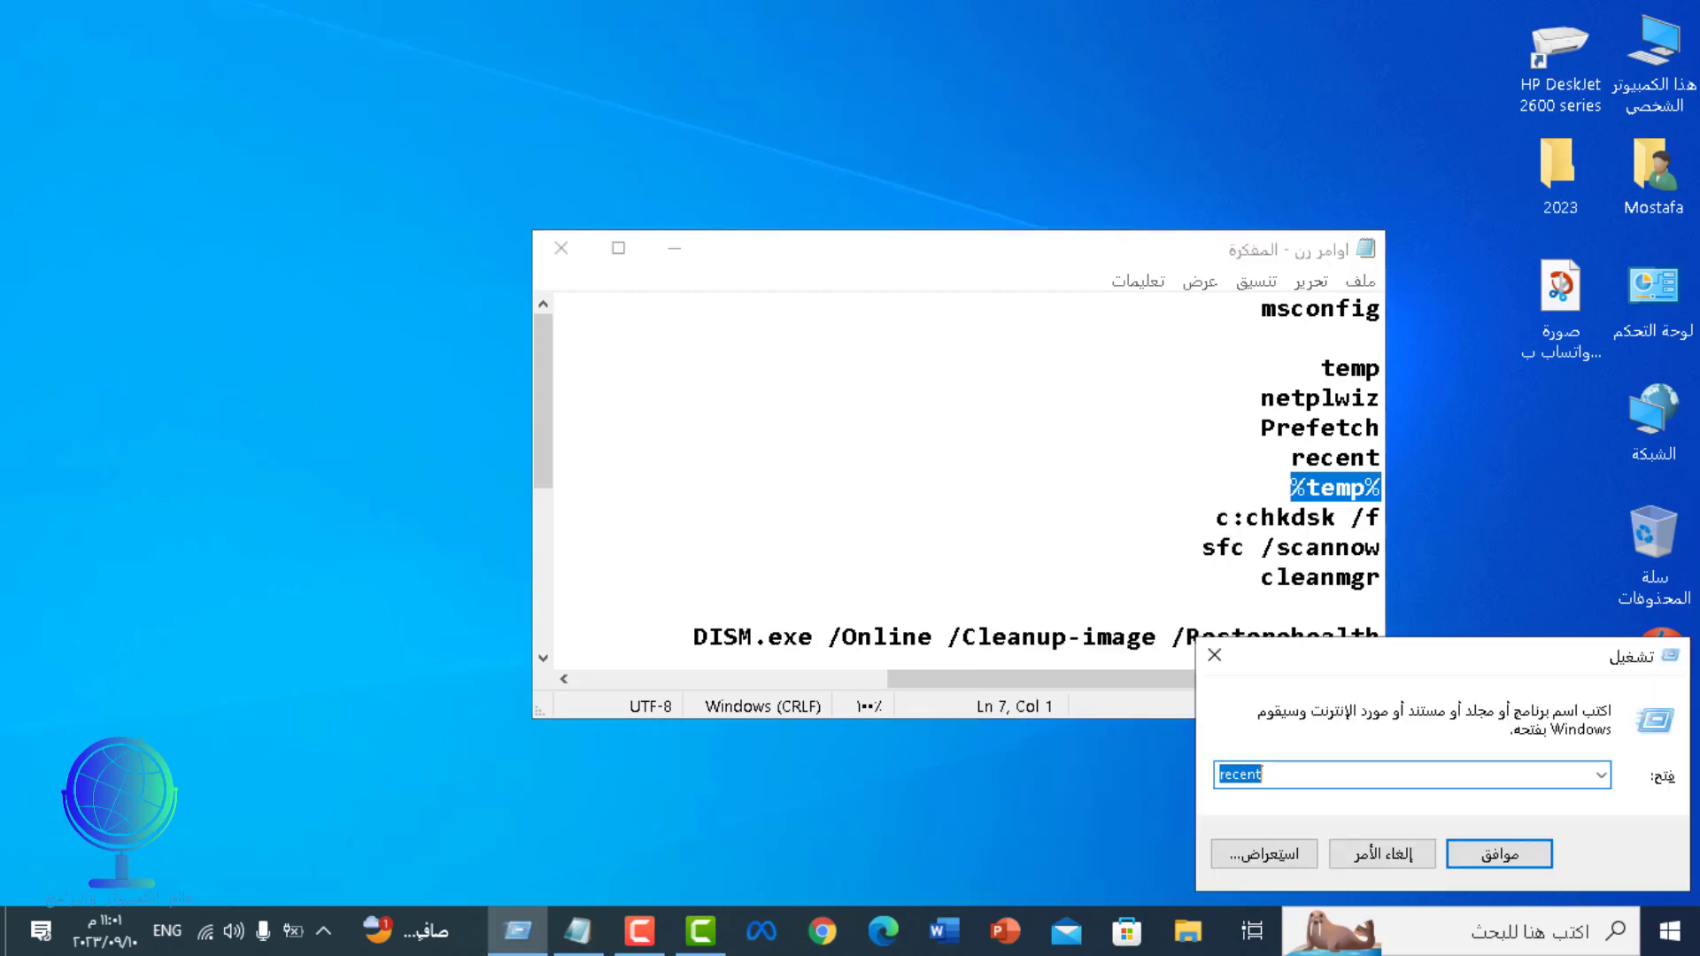
key("BackSpace")
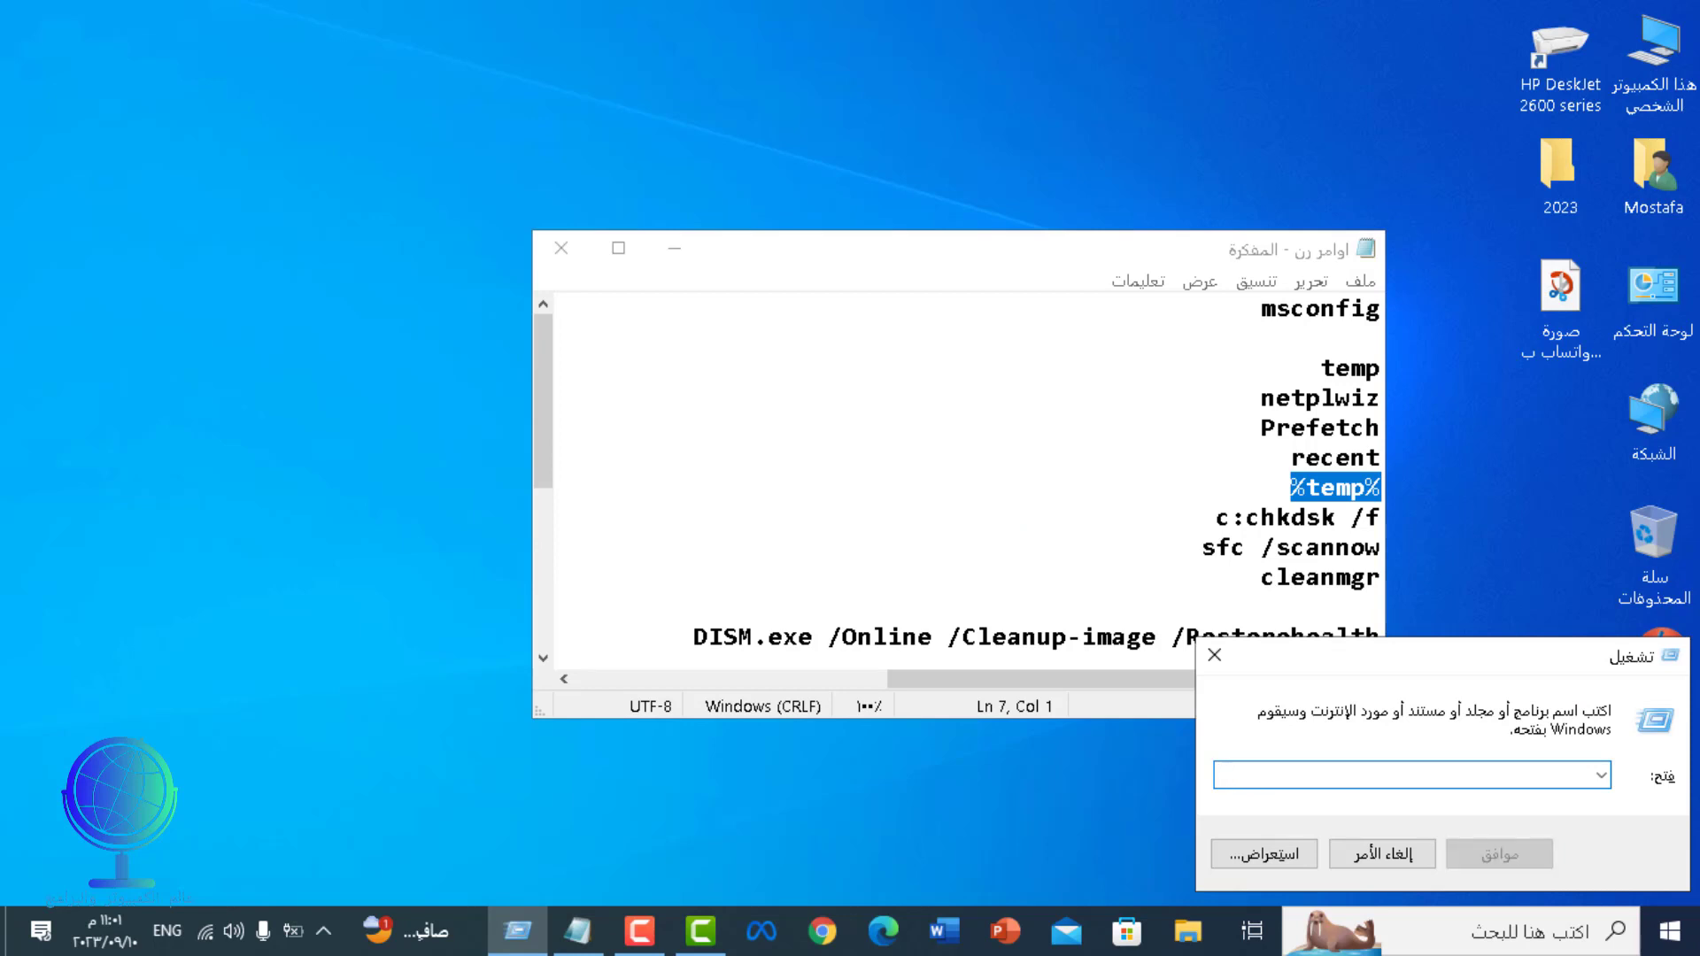
right_click(1251, 777)
left_click(1107, 542)
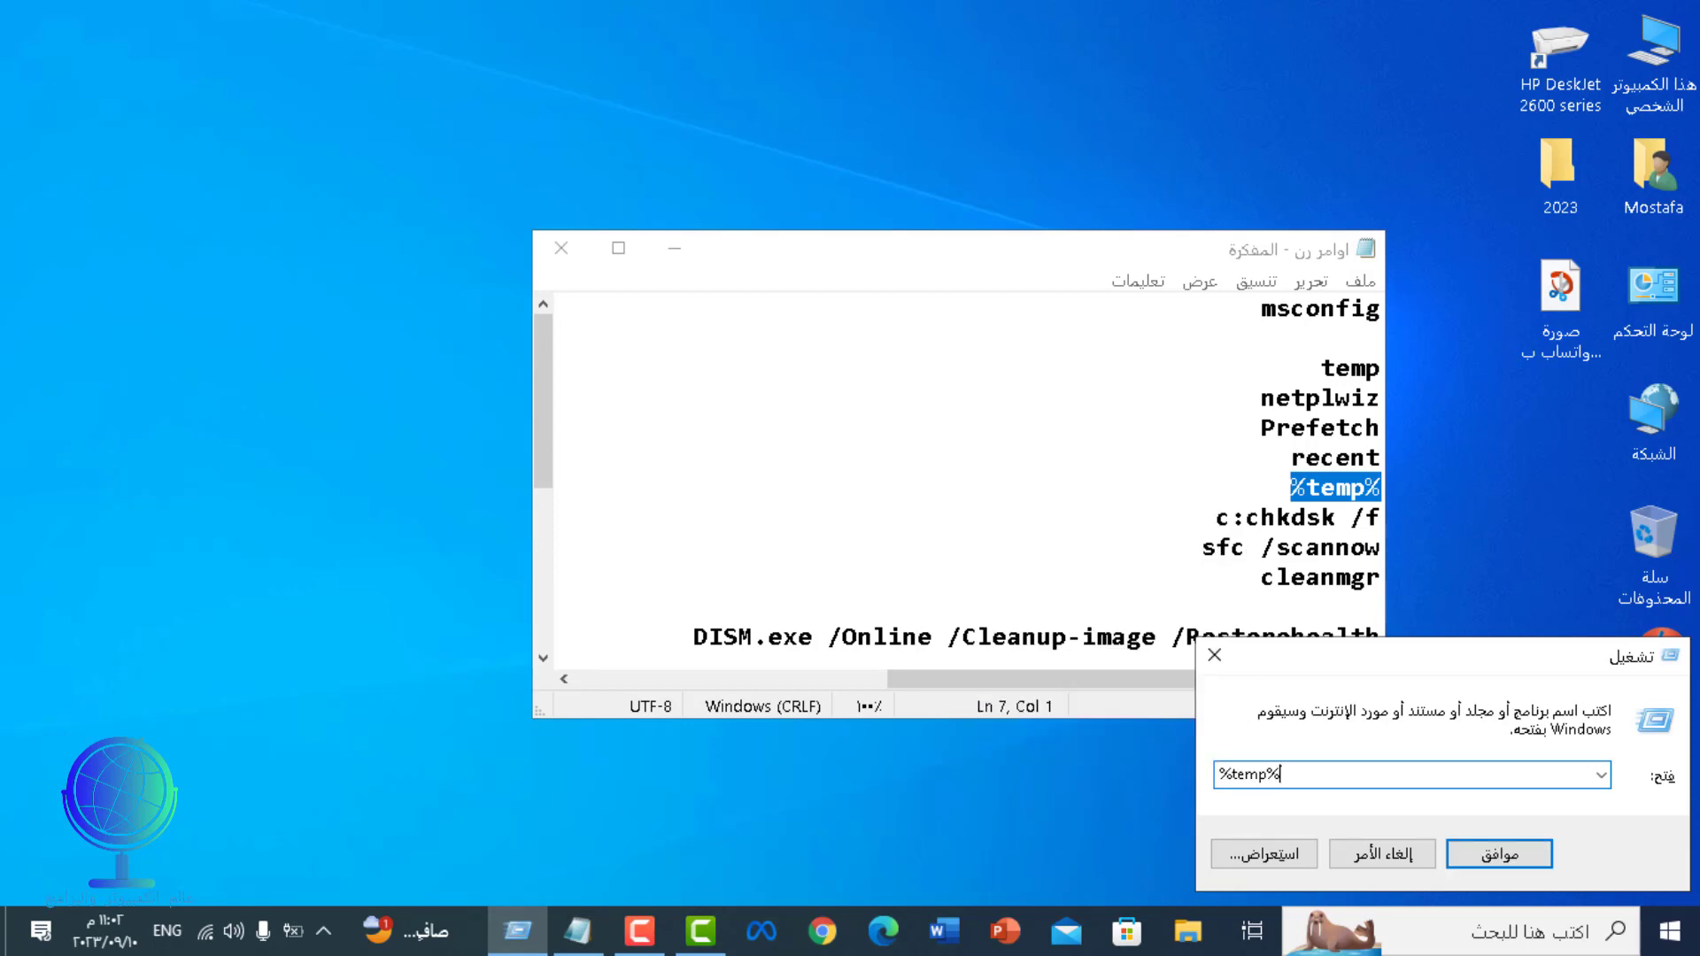
left_click(561, 248)
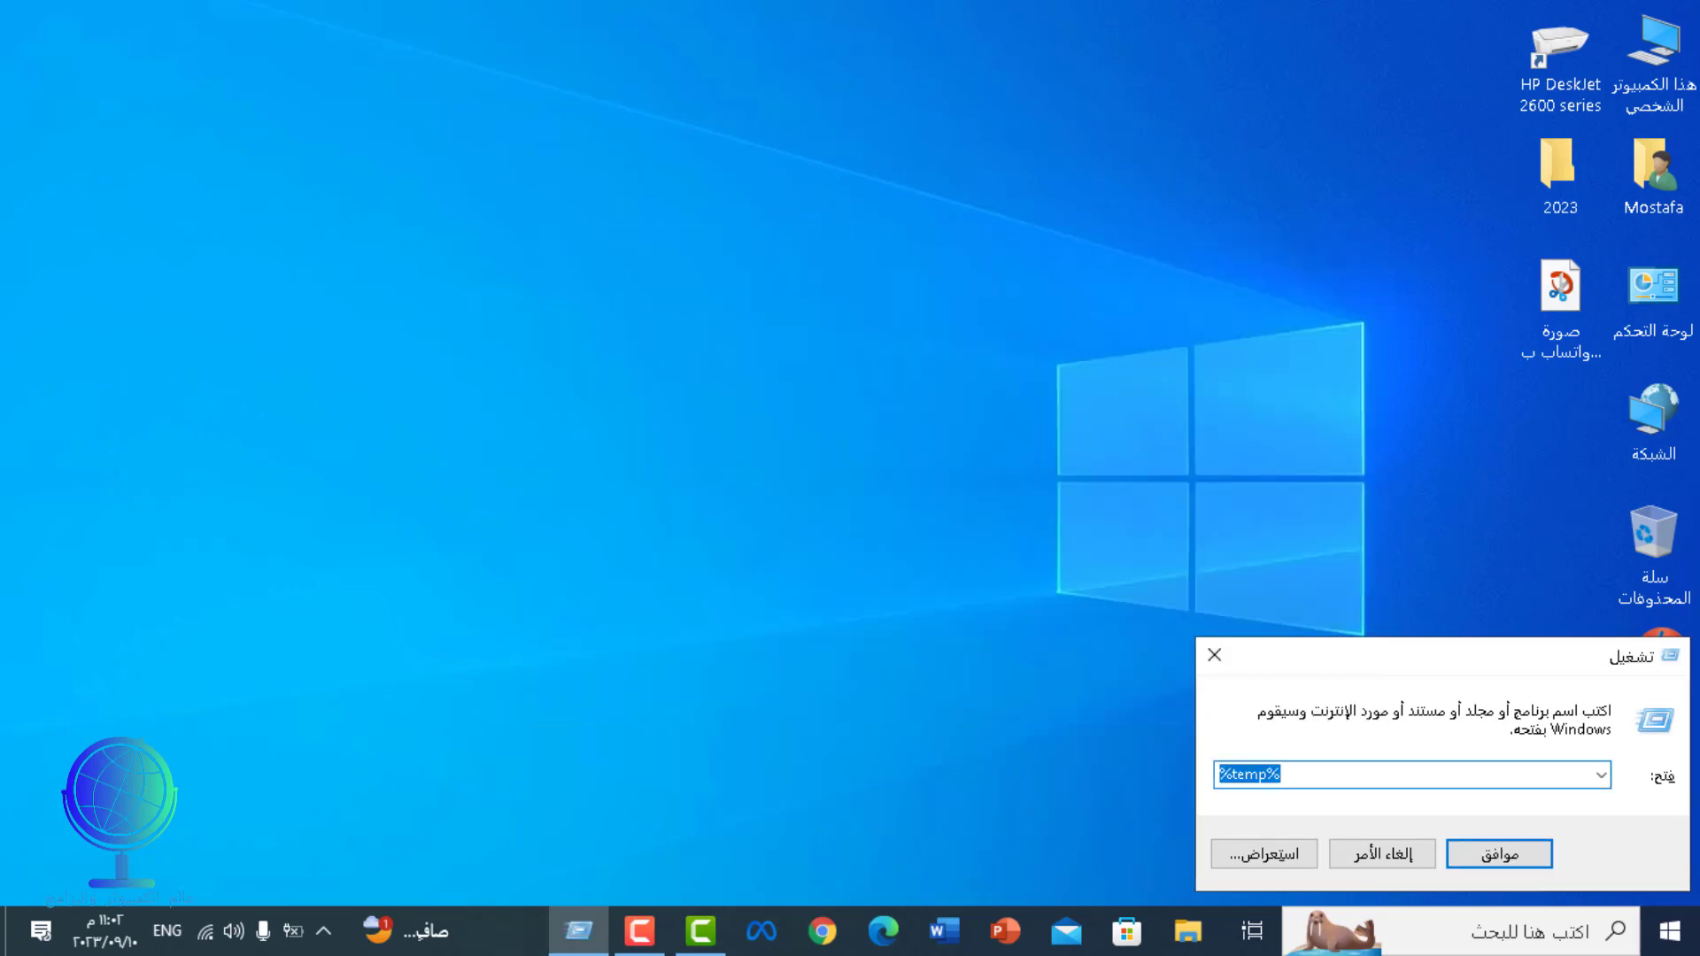
key("Return")
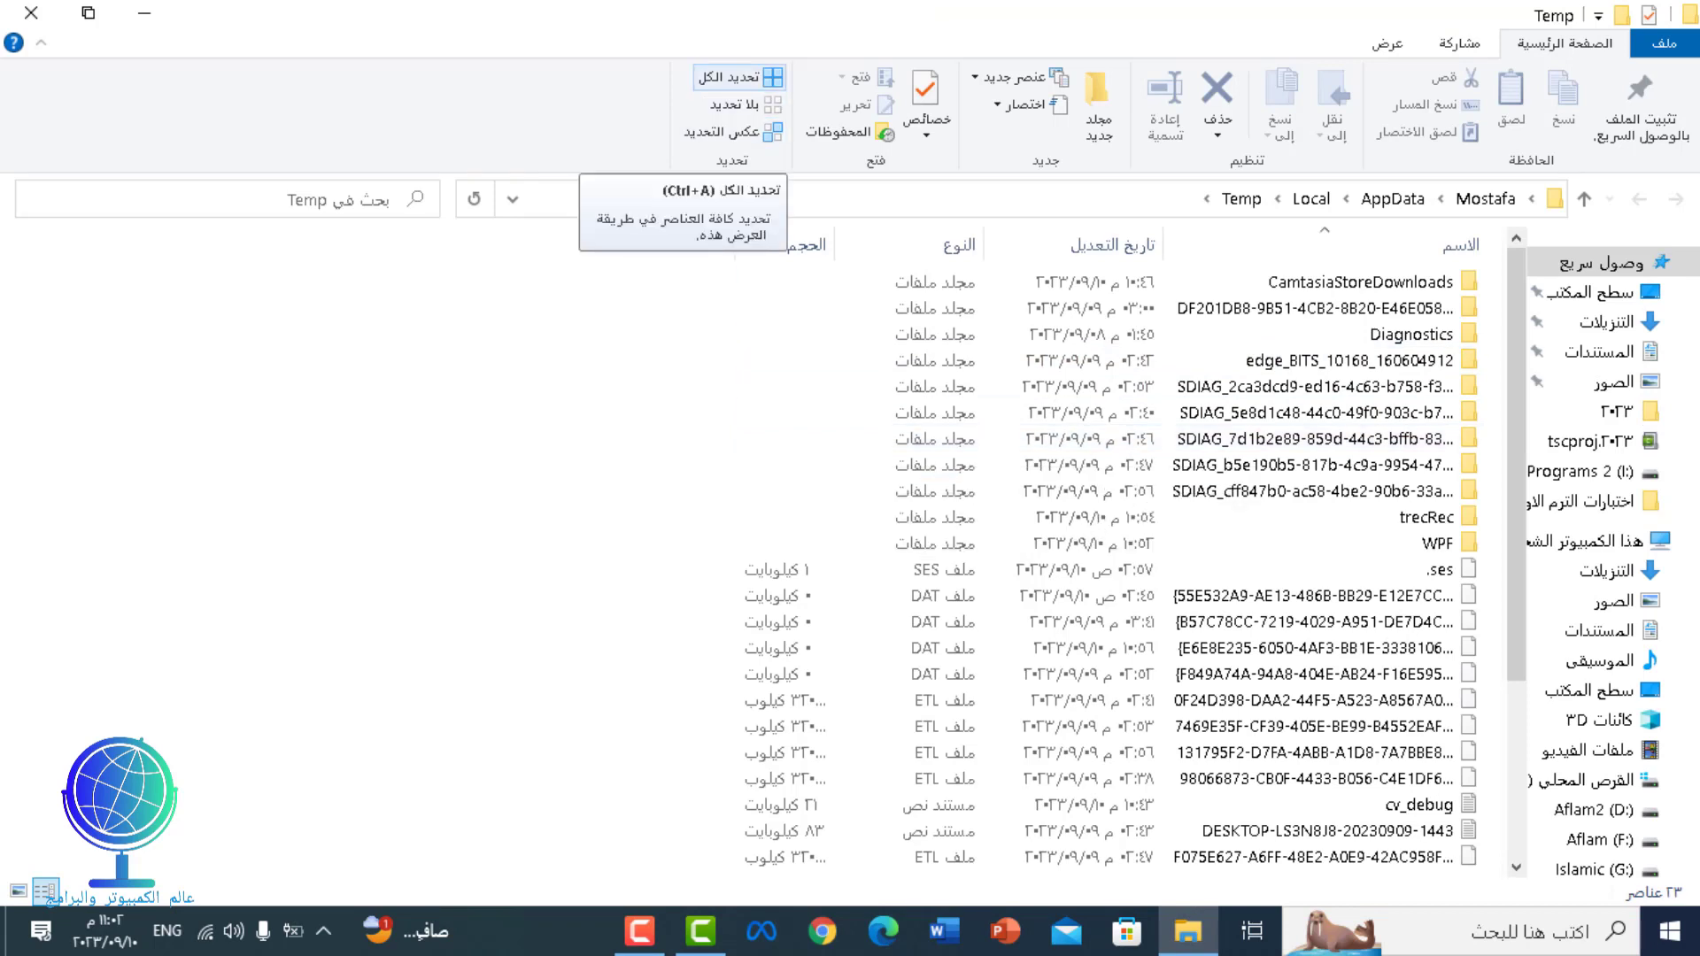
Permanently delete all items in the user's local Temp folder, skipping the files in use, and close the folder window
left_click(728, 77)
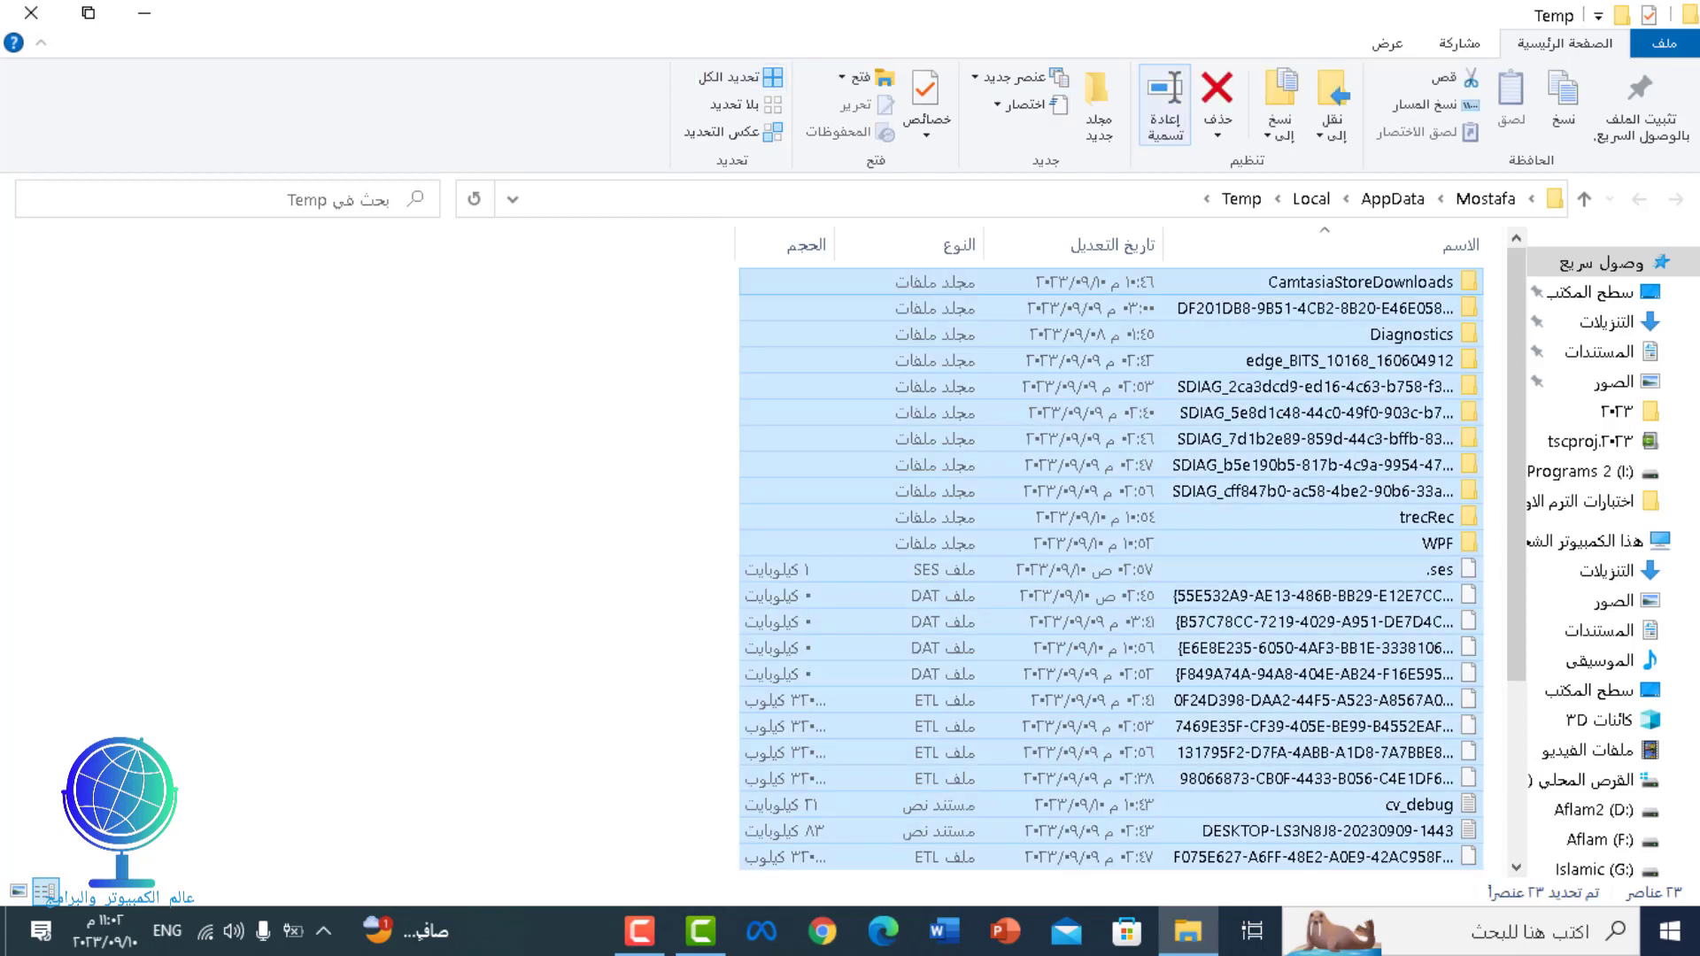
left_click(1217, 131)
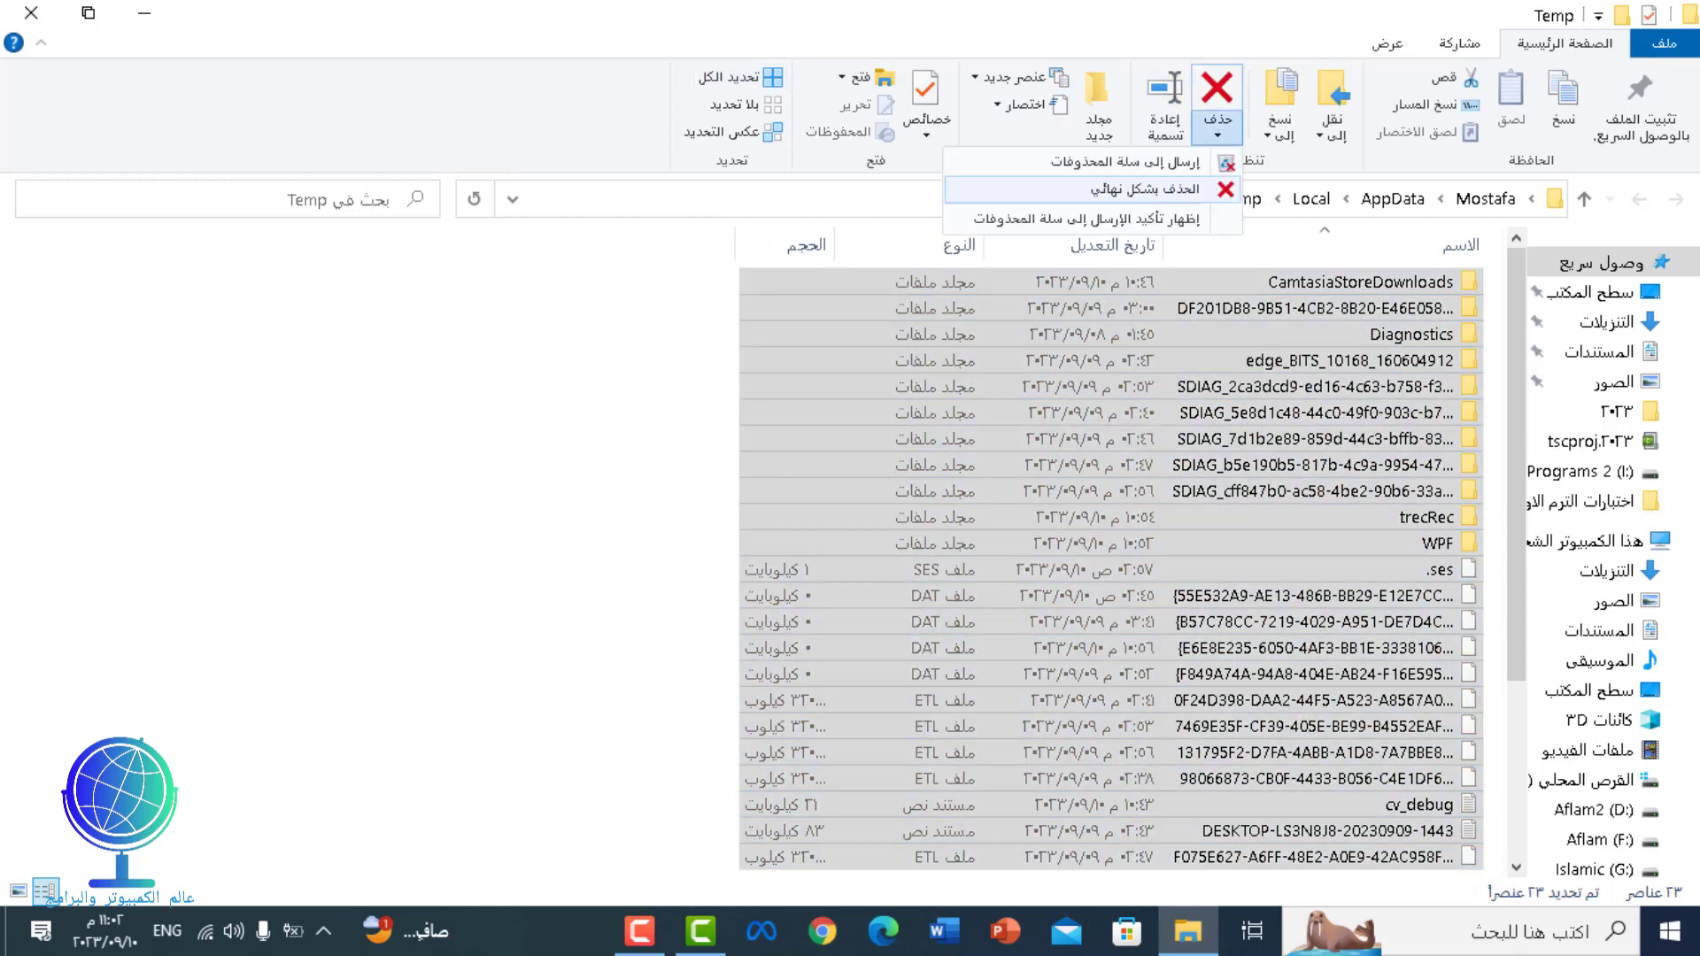
left_click(1150, 188)
left_click(751, 486)
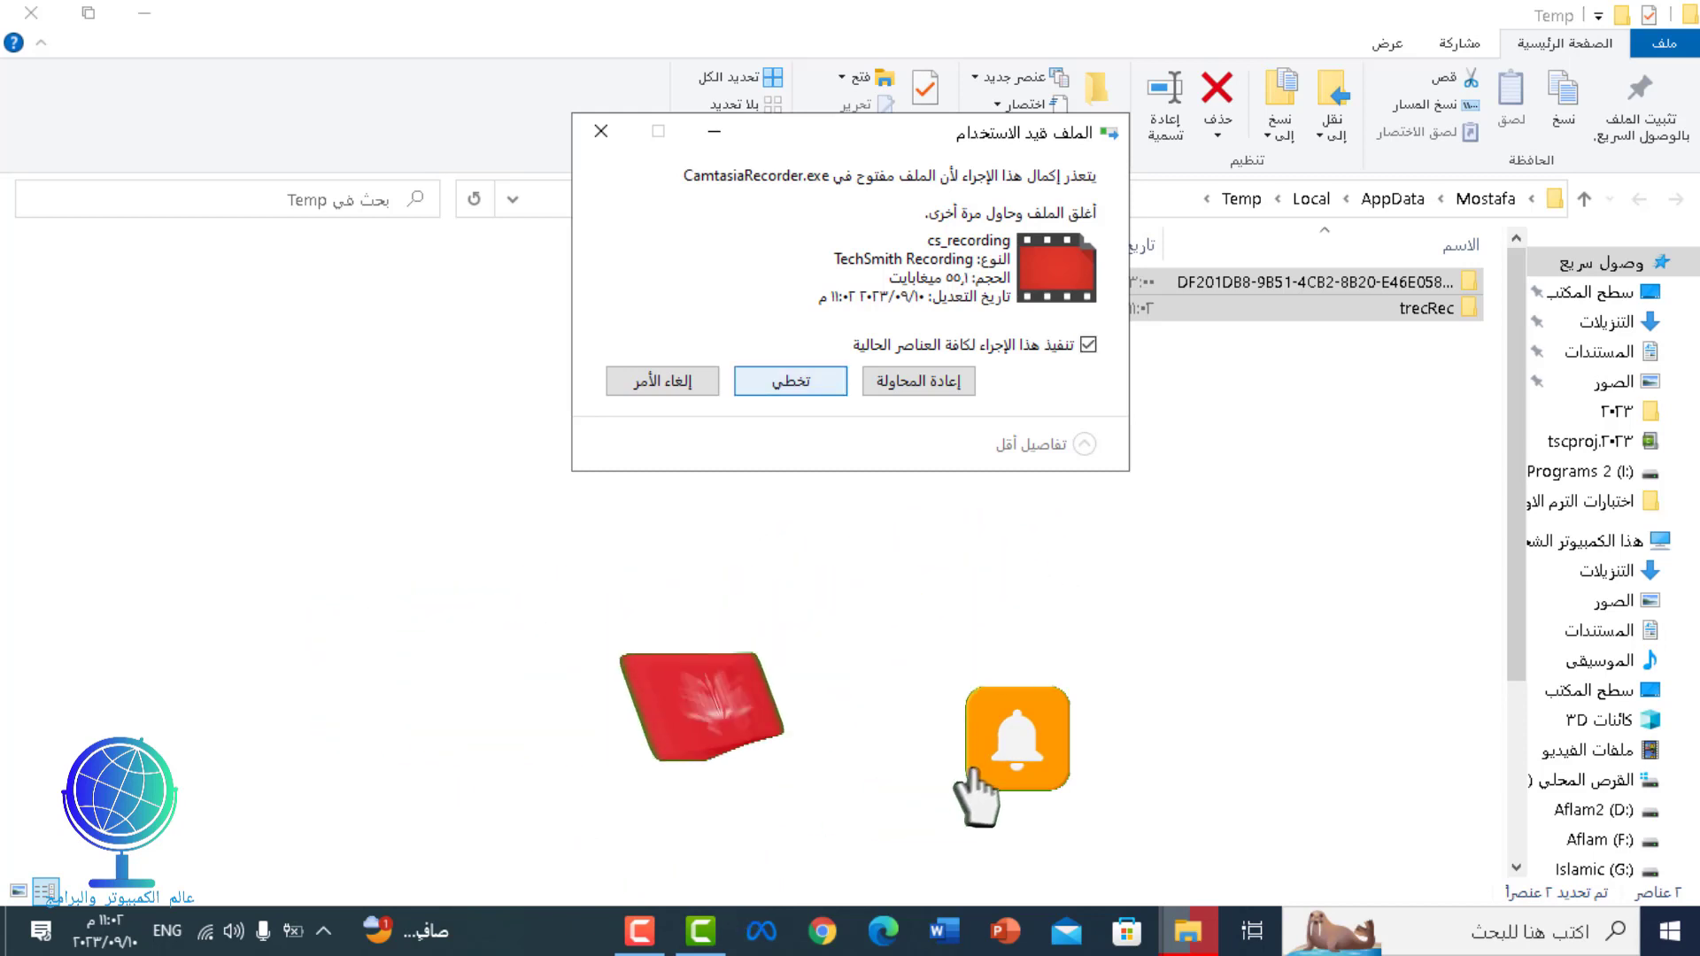
left_click(790, 382)
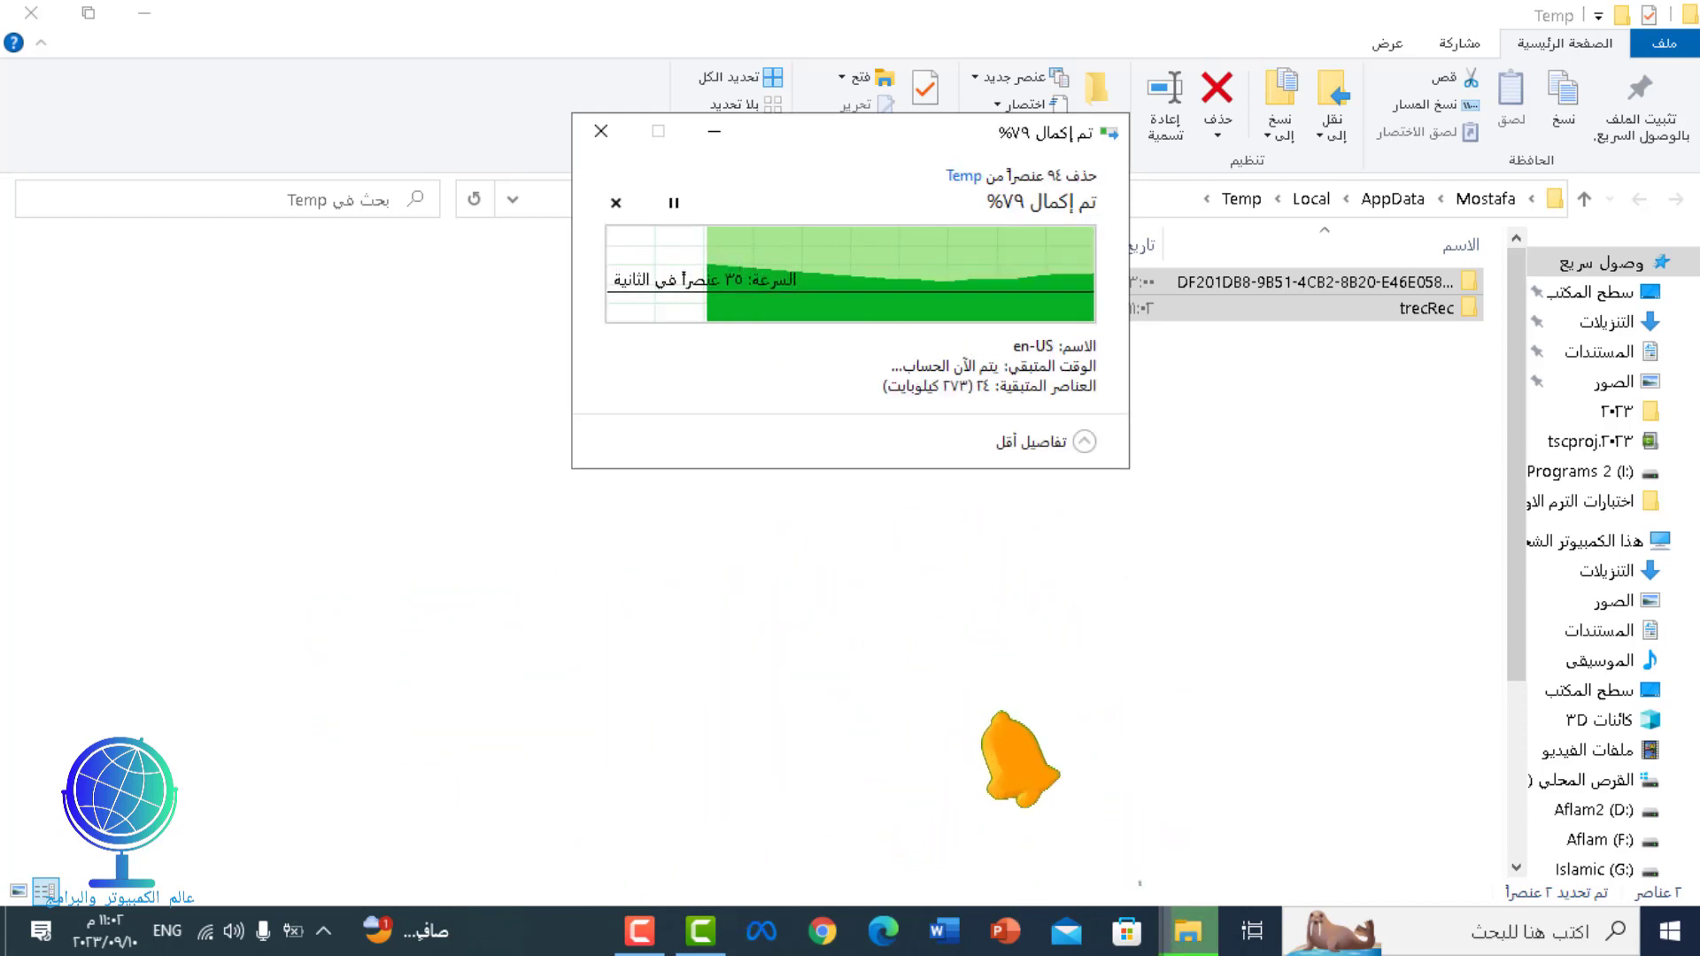
left_click(31, 13)
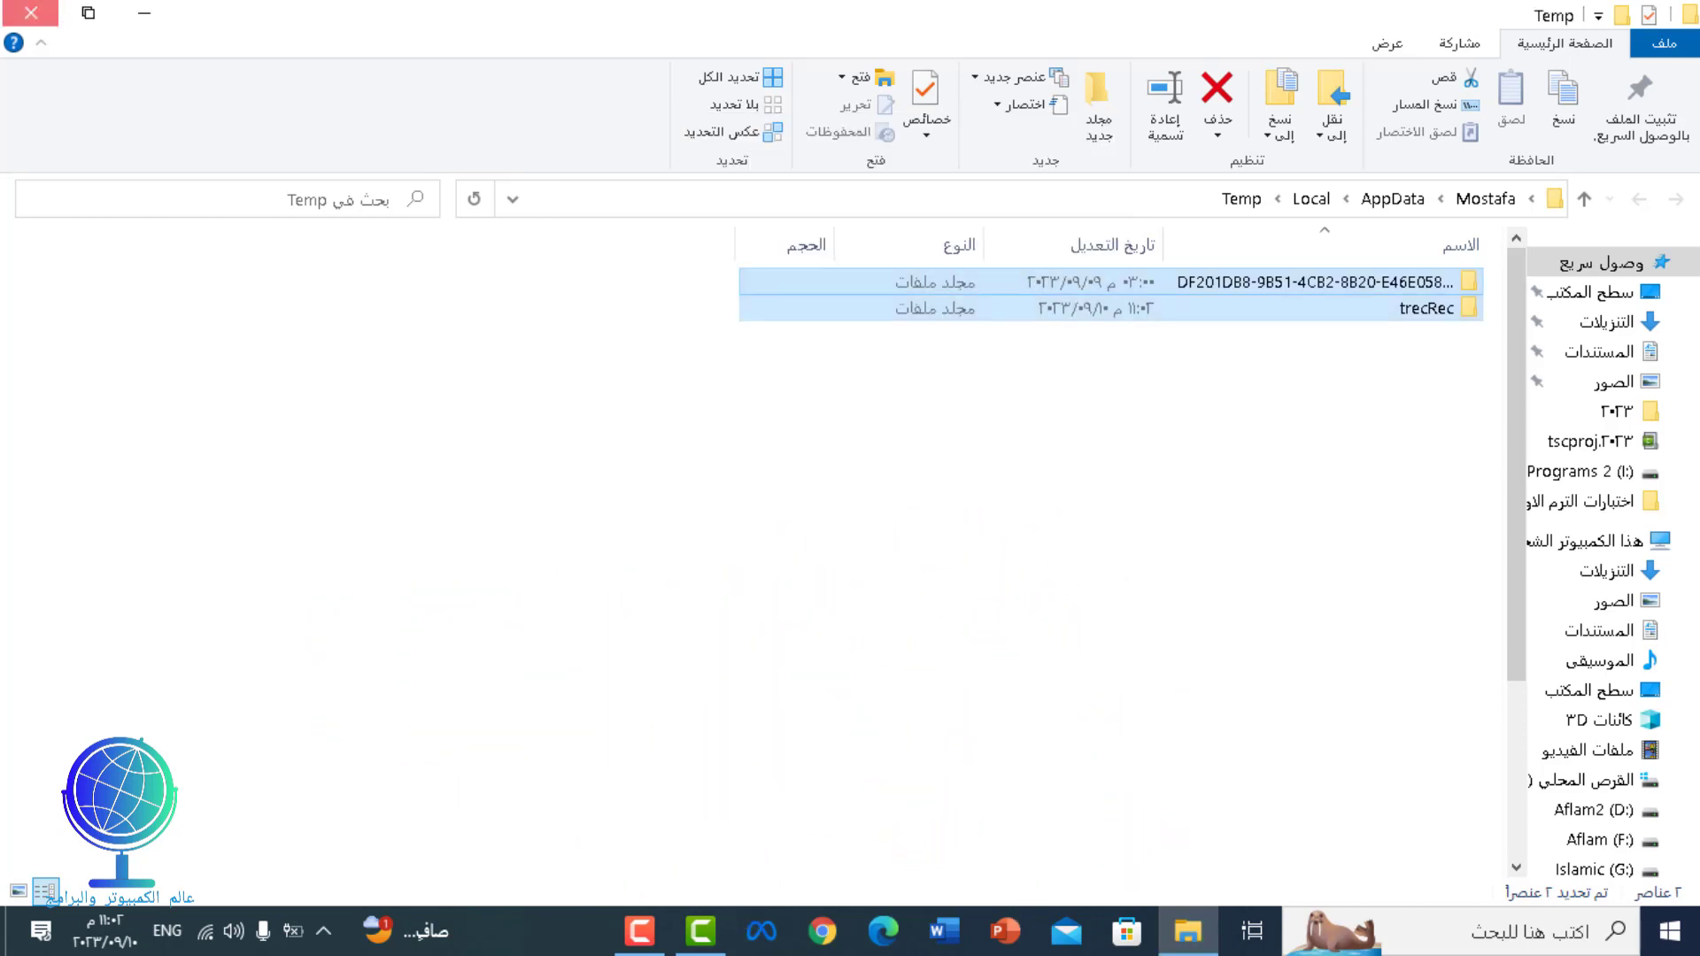